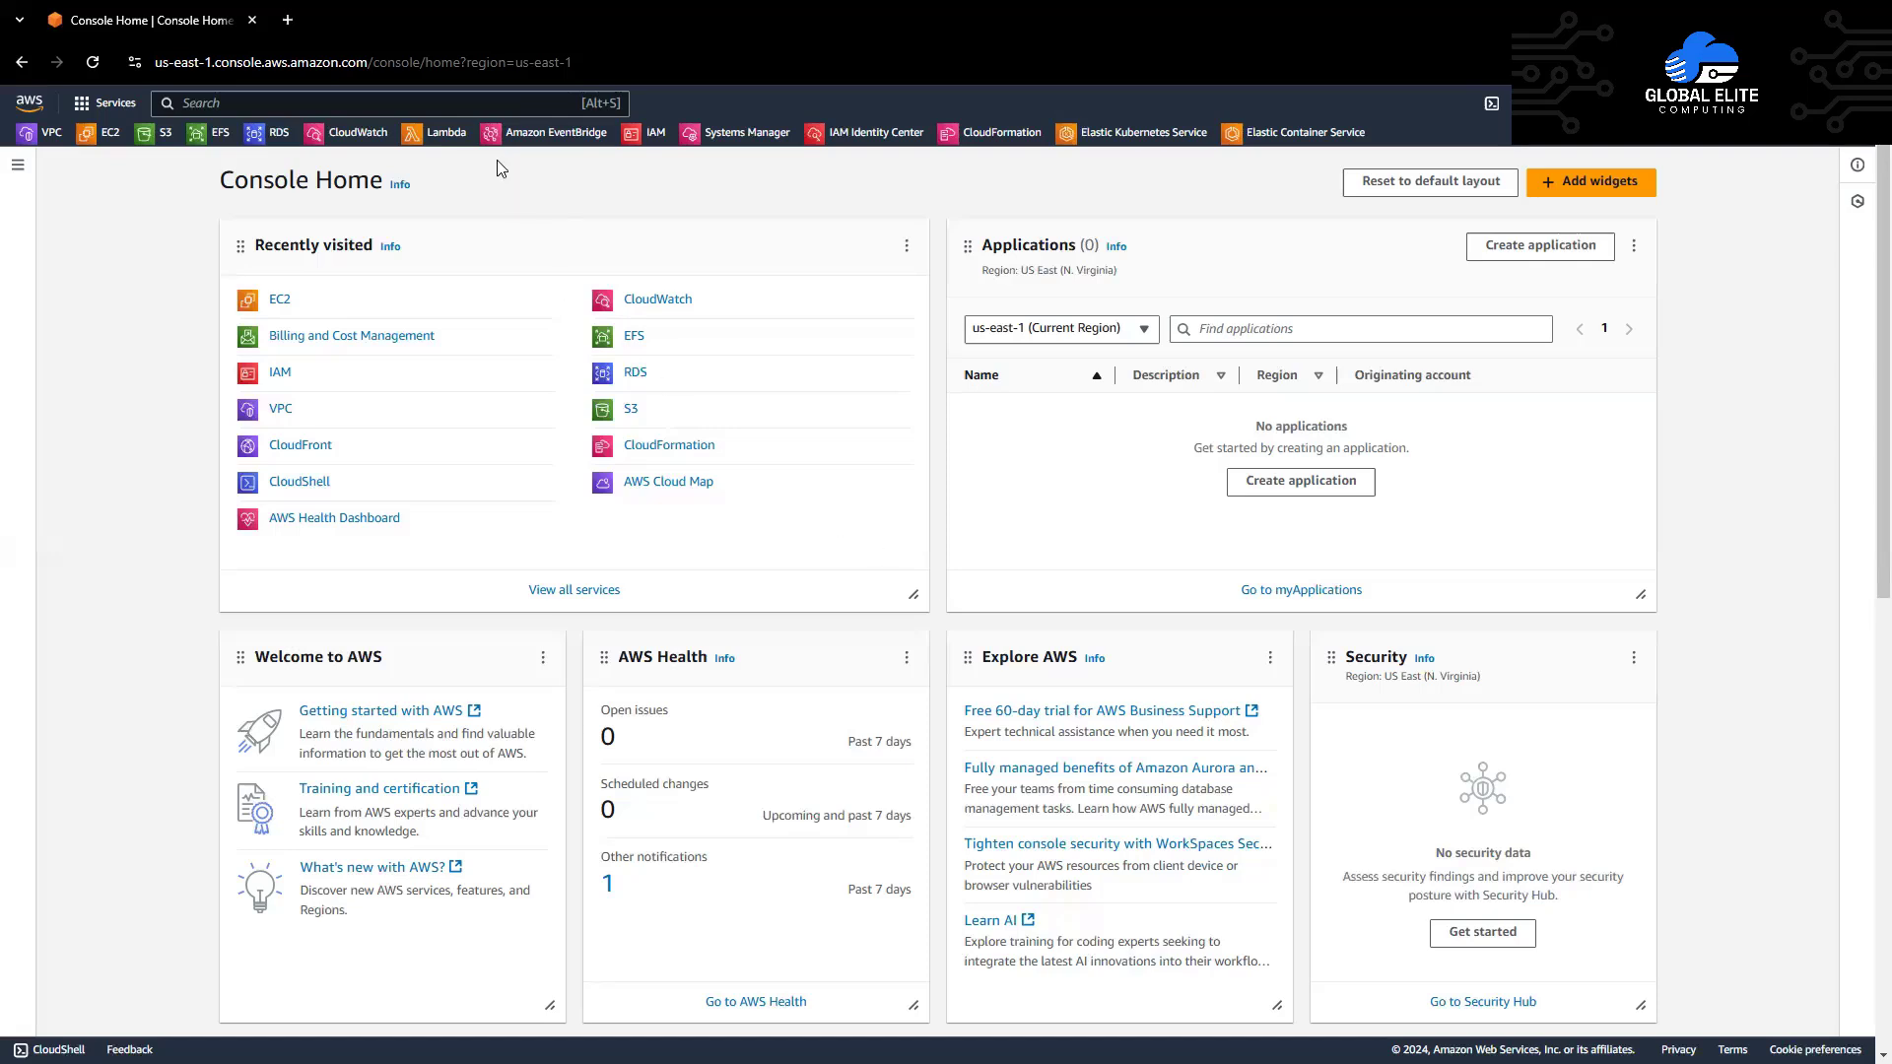
Step: Search for EC2, open the EC2 service and start a new instance launch
click(461, 103)
text(EC2)
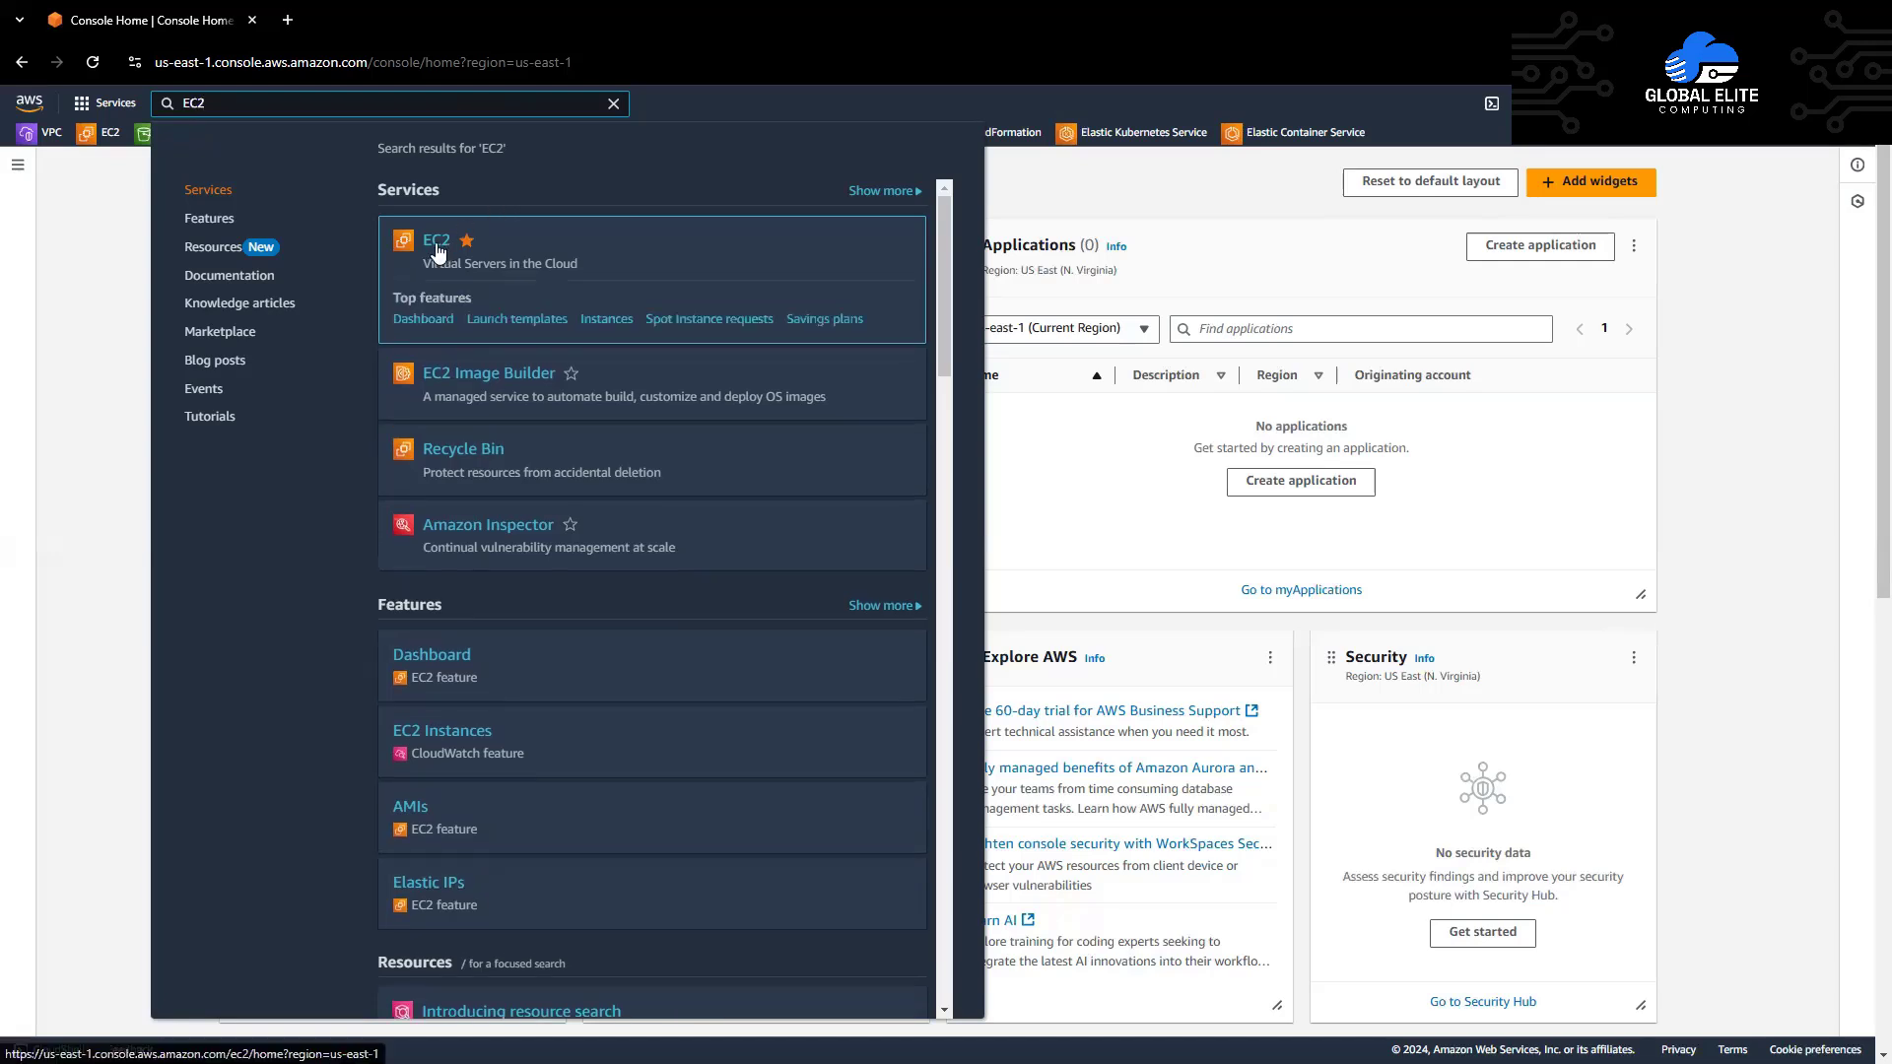
click(438, 246)
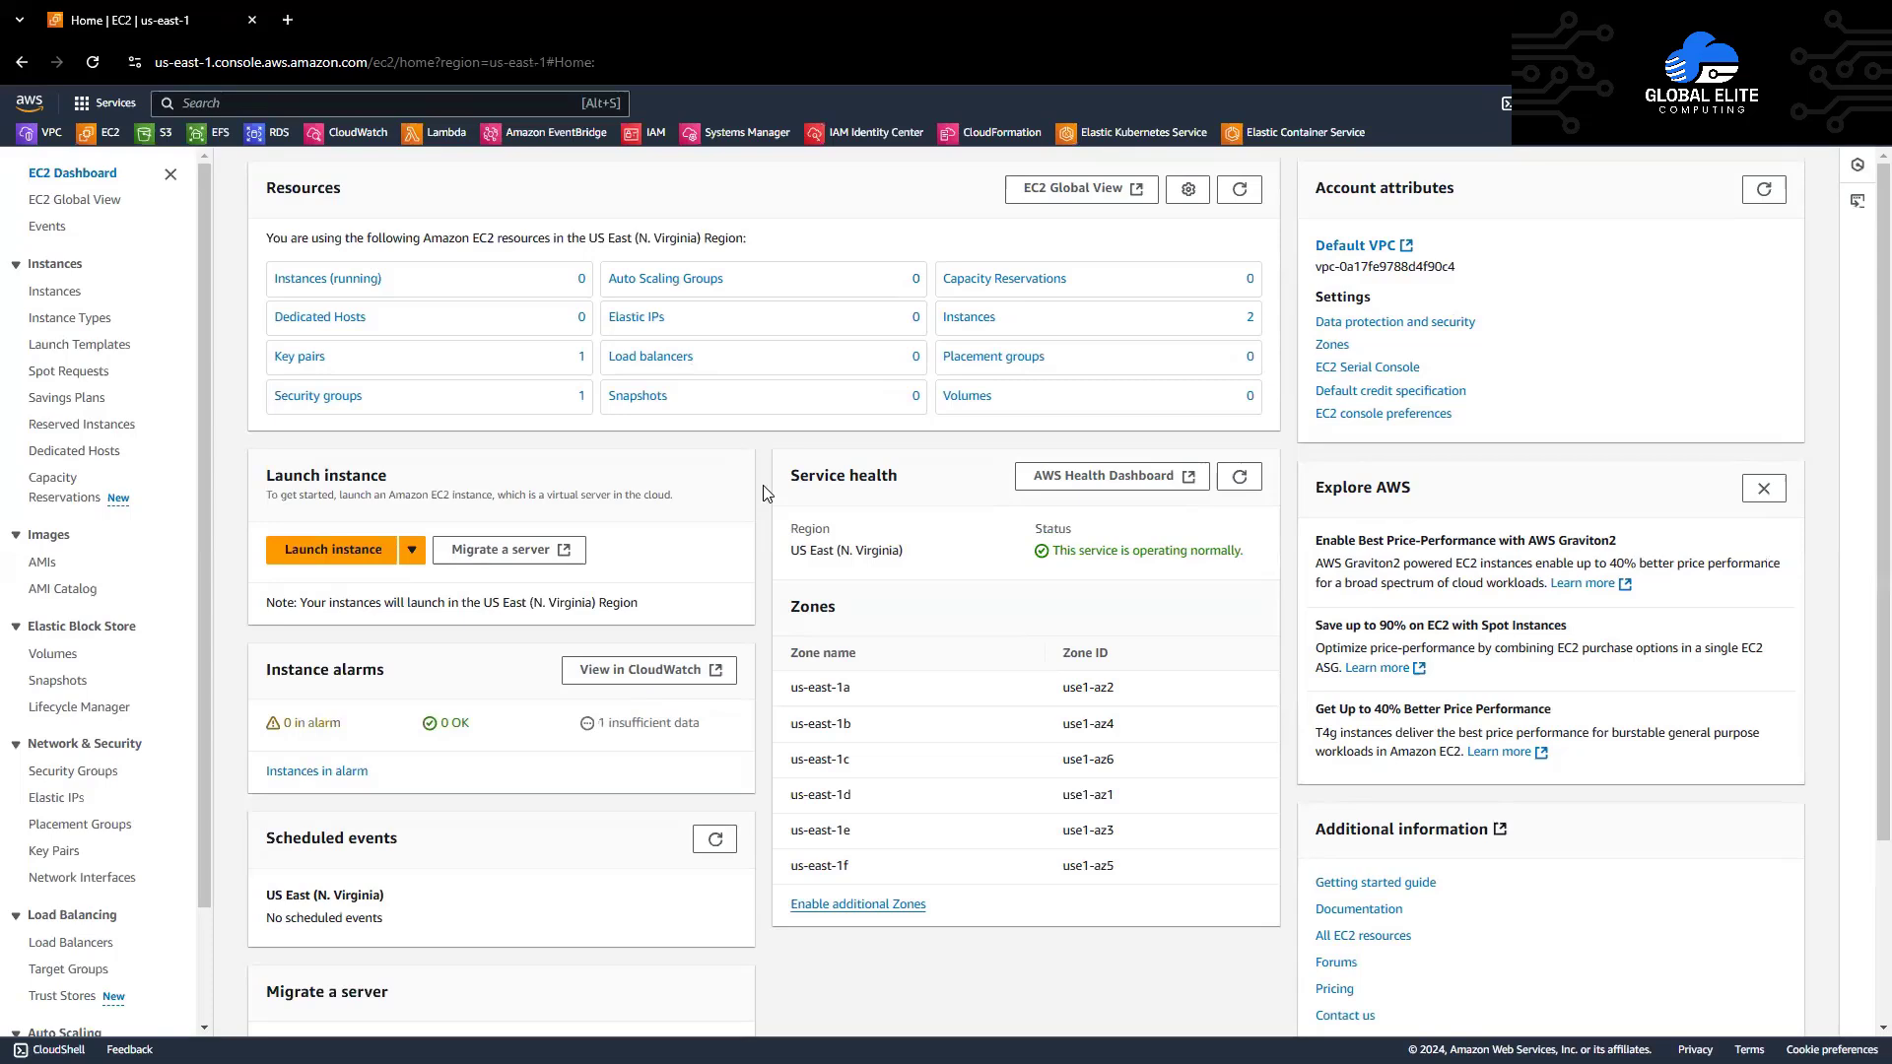
click(335, 552)
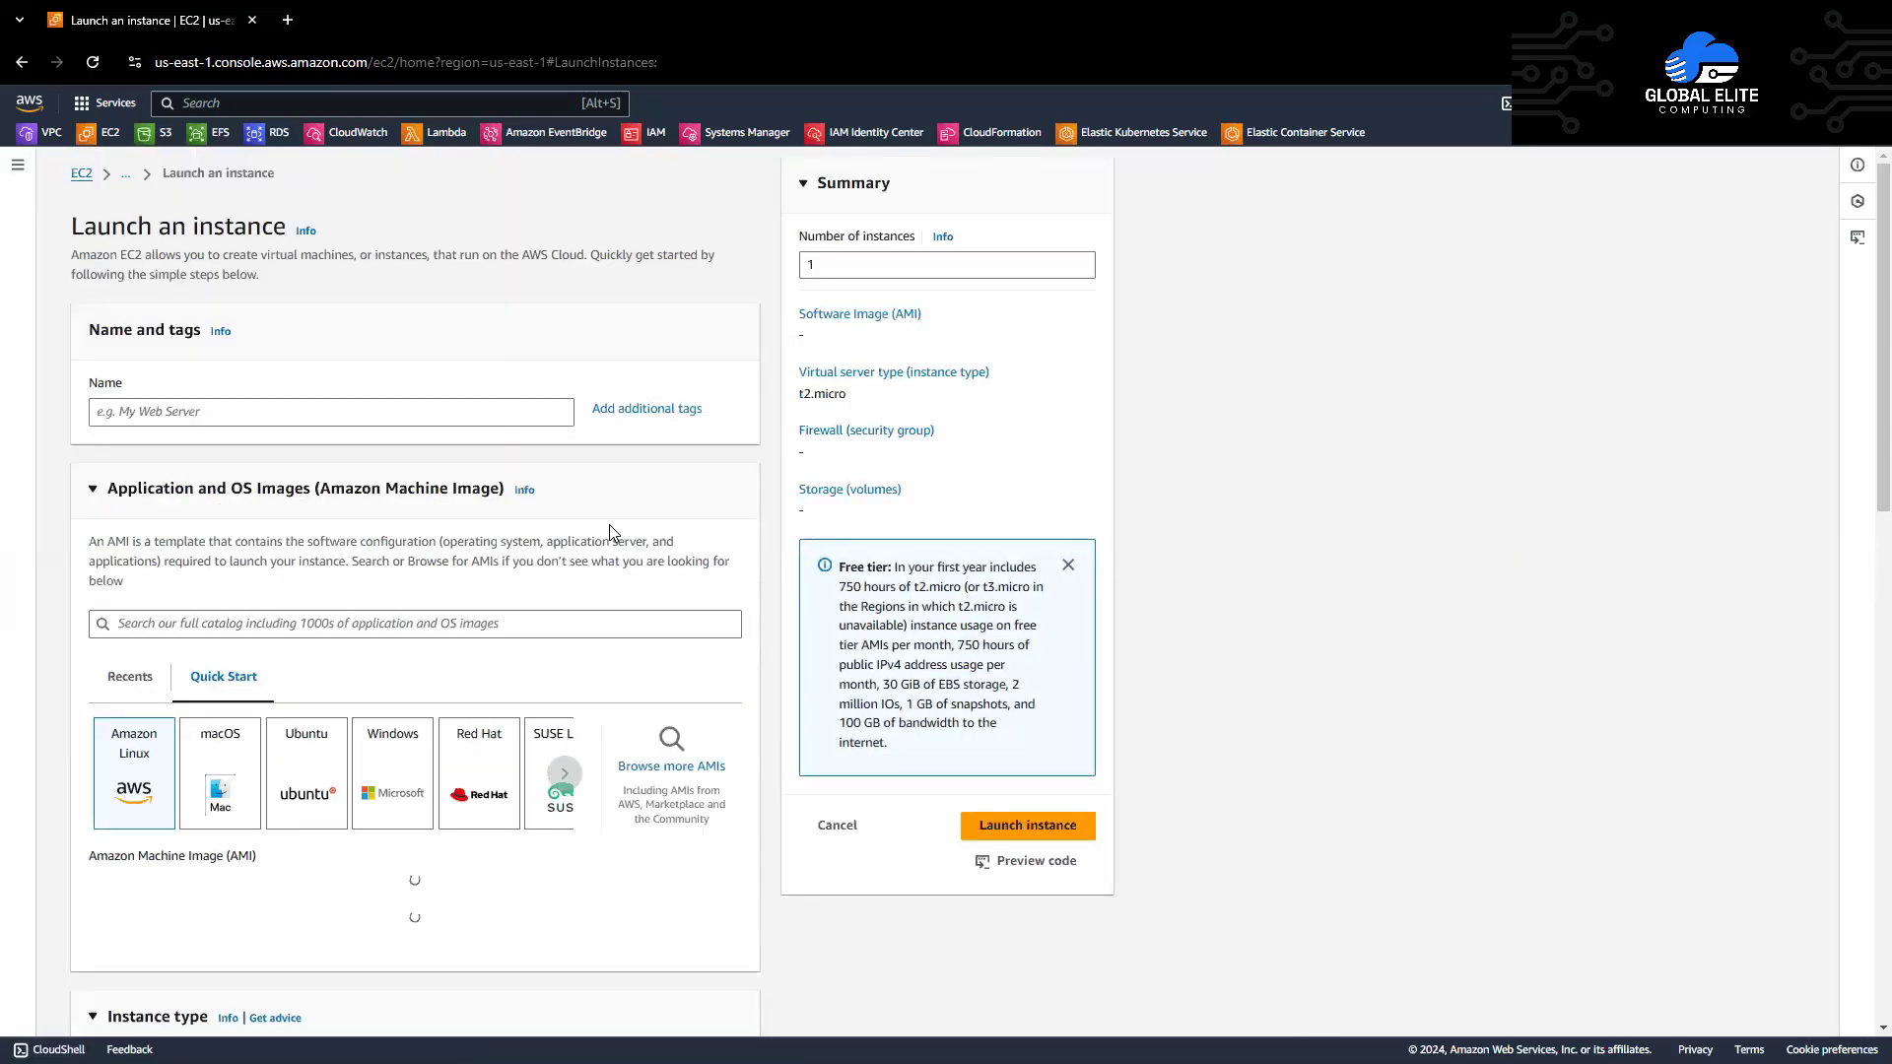
Step: Enter demo-ec2 as the new instance's Name tag
click(463, 414)
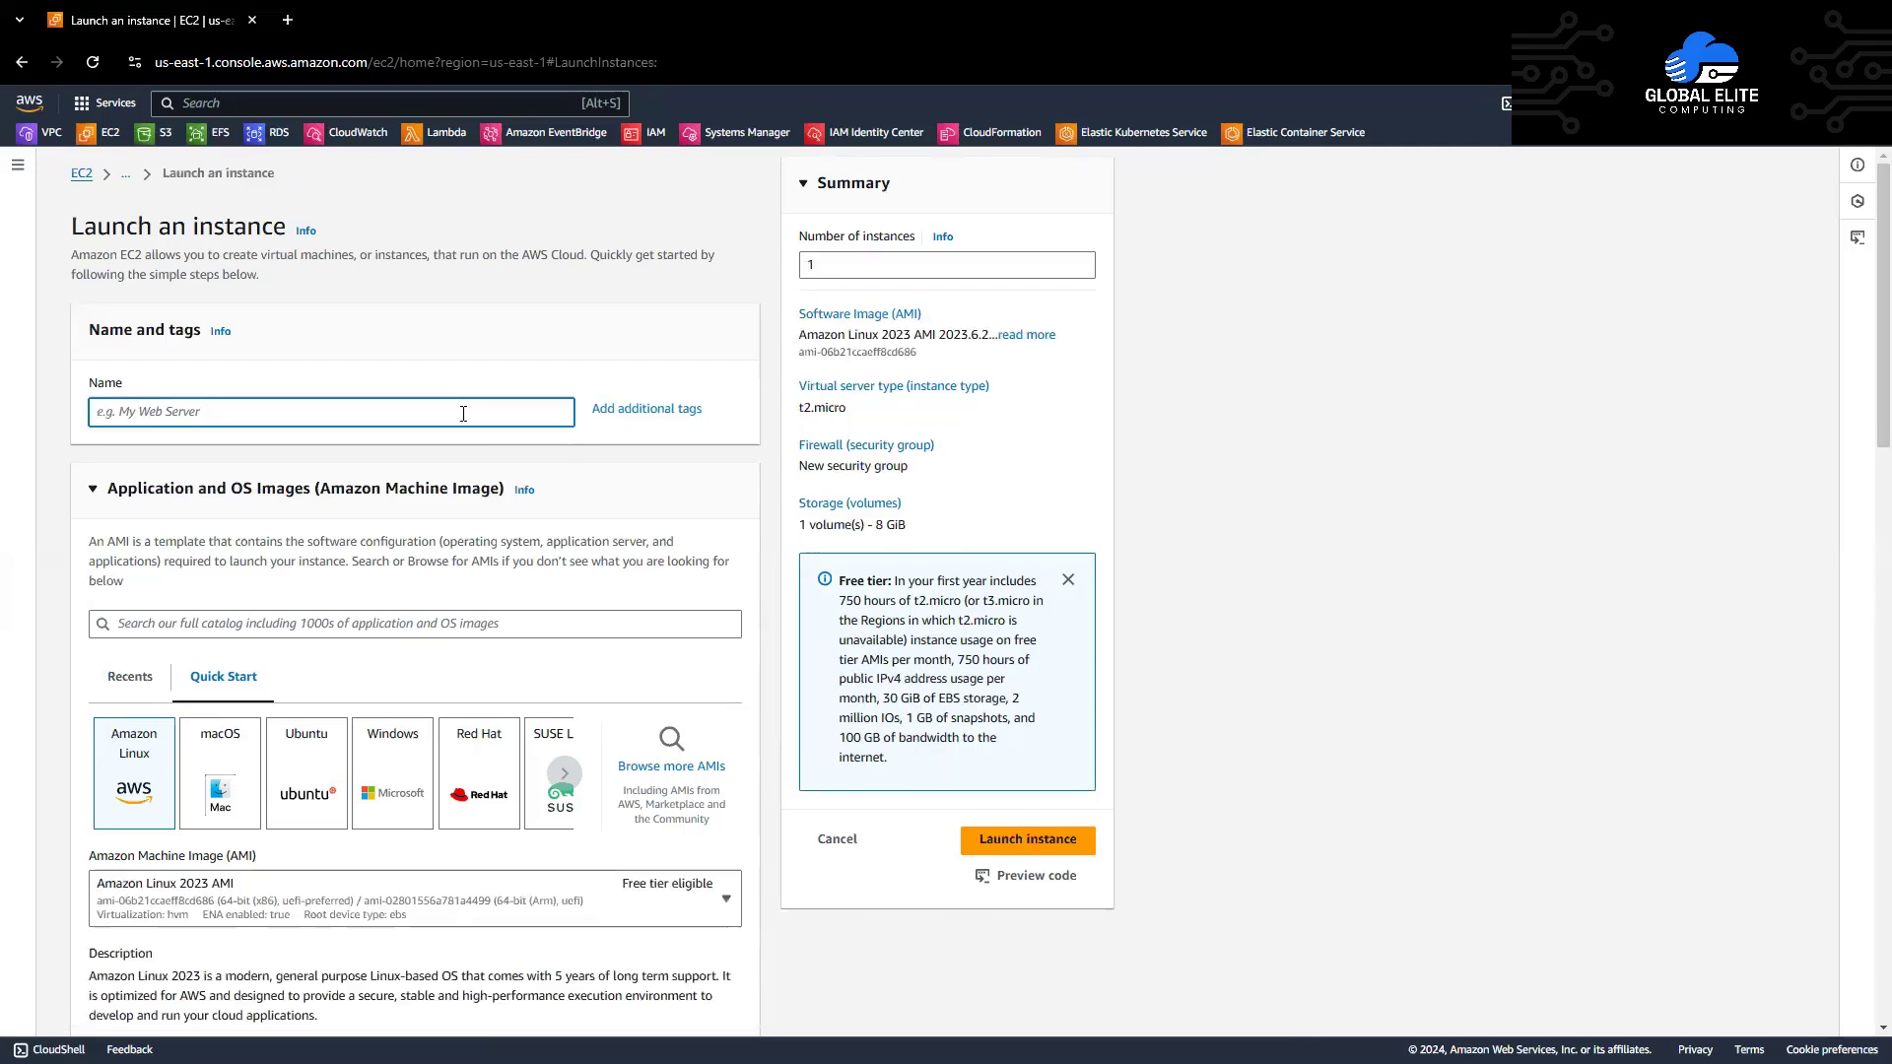
text(demo-cec2)
click(470, 457)
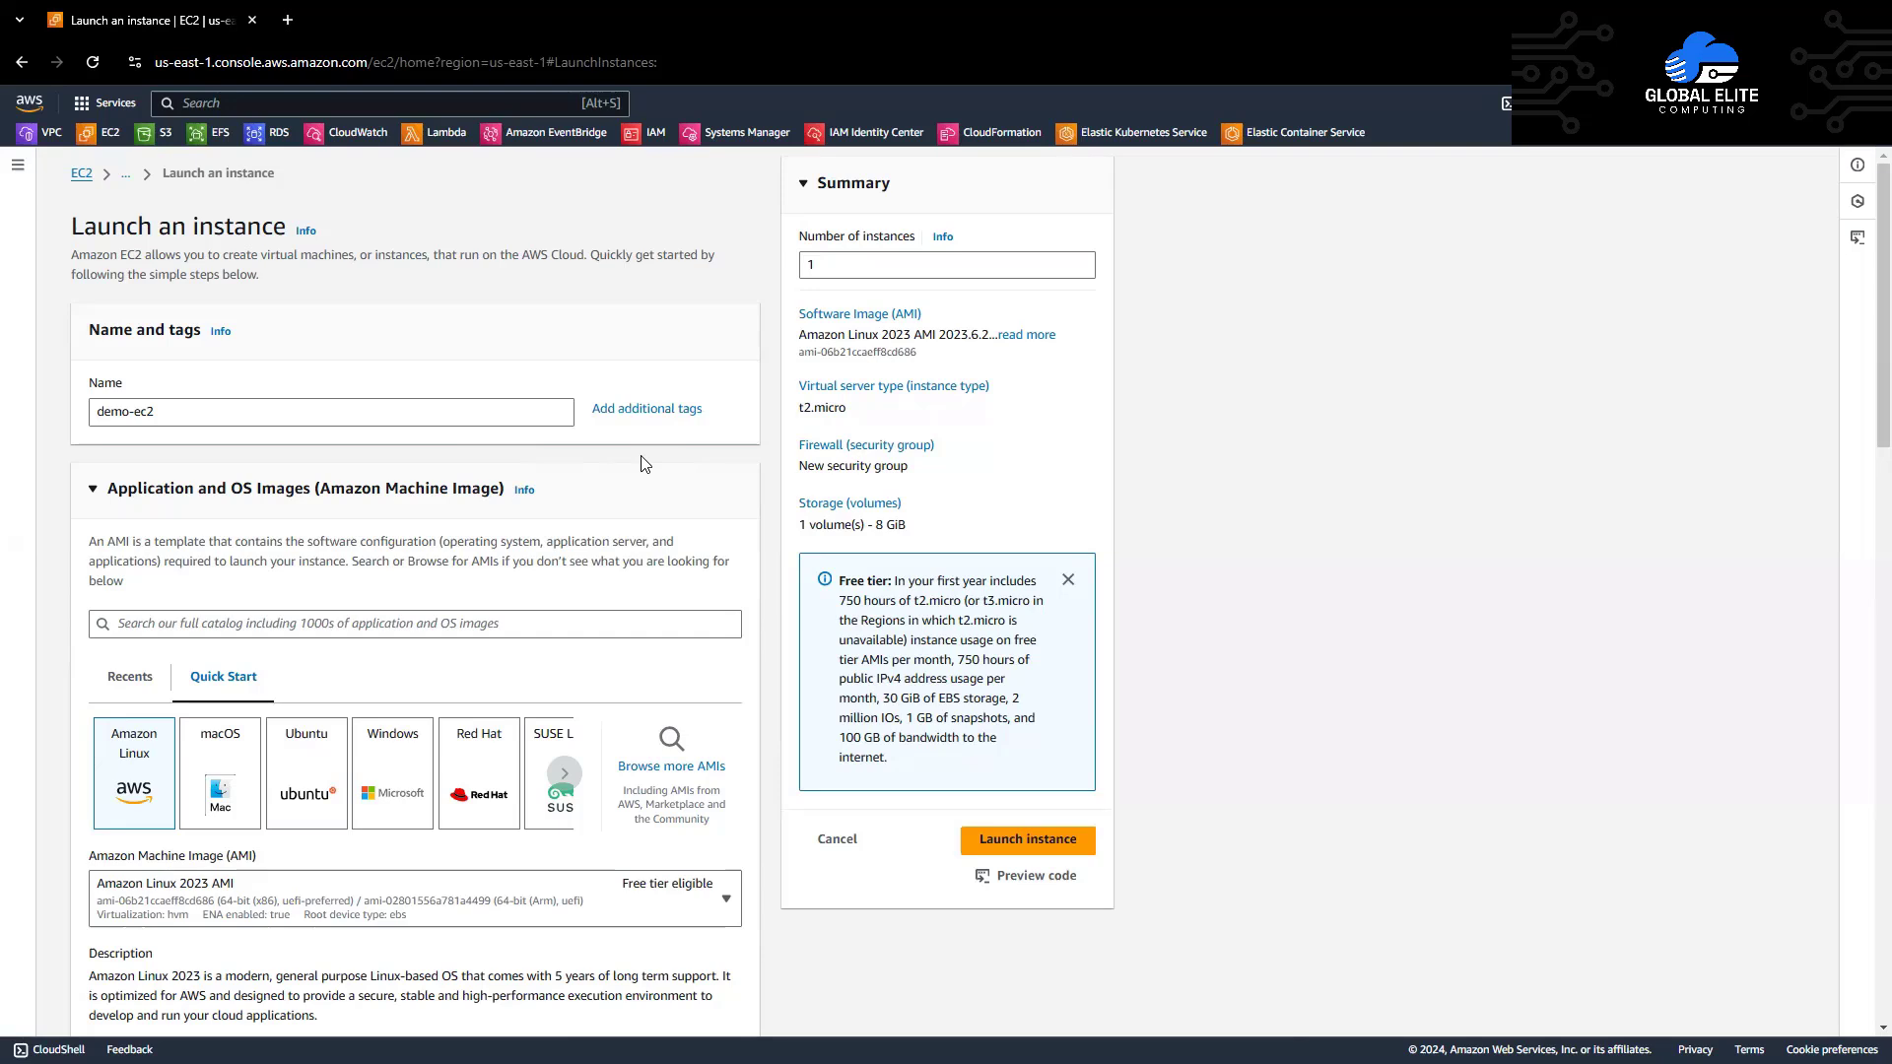
Step: Add a tag with key company and the company name as its value
click(647, 410)
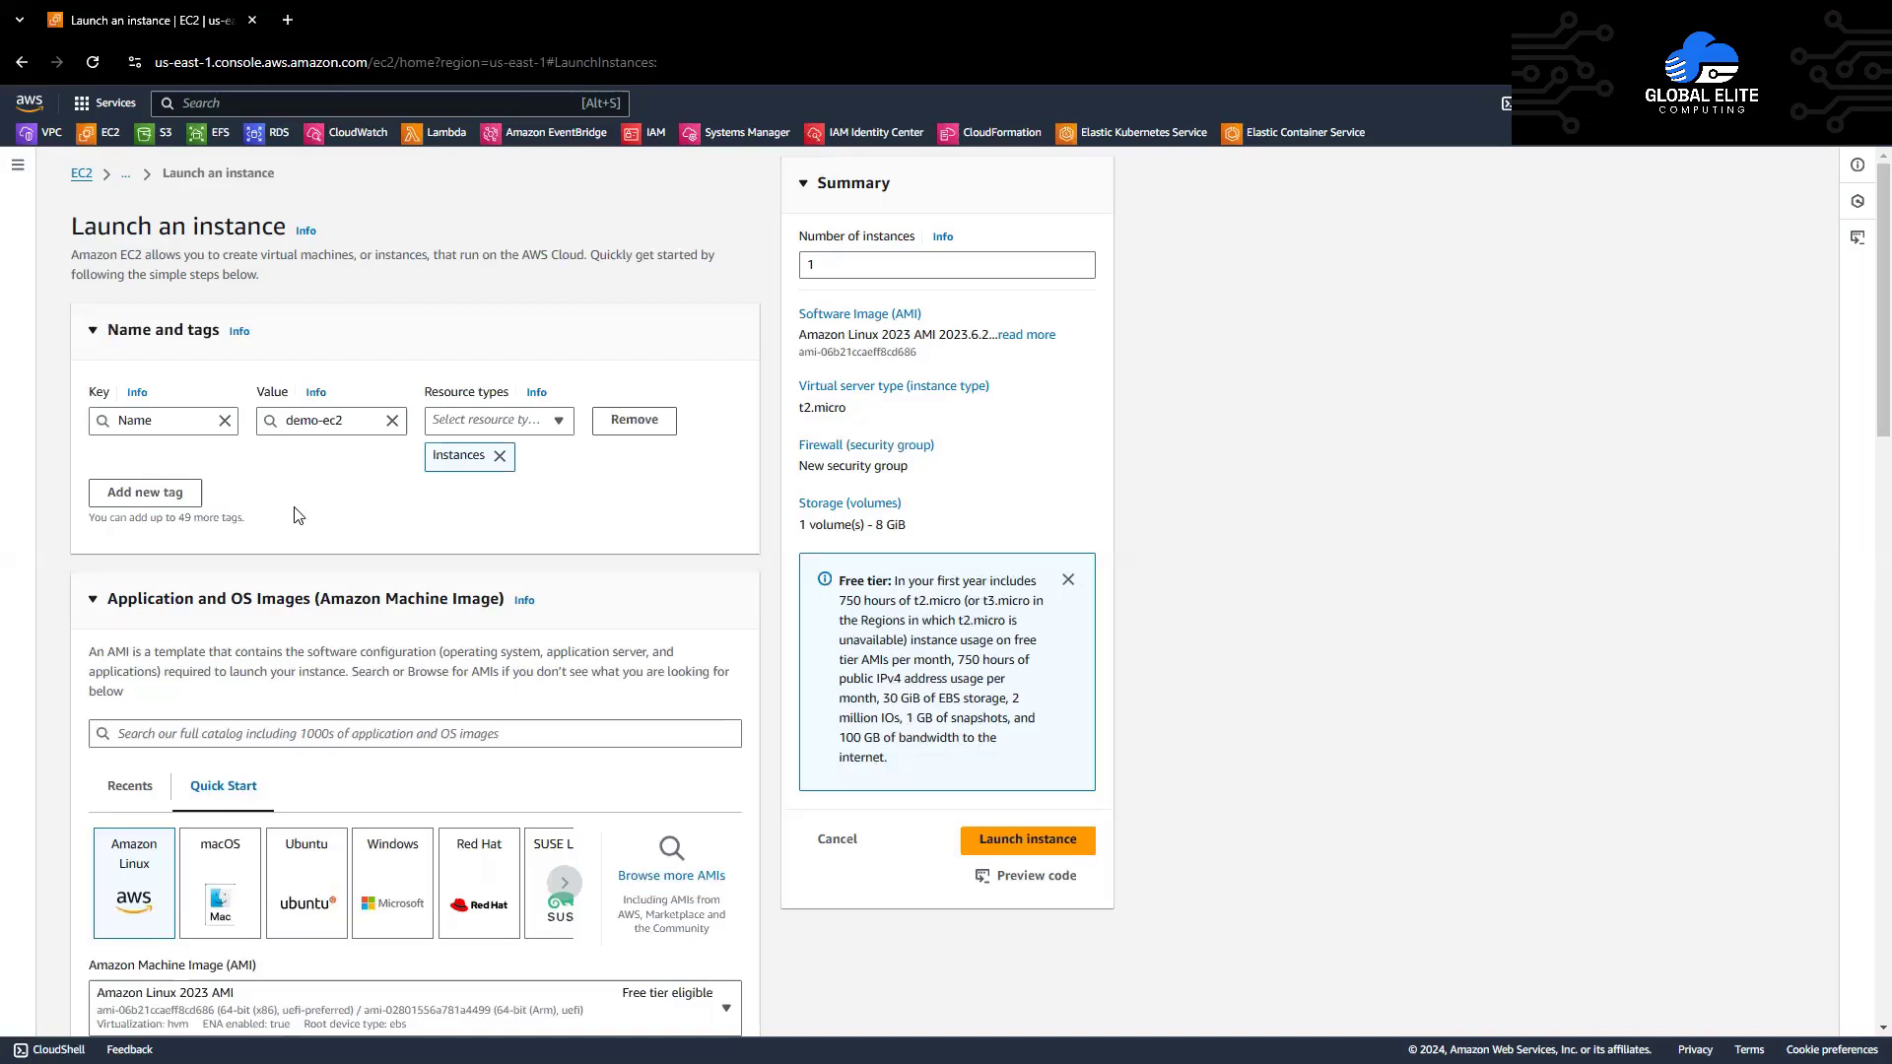
click(125, 494)
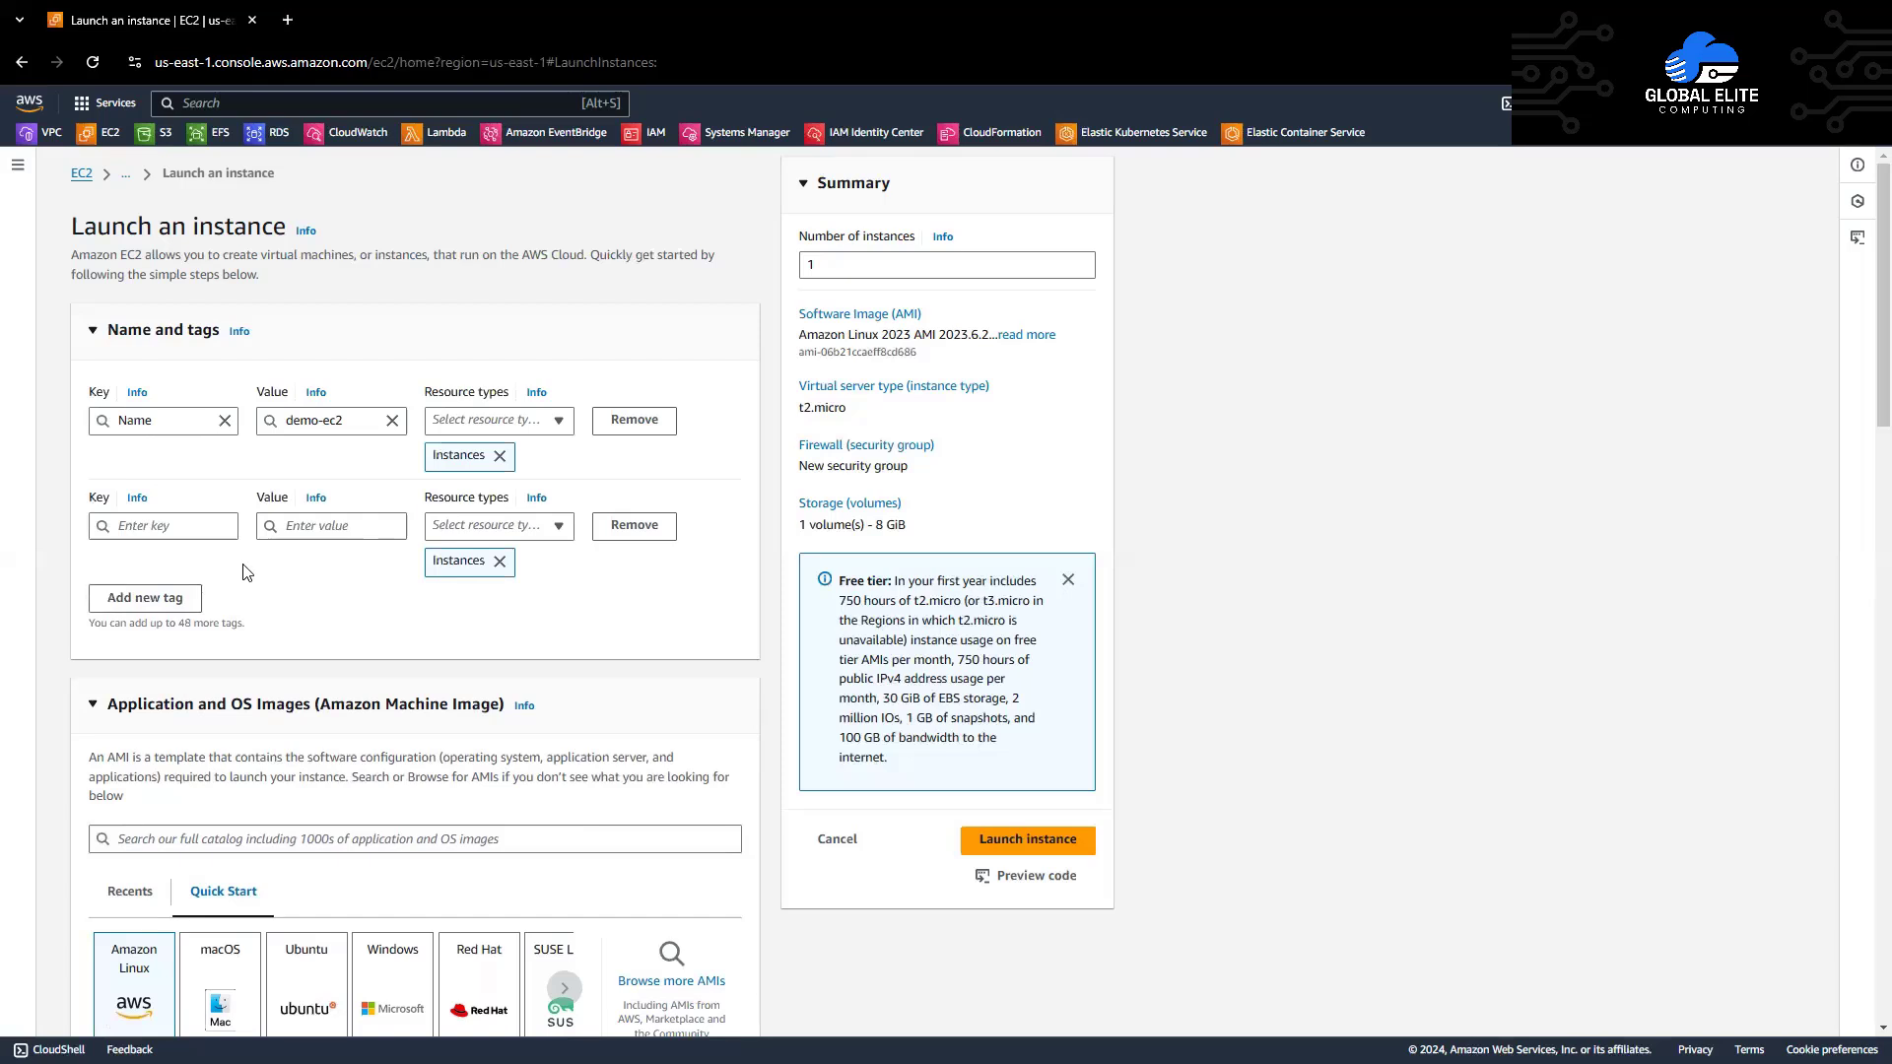
click(208, 527)
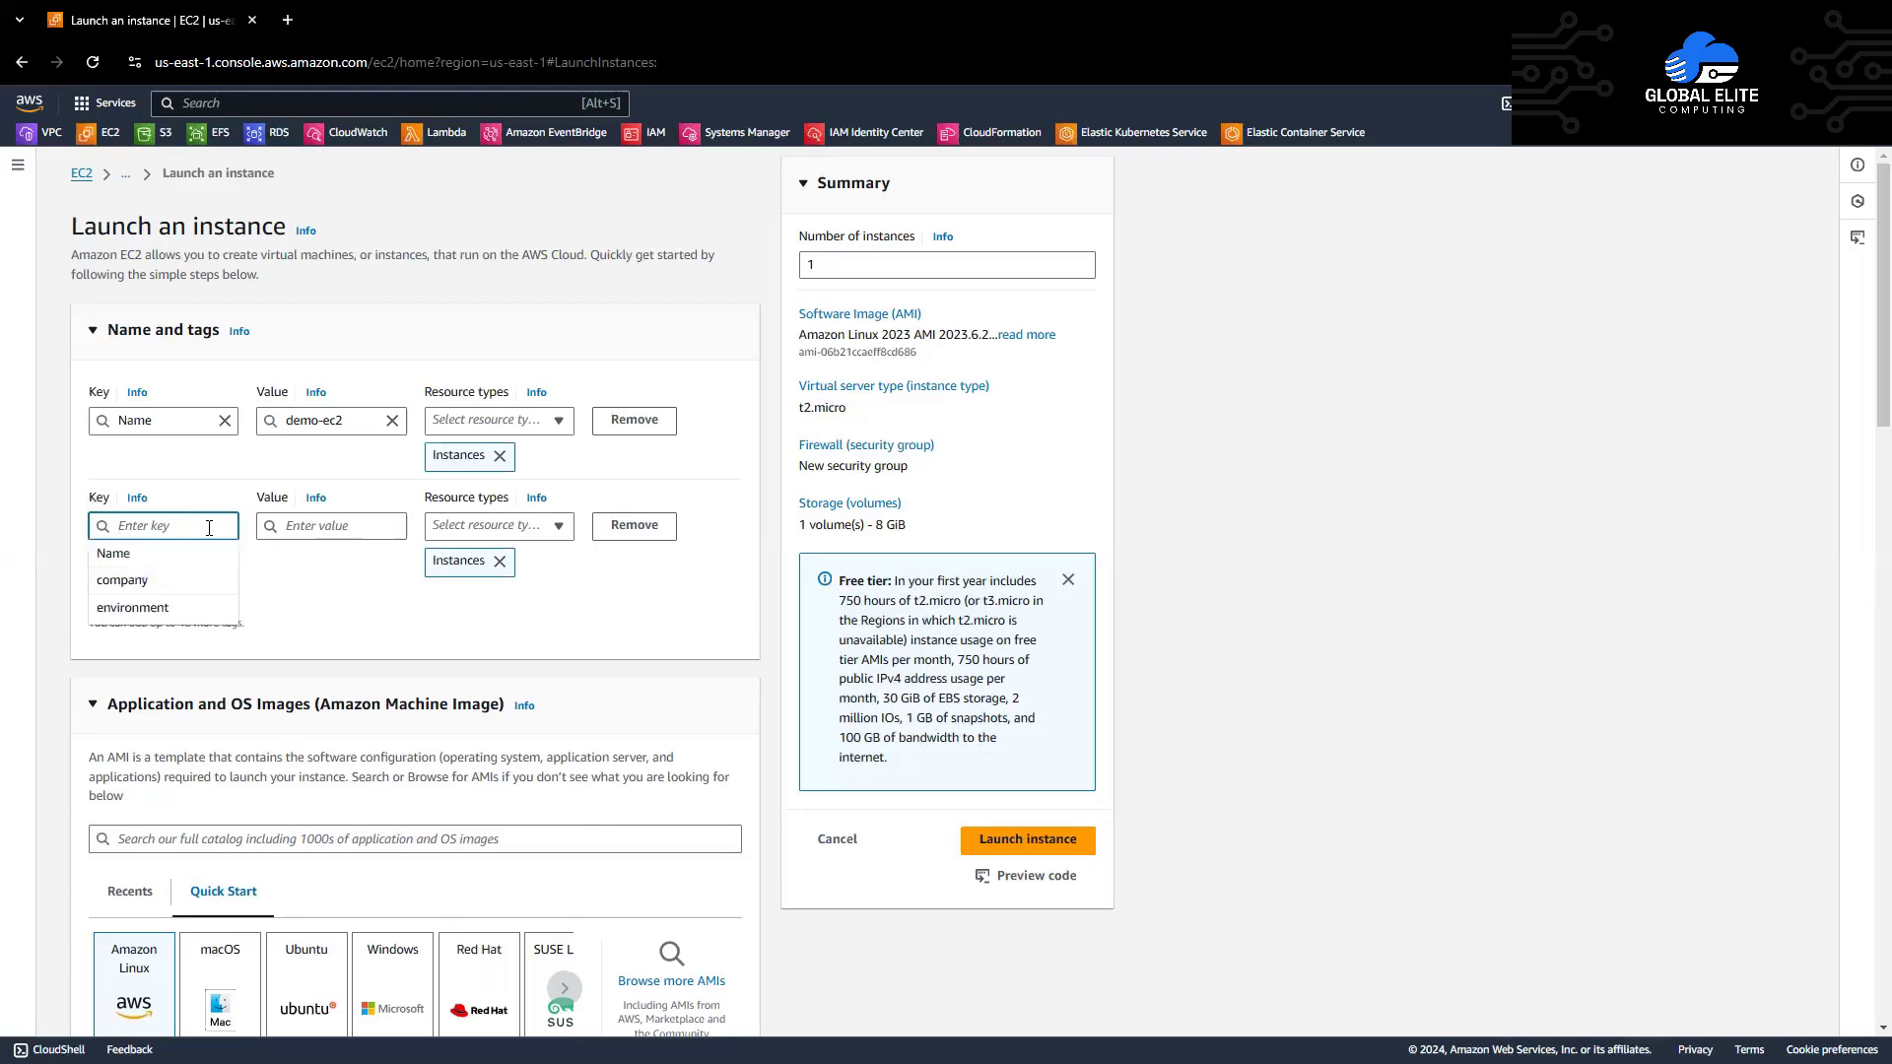
text(com)
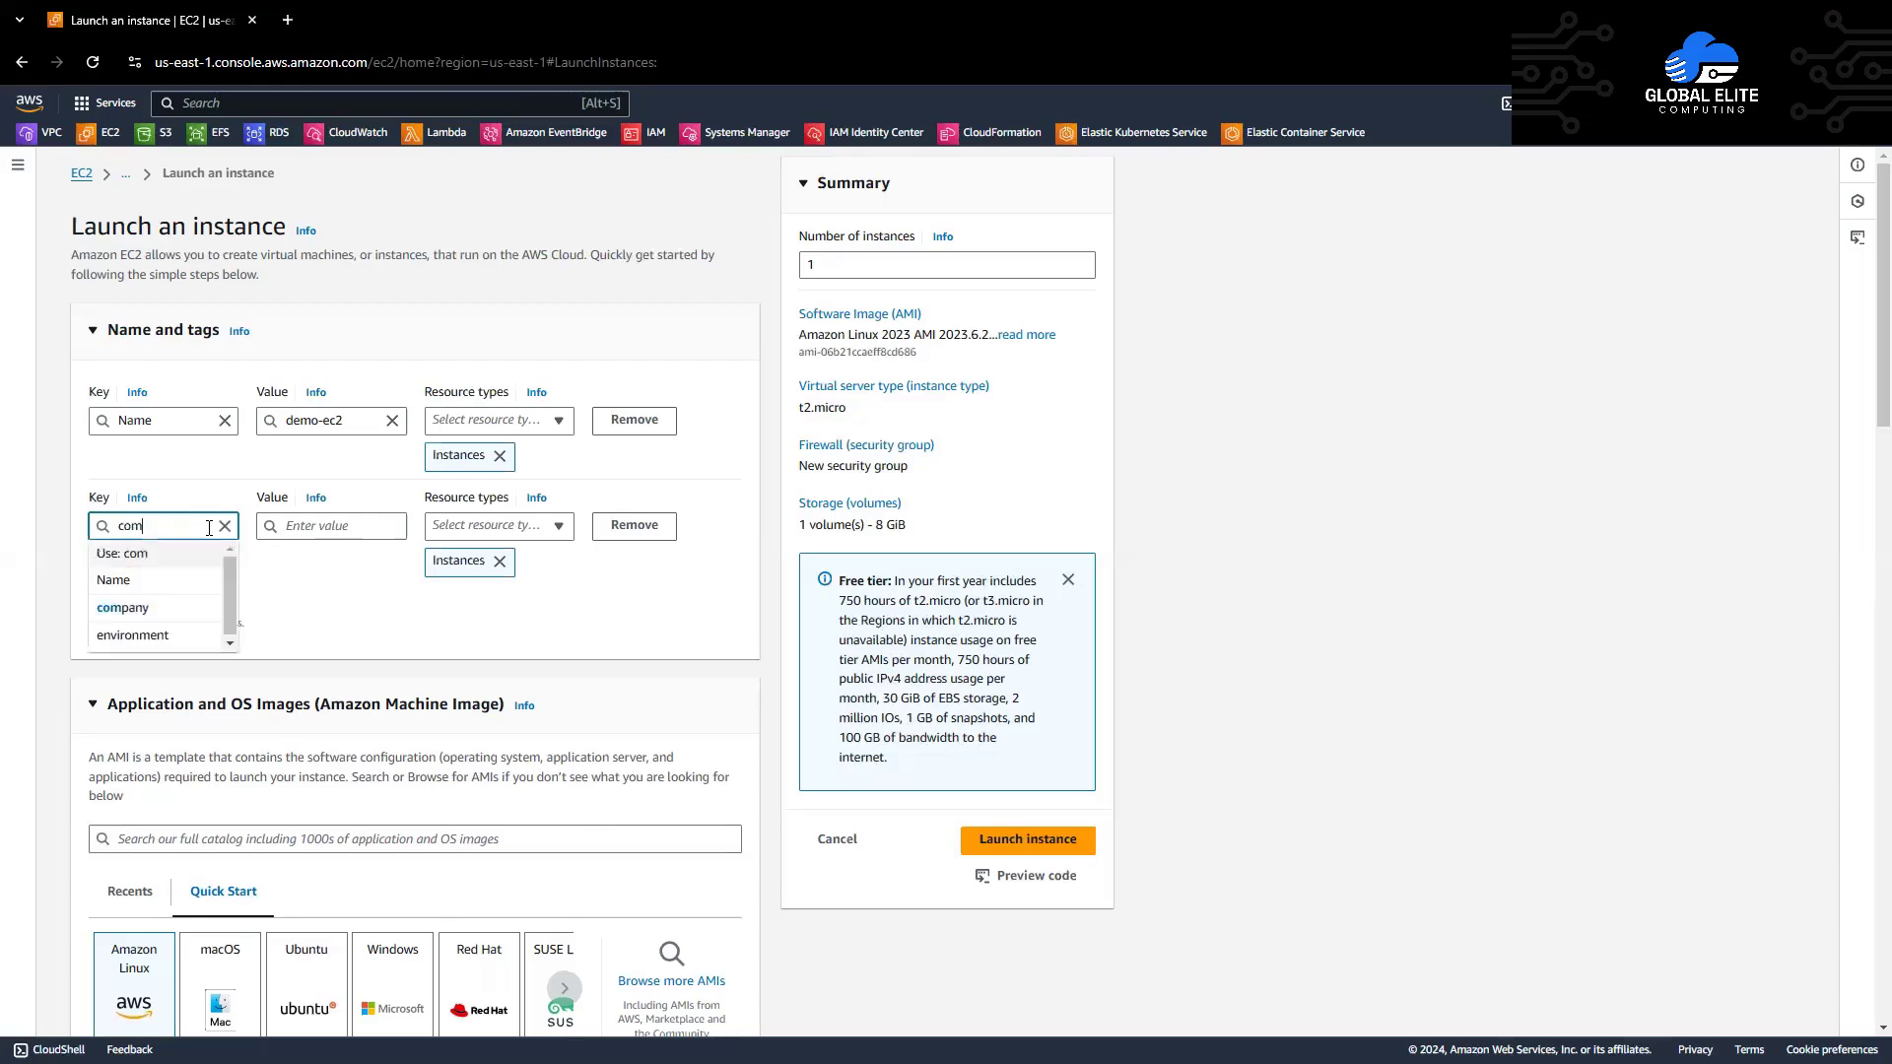
text(pany)
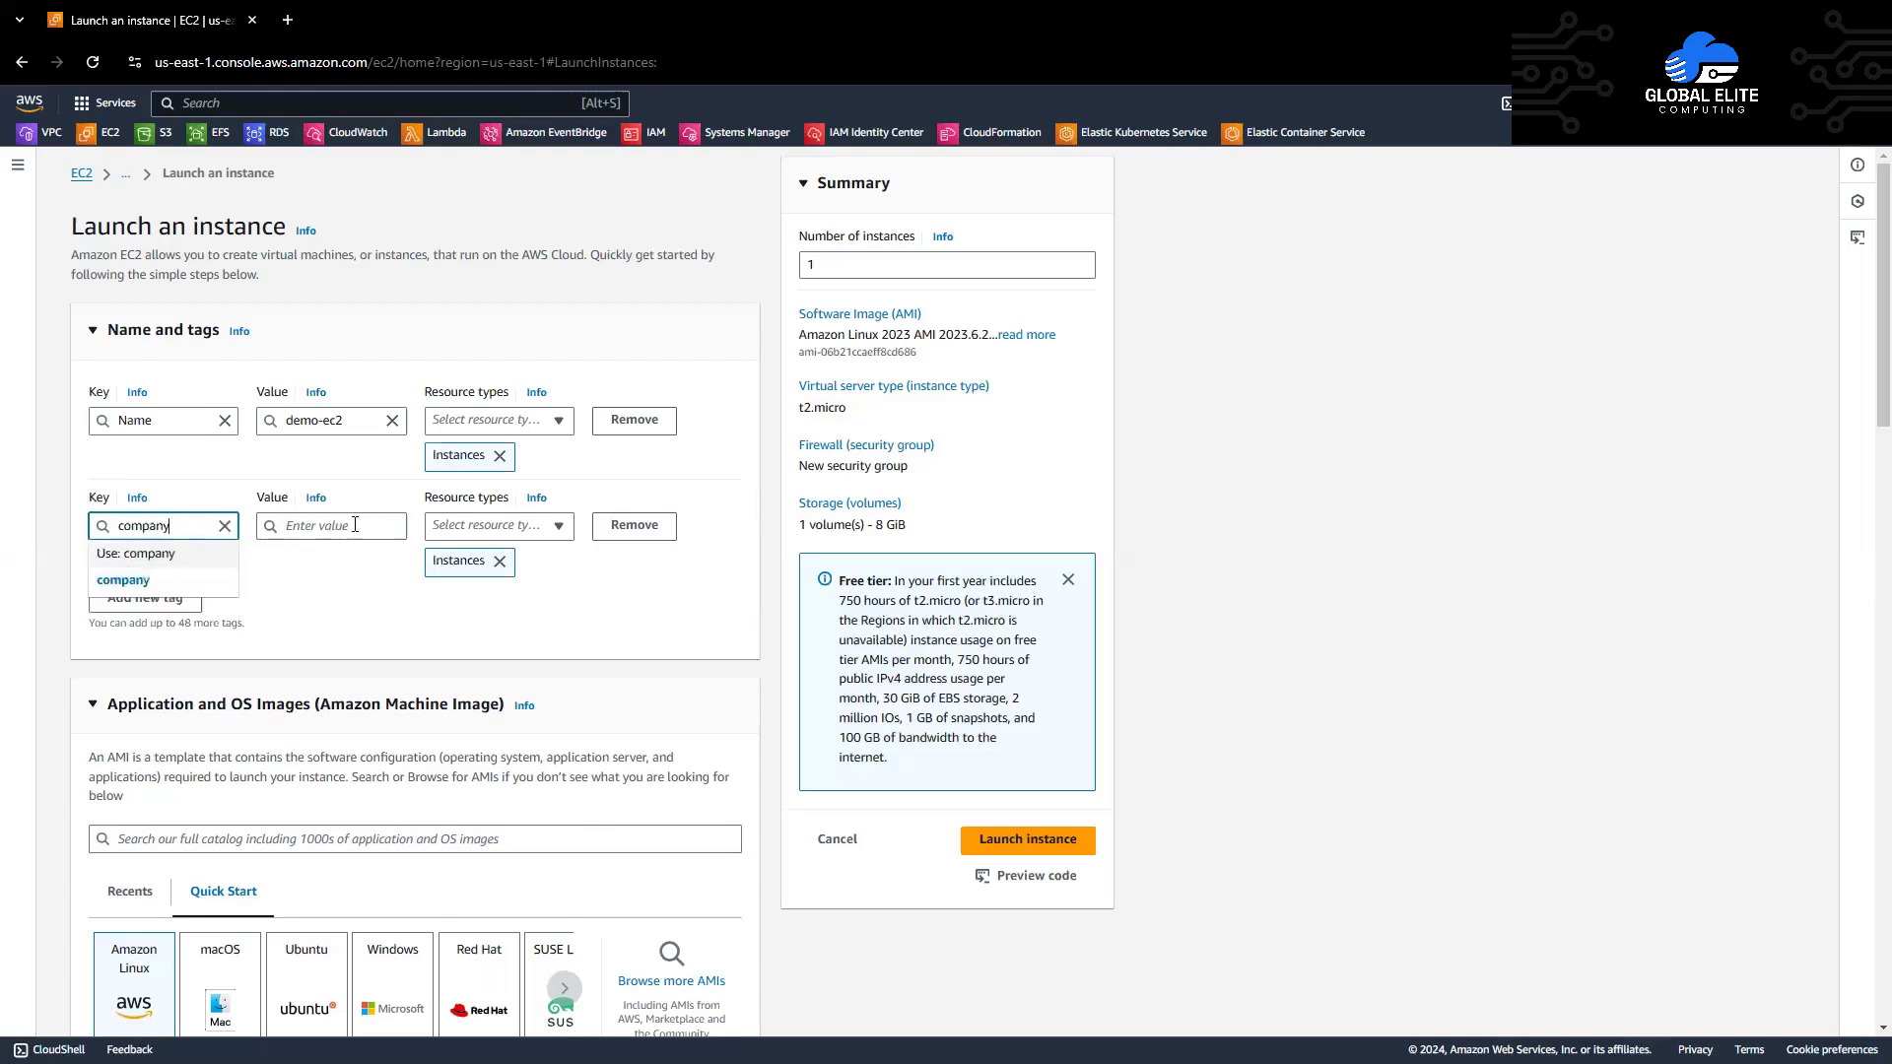
click(358, 562)
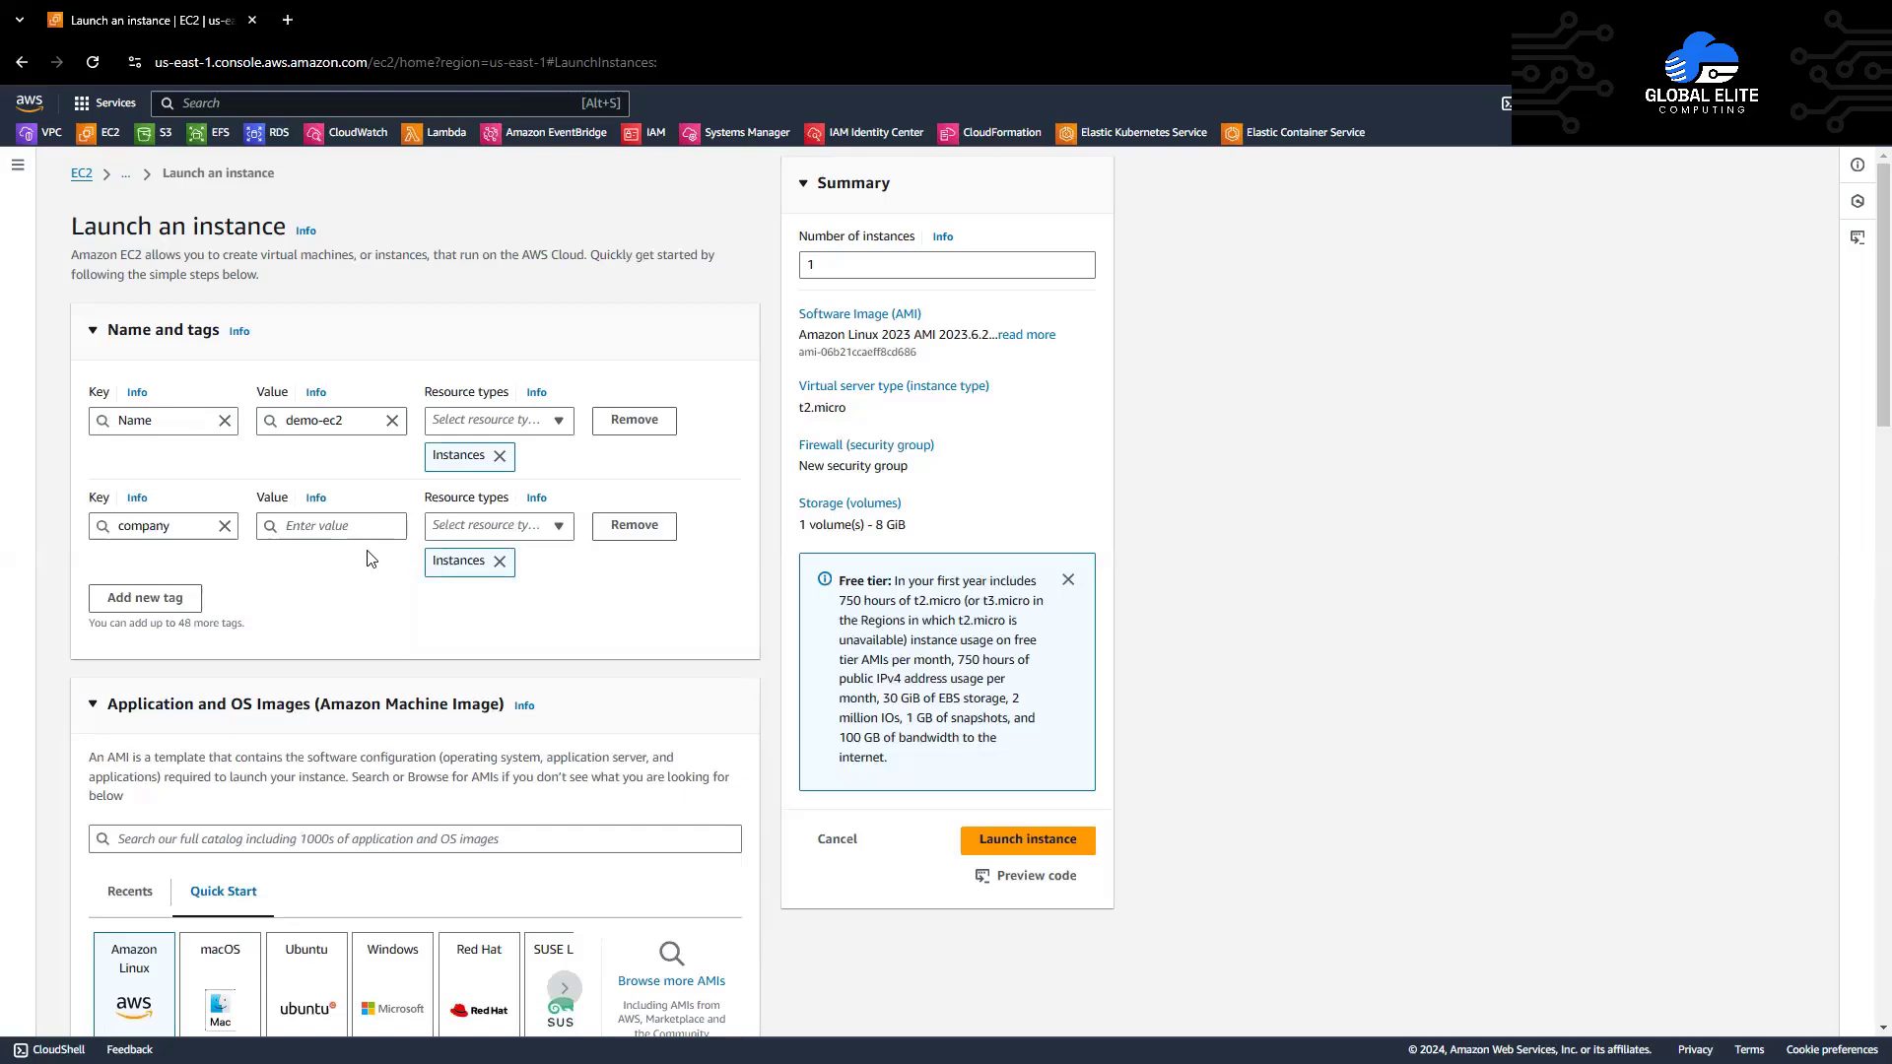
click(381, 526)
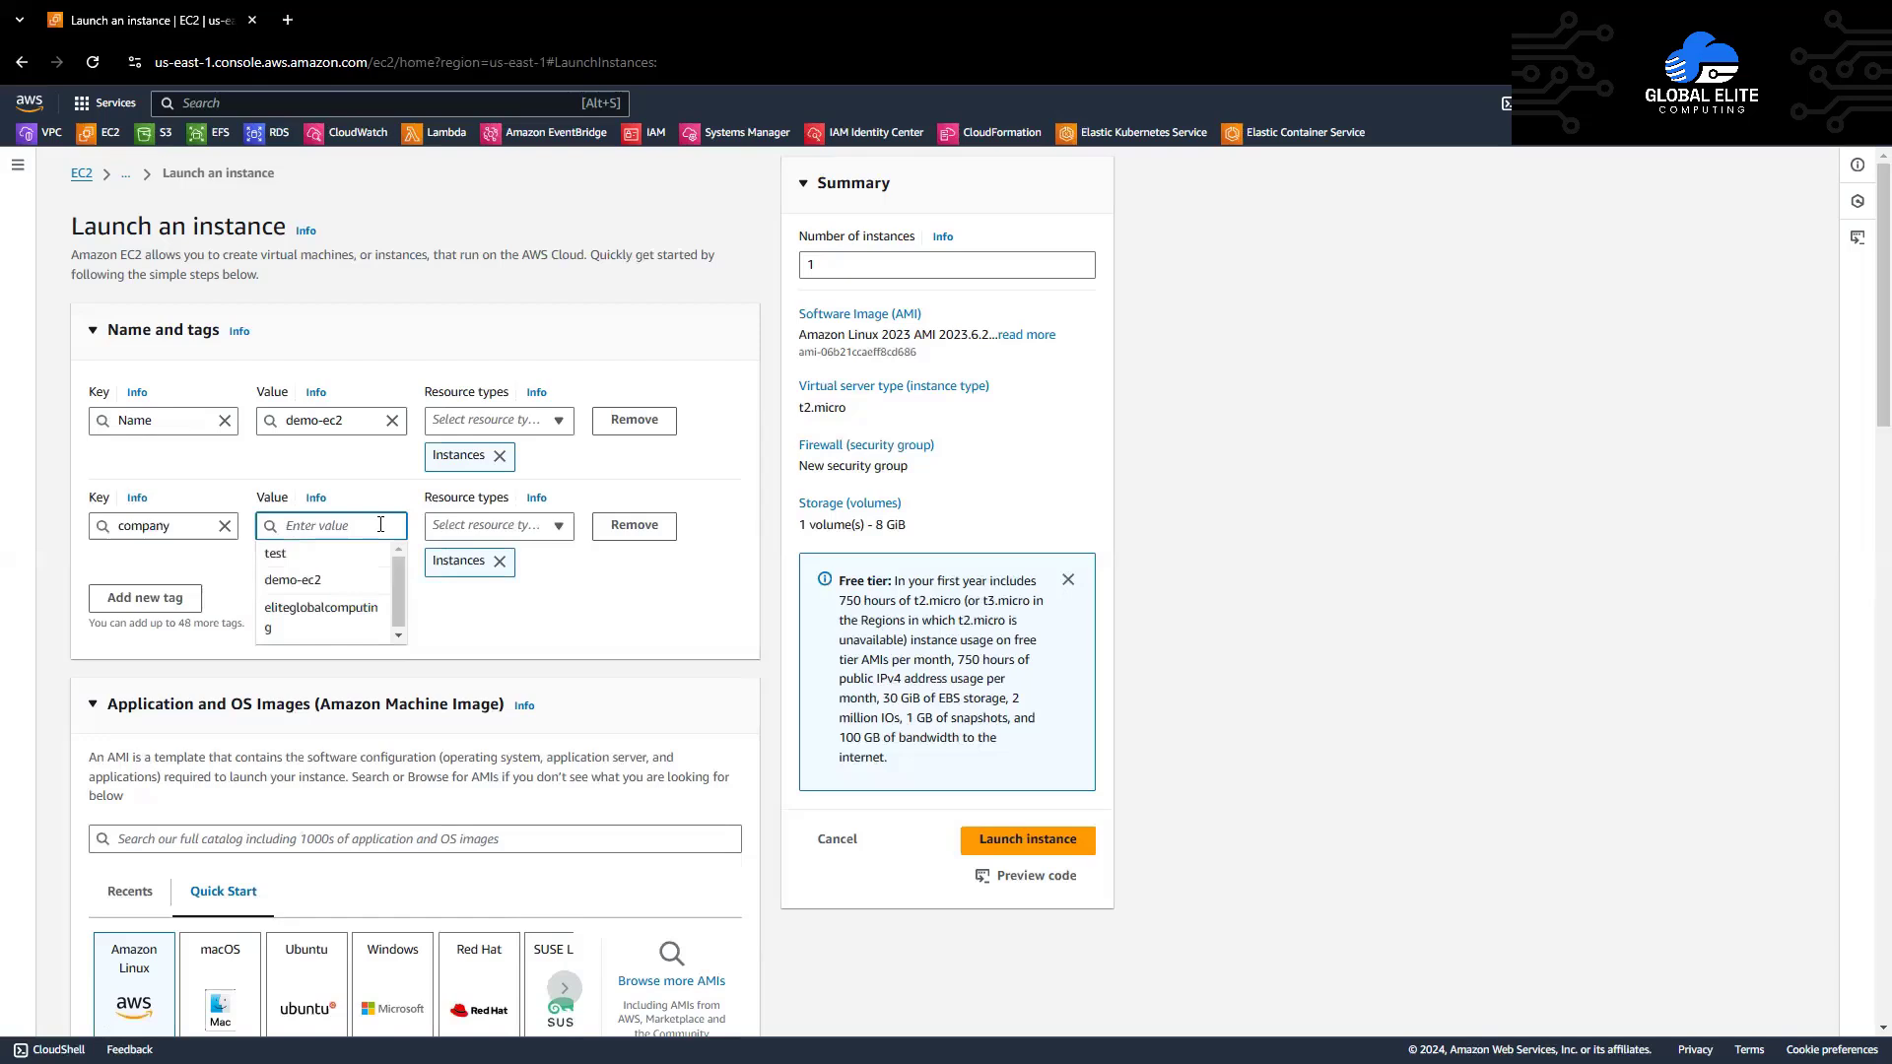
text(eli)
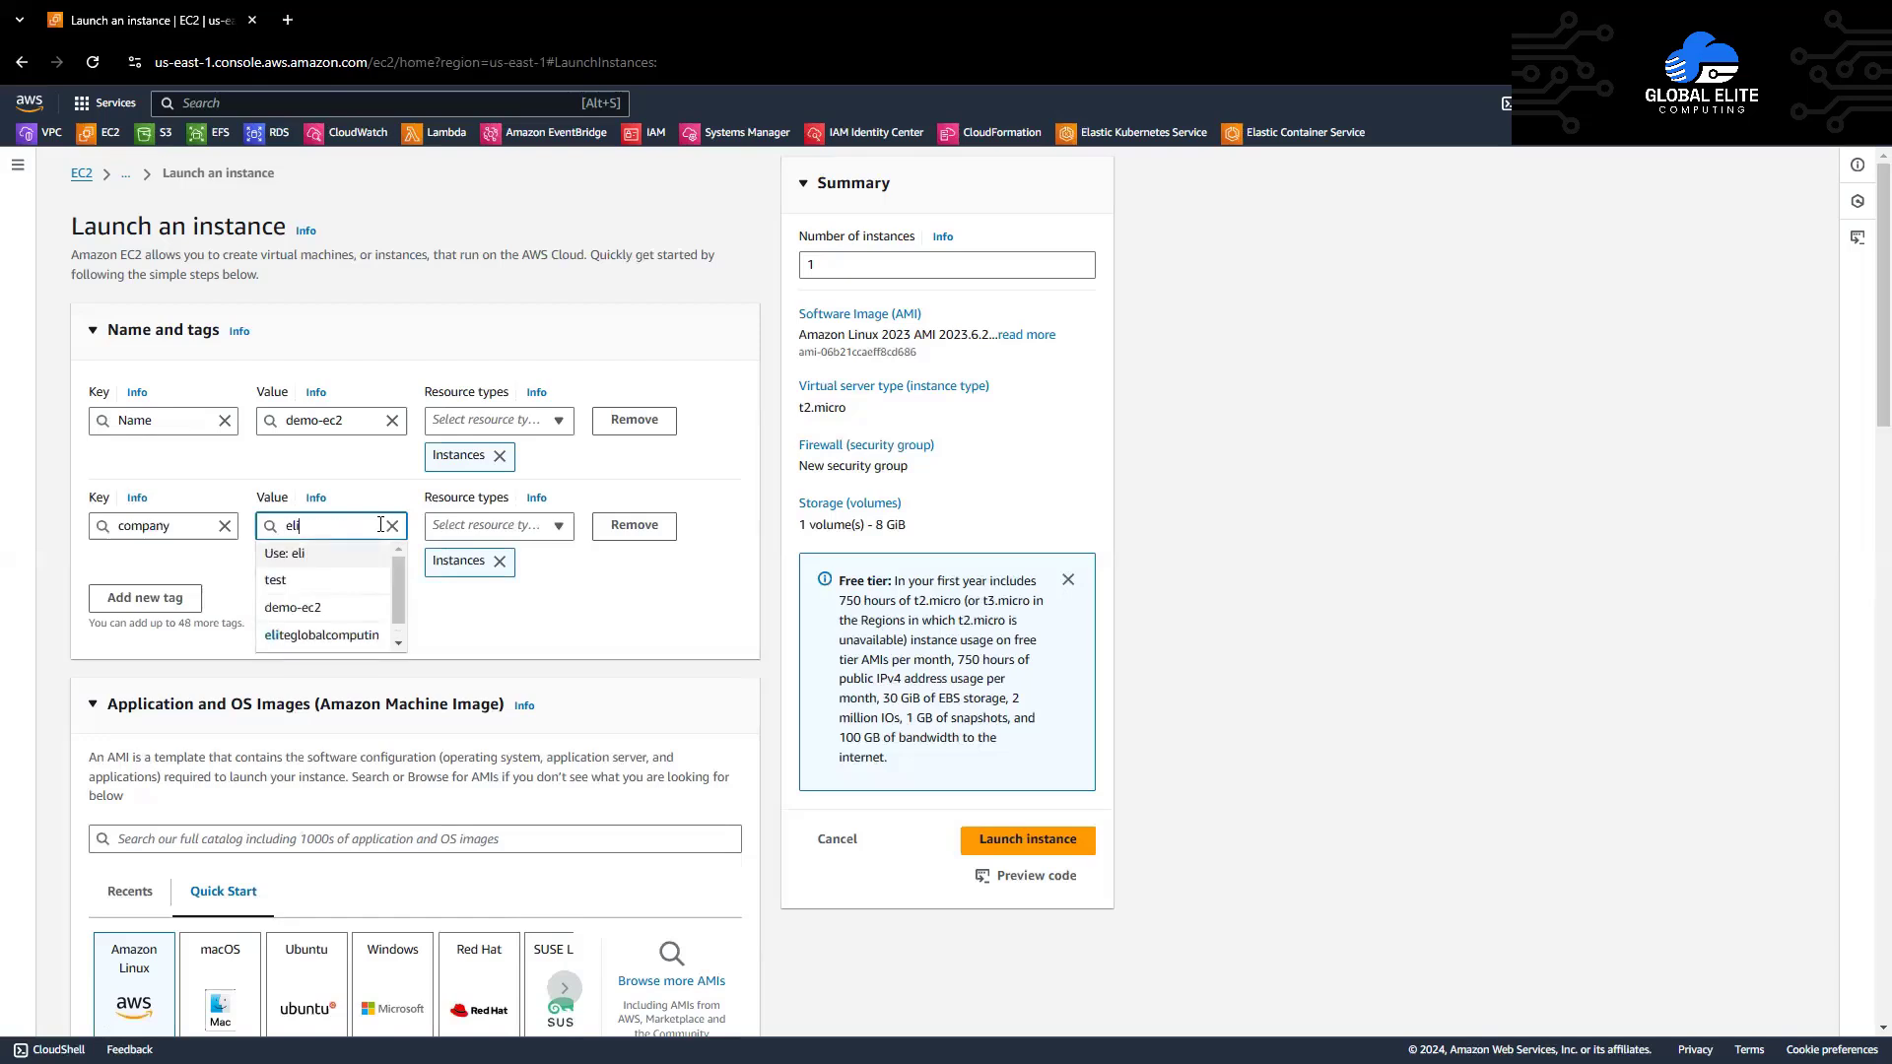
text(eglobalcomputing)
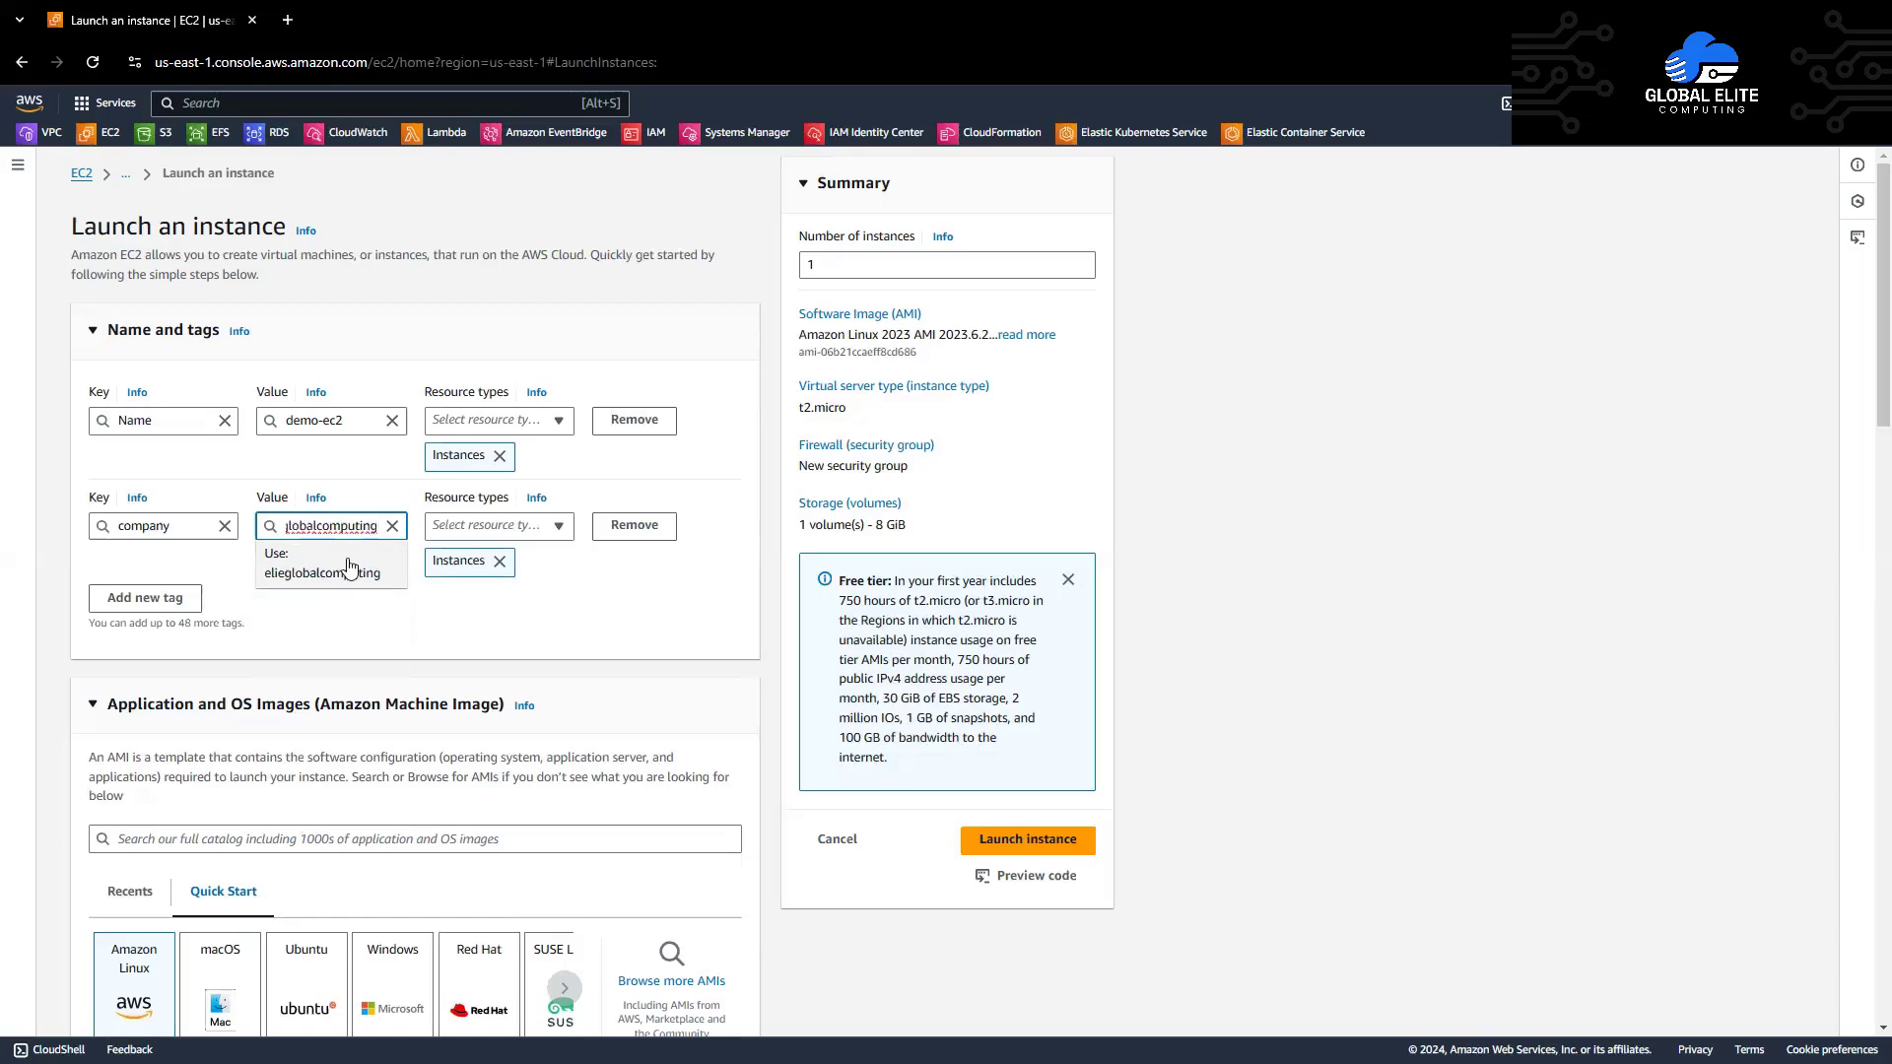
click(360, 489)
Step: Add another tag row with the key environment
click(158, 598)
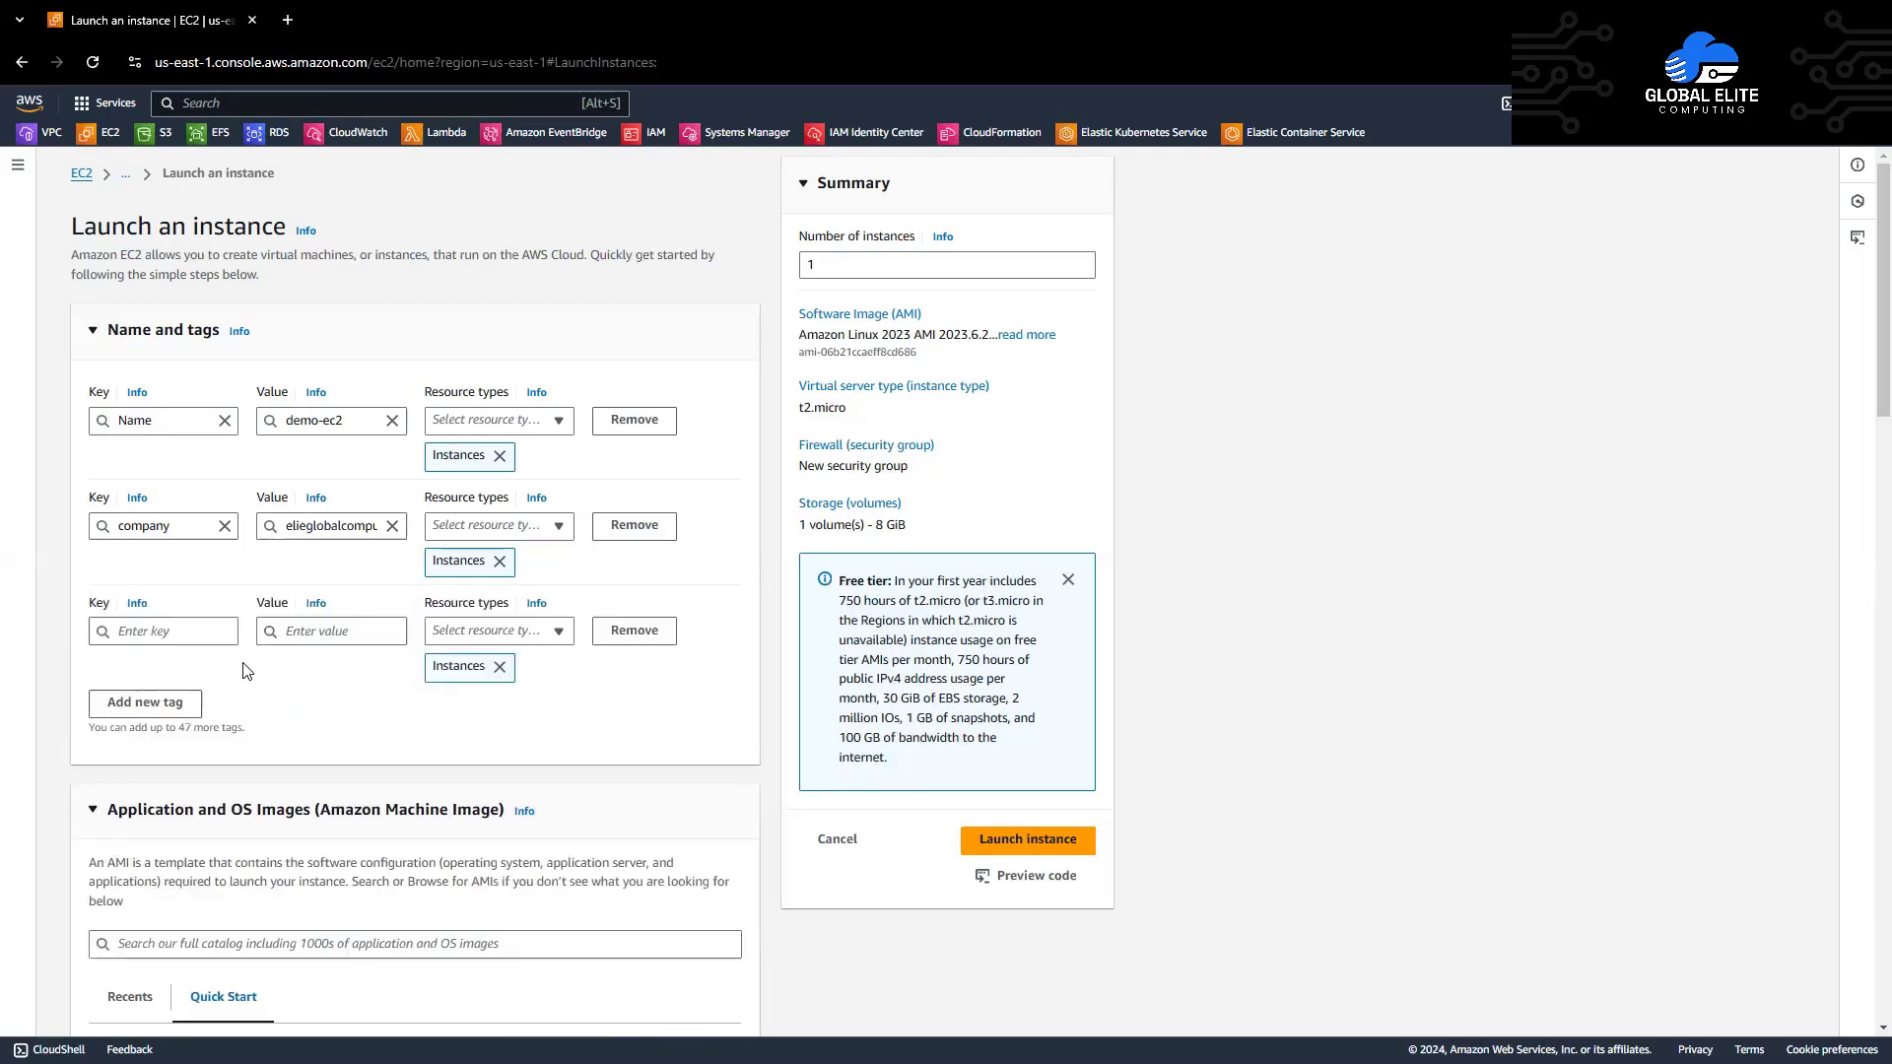
click(197, 630)
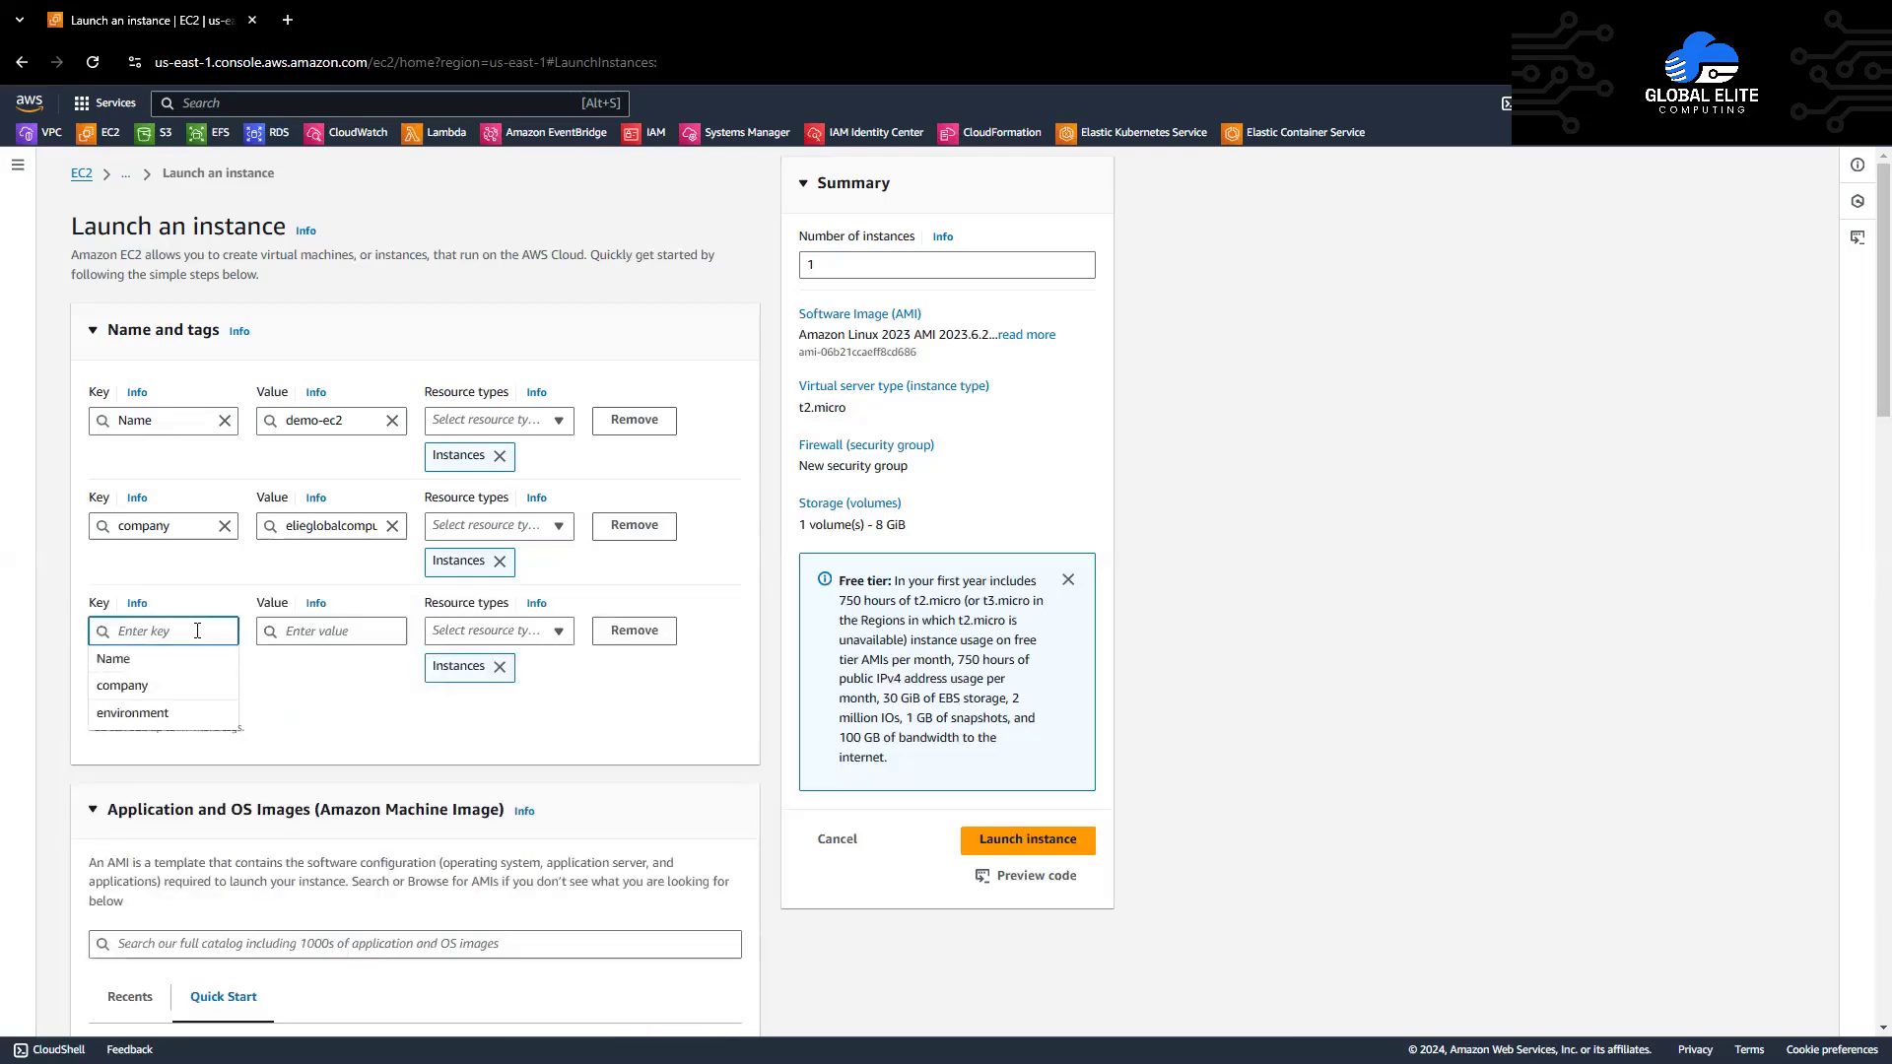
text(enviro)
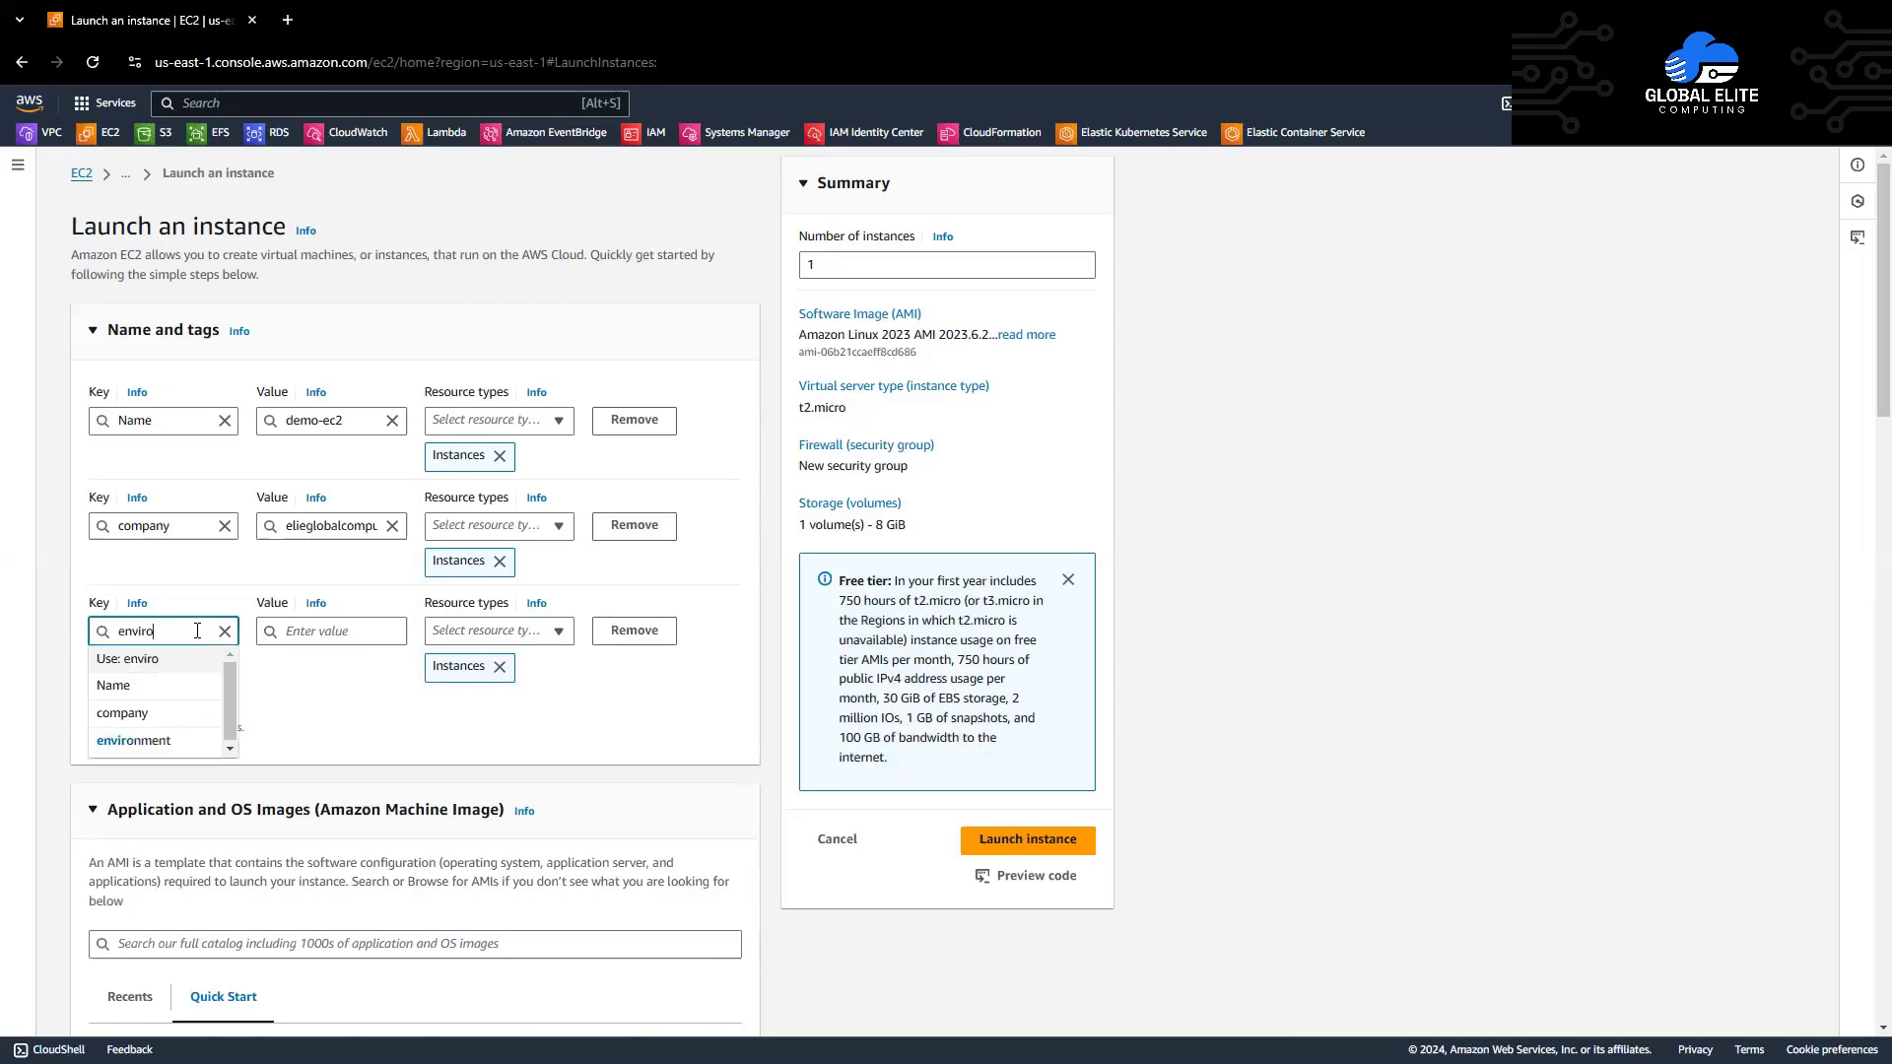
text(nment)
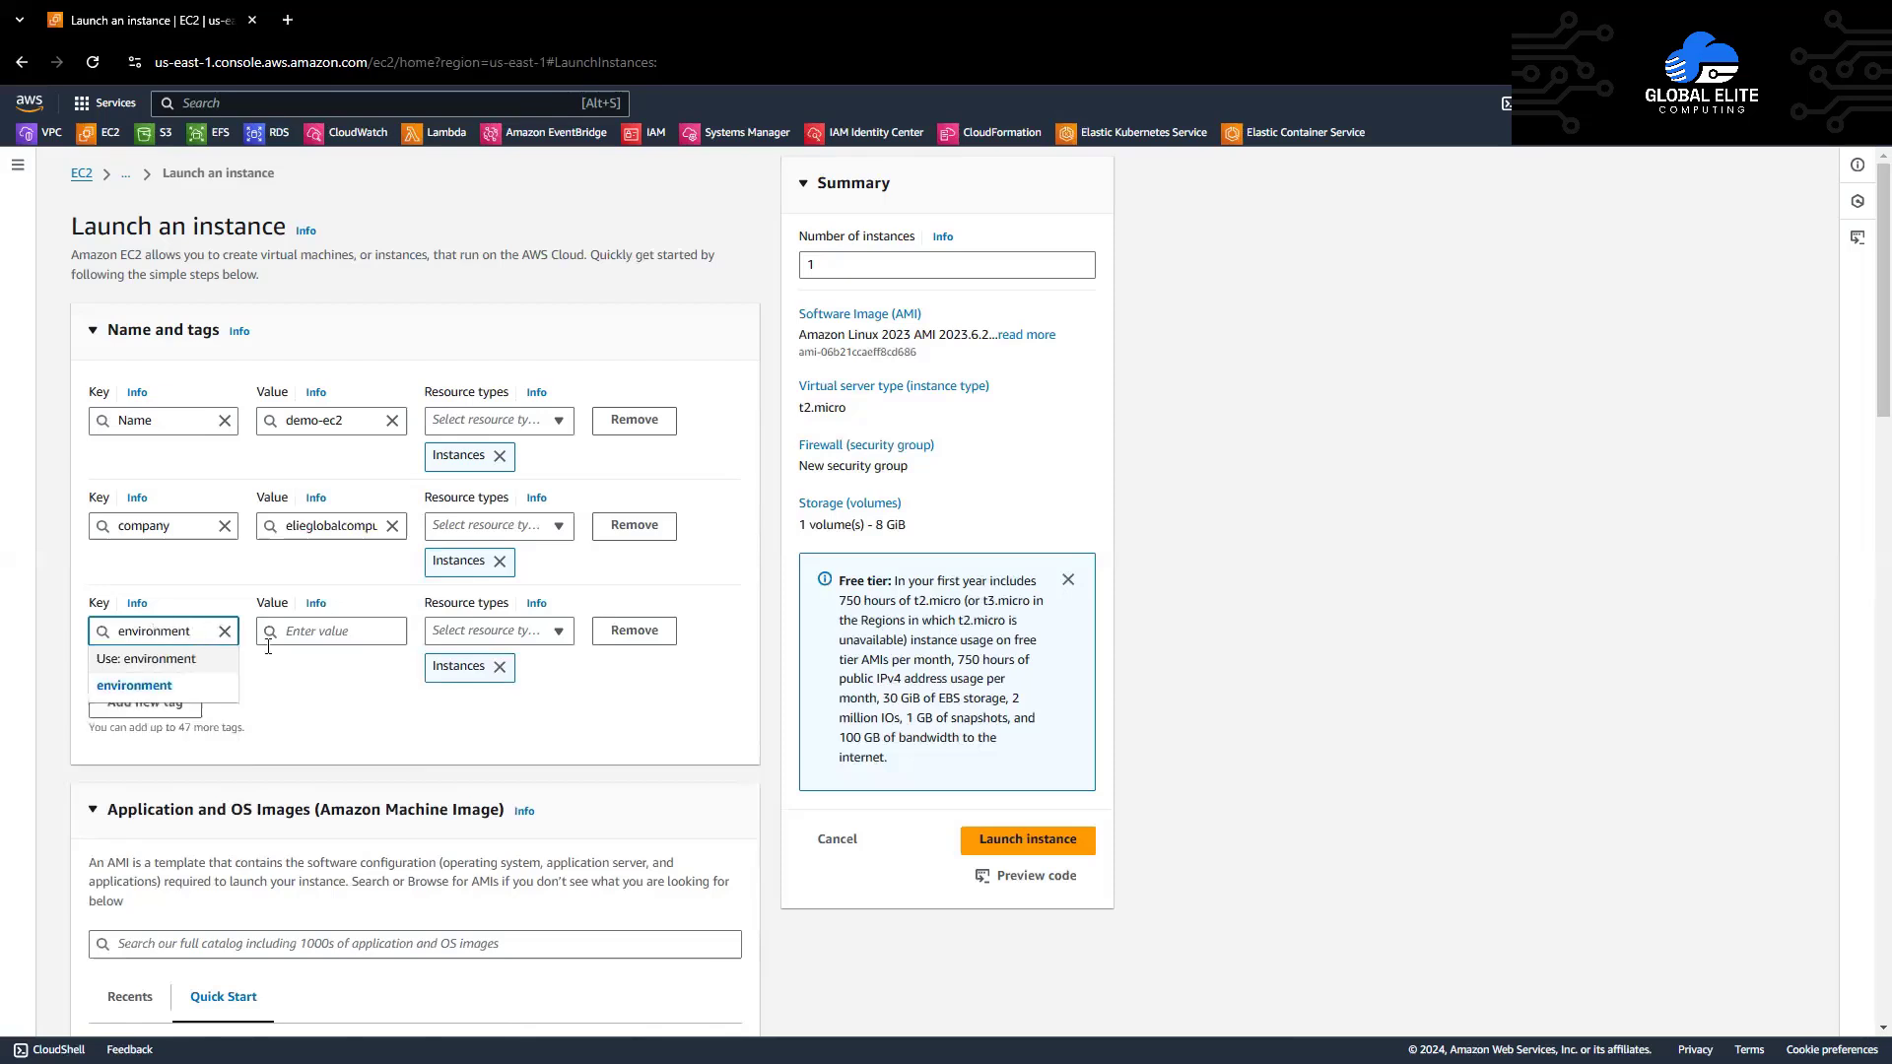
click(313, 658)
click(341, 636)
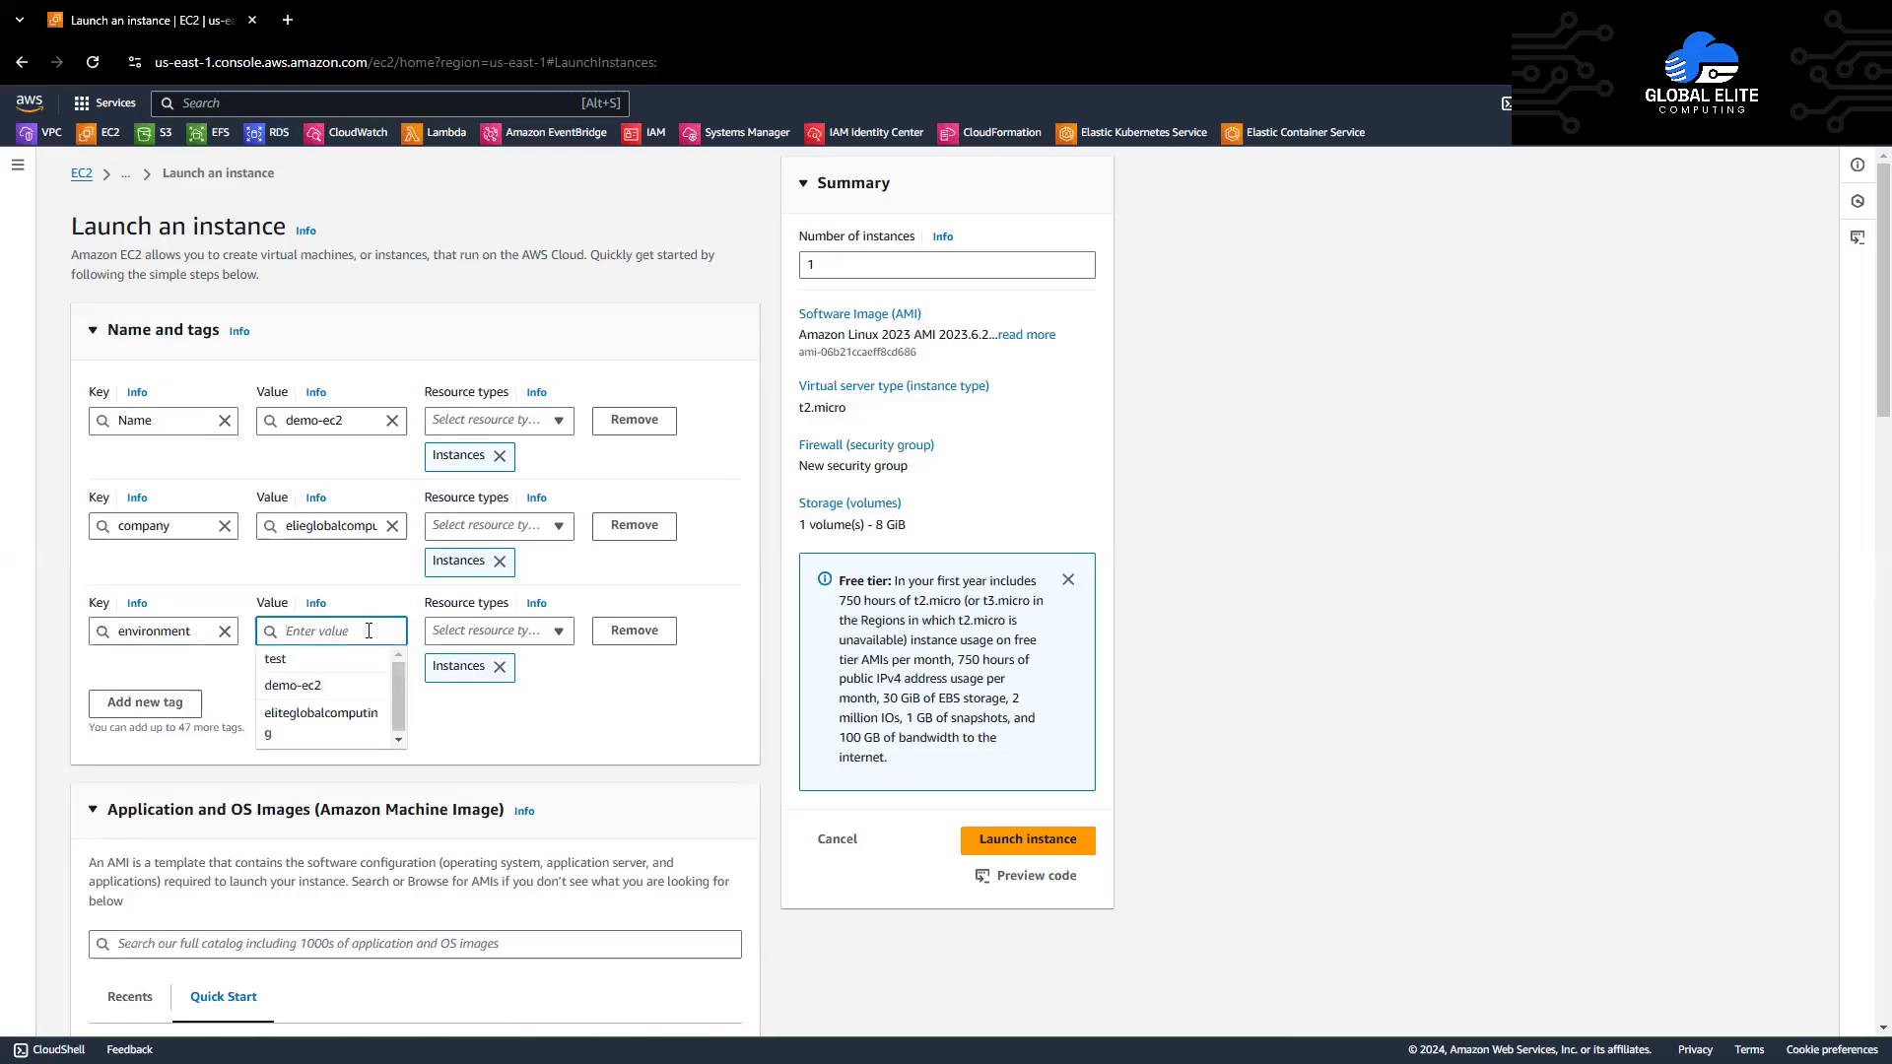
Step: Set the environment tag to test and choose Amazon Linux 2 AMI (HVM) - Kernel 5.10
text(test)
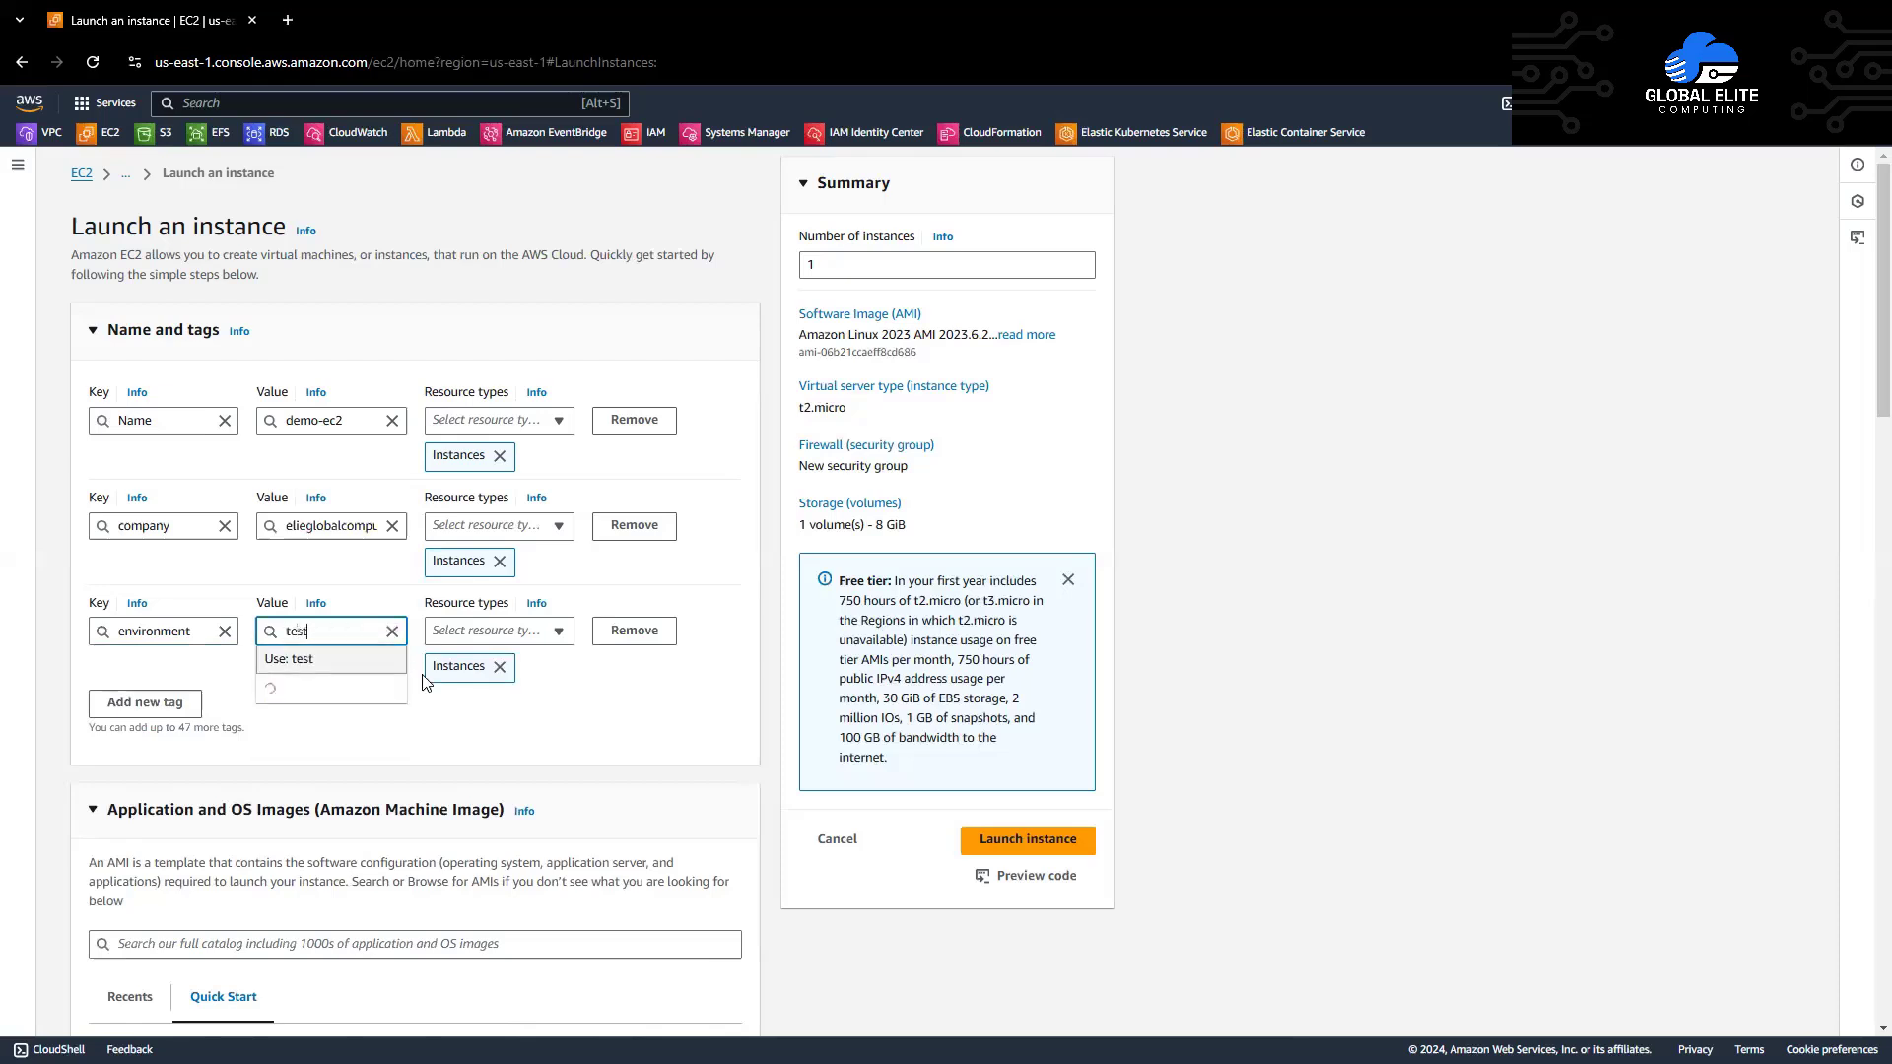
click(464, 708)
scroll(774, 665, down, 5)
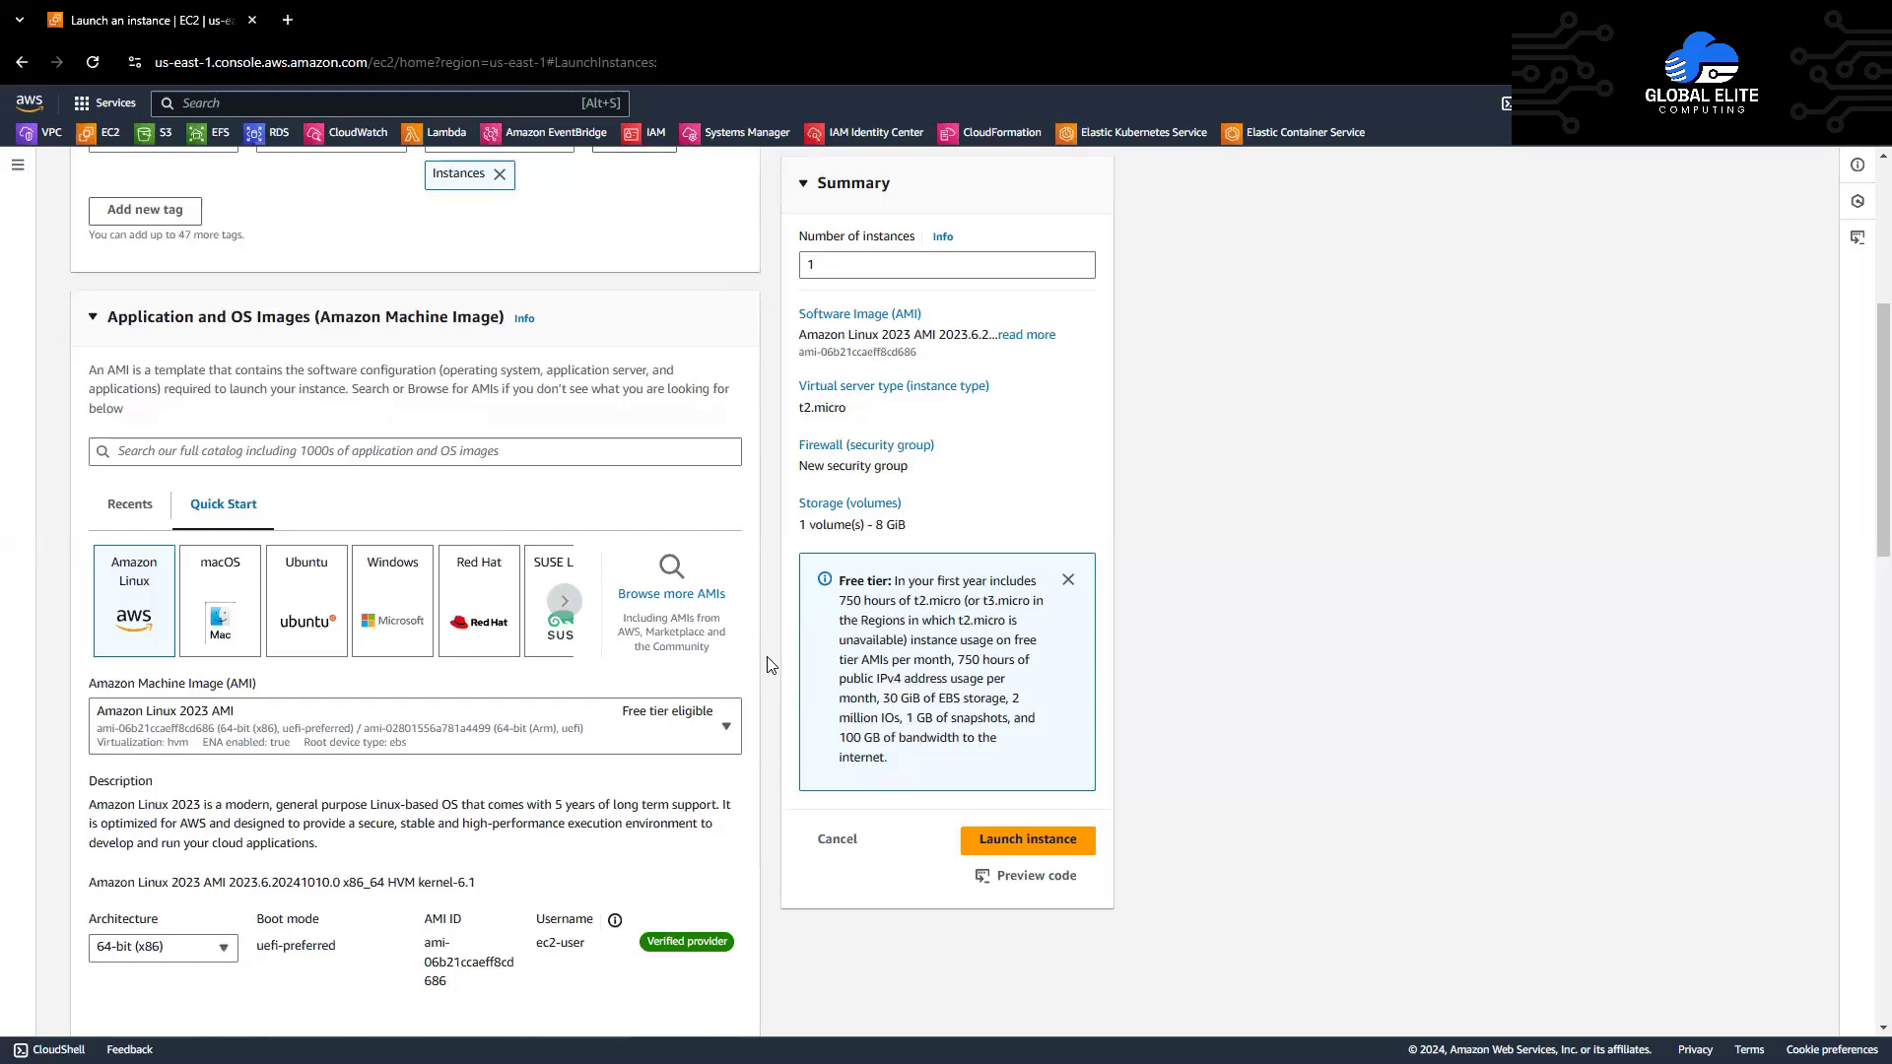
scroll(772, 665, down, 1)
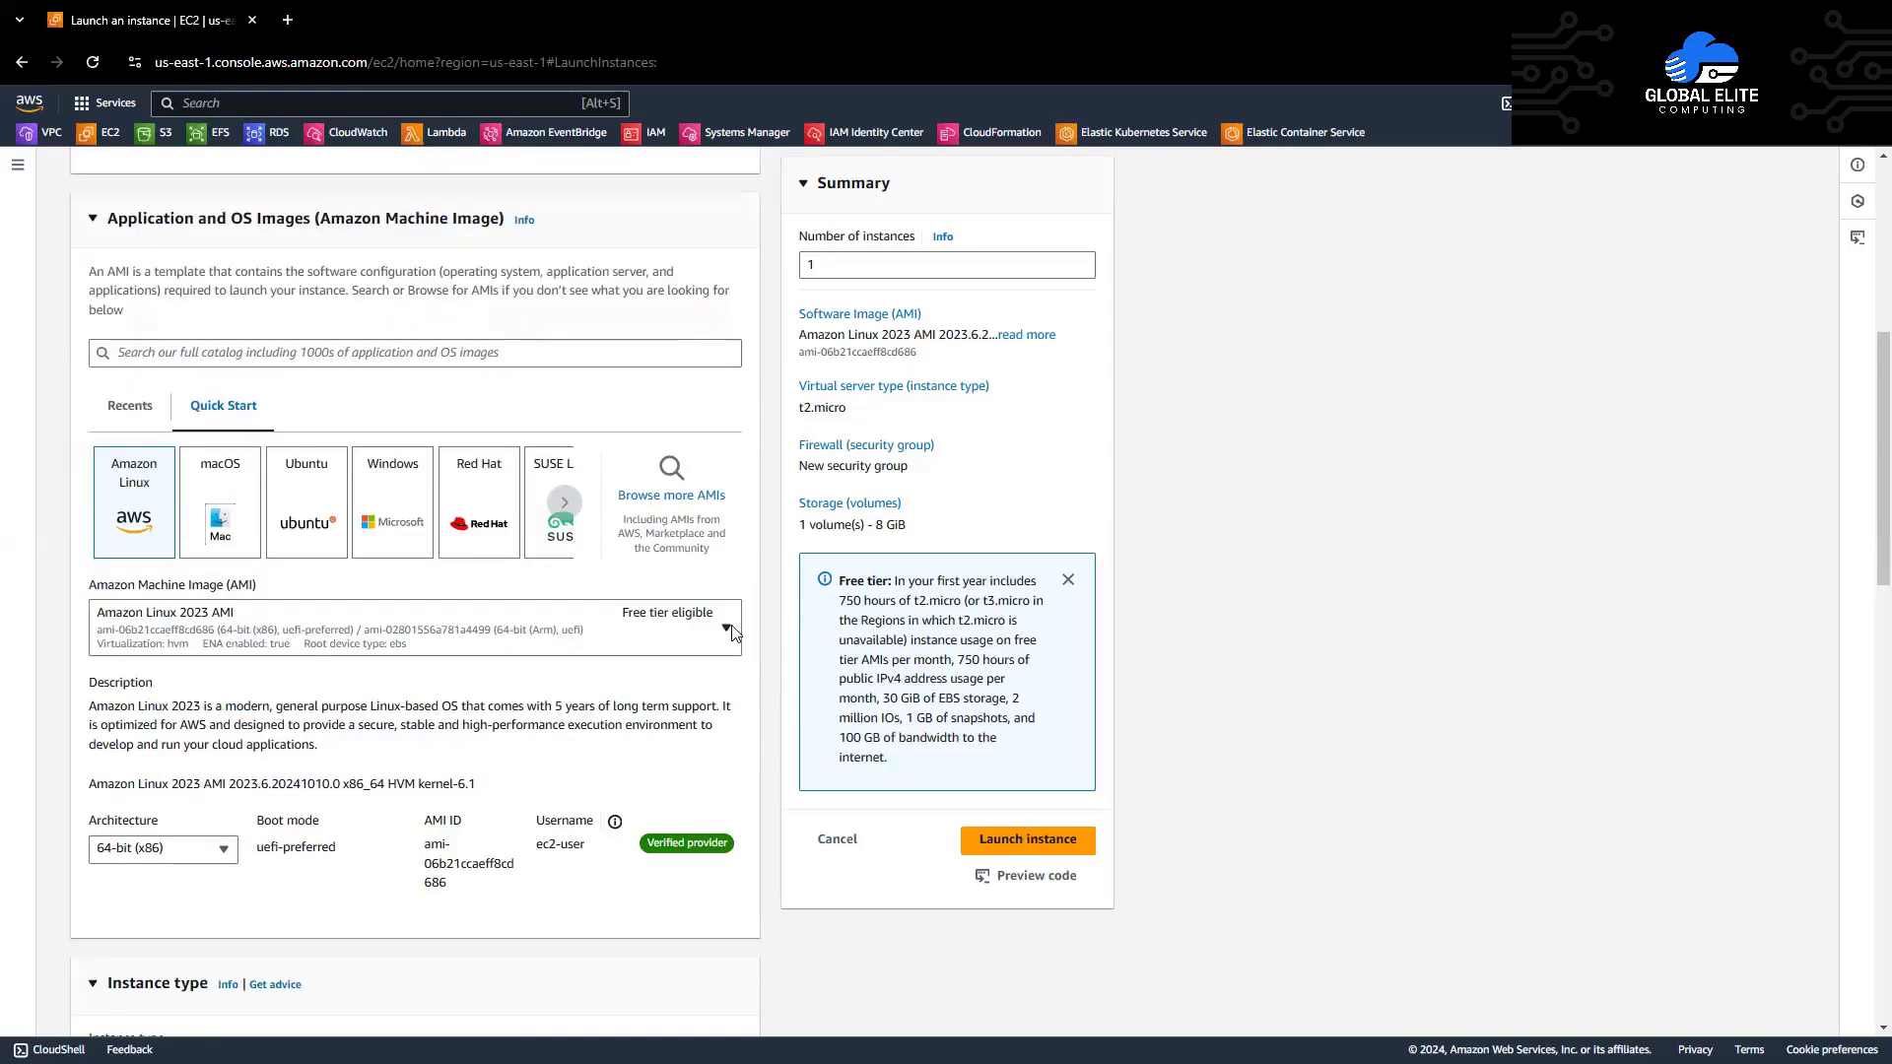
click(730, 629)
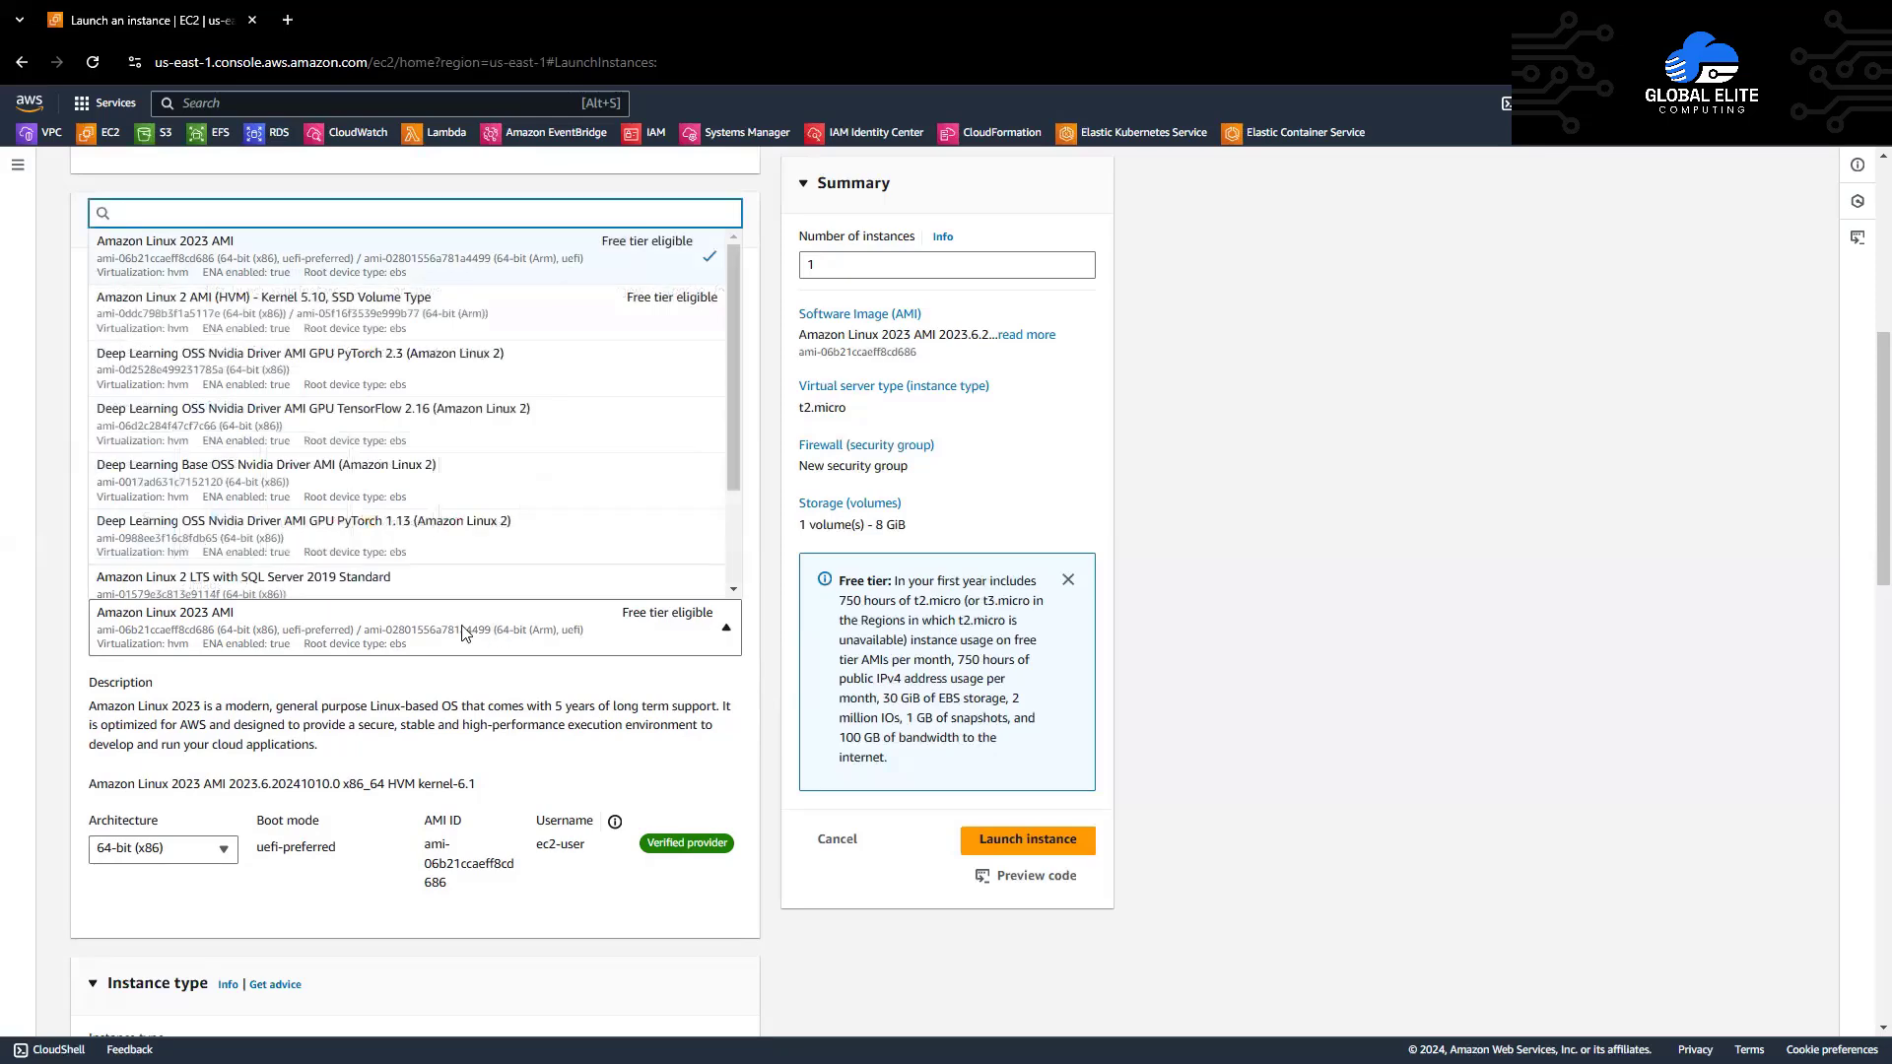
click(234, 314)
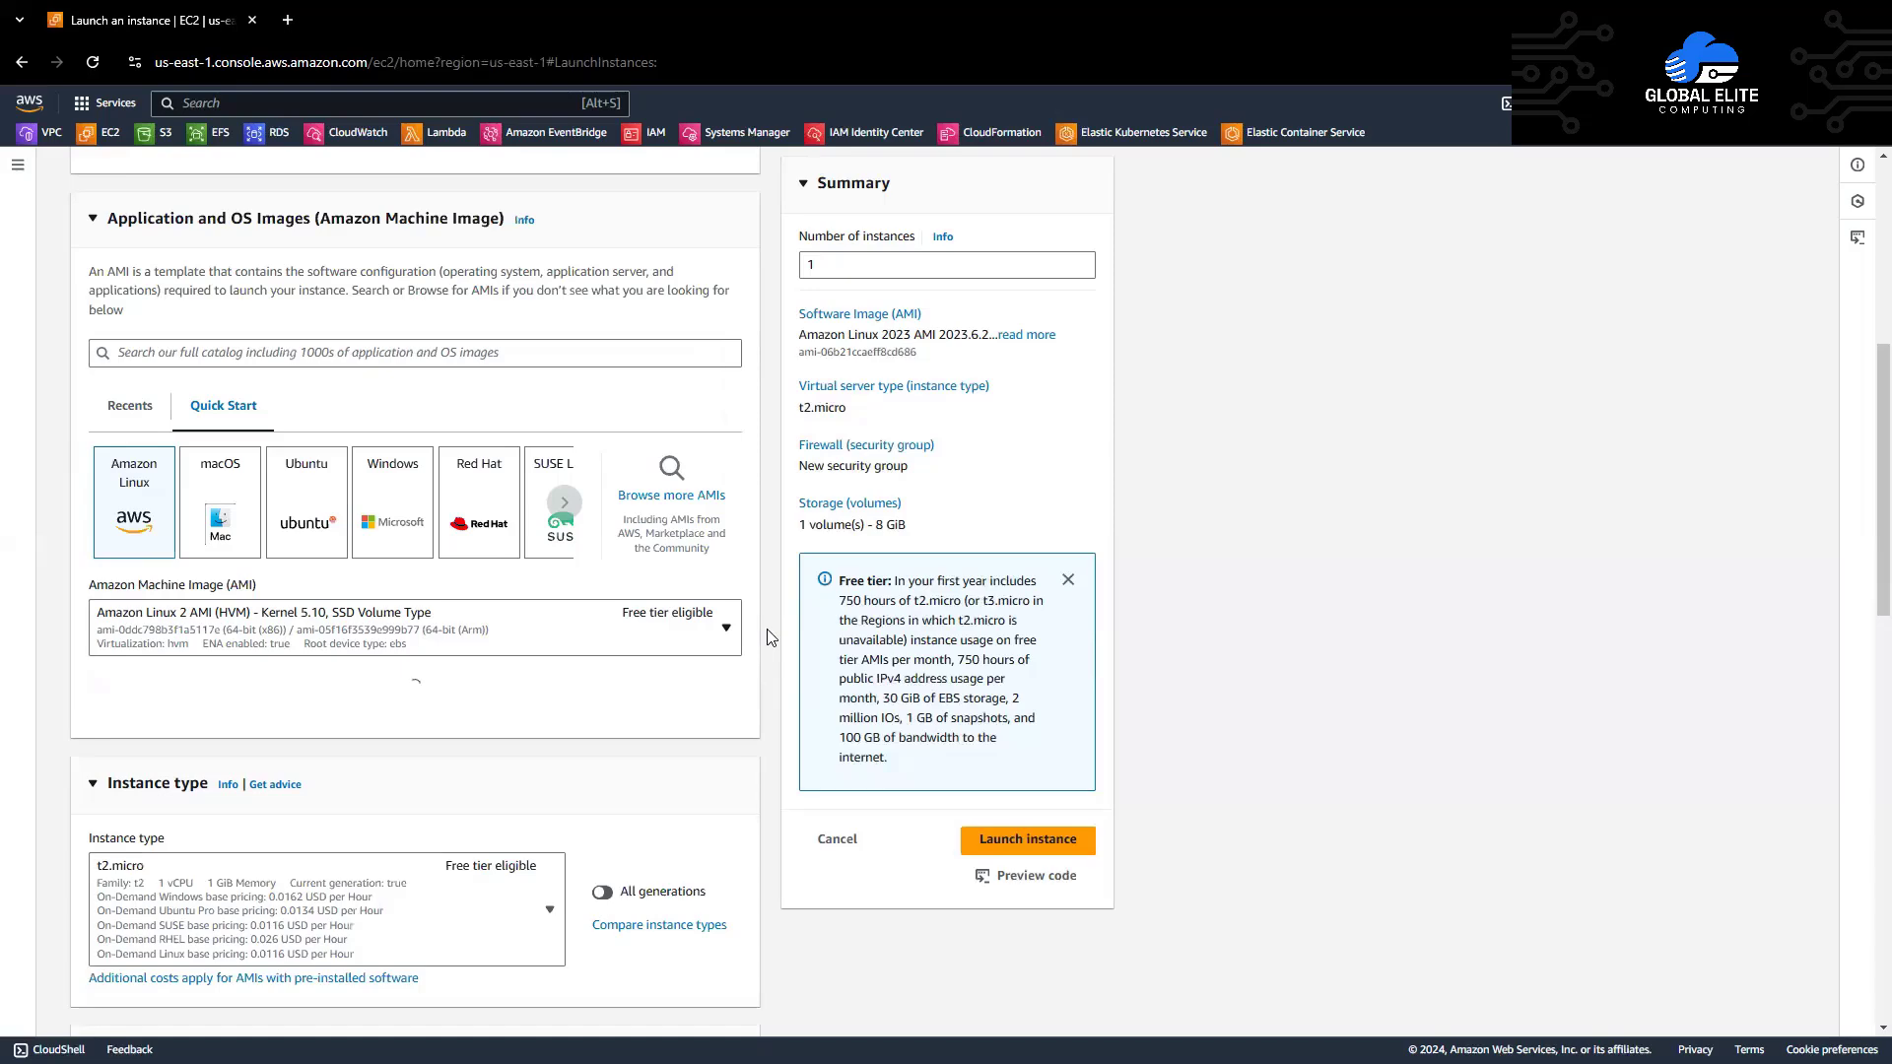
Step: Check the instance type list and keep t2.micro selected
scroll(771, 638, down, 2)
scroll(771, 638, down, 1)
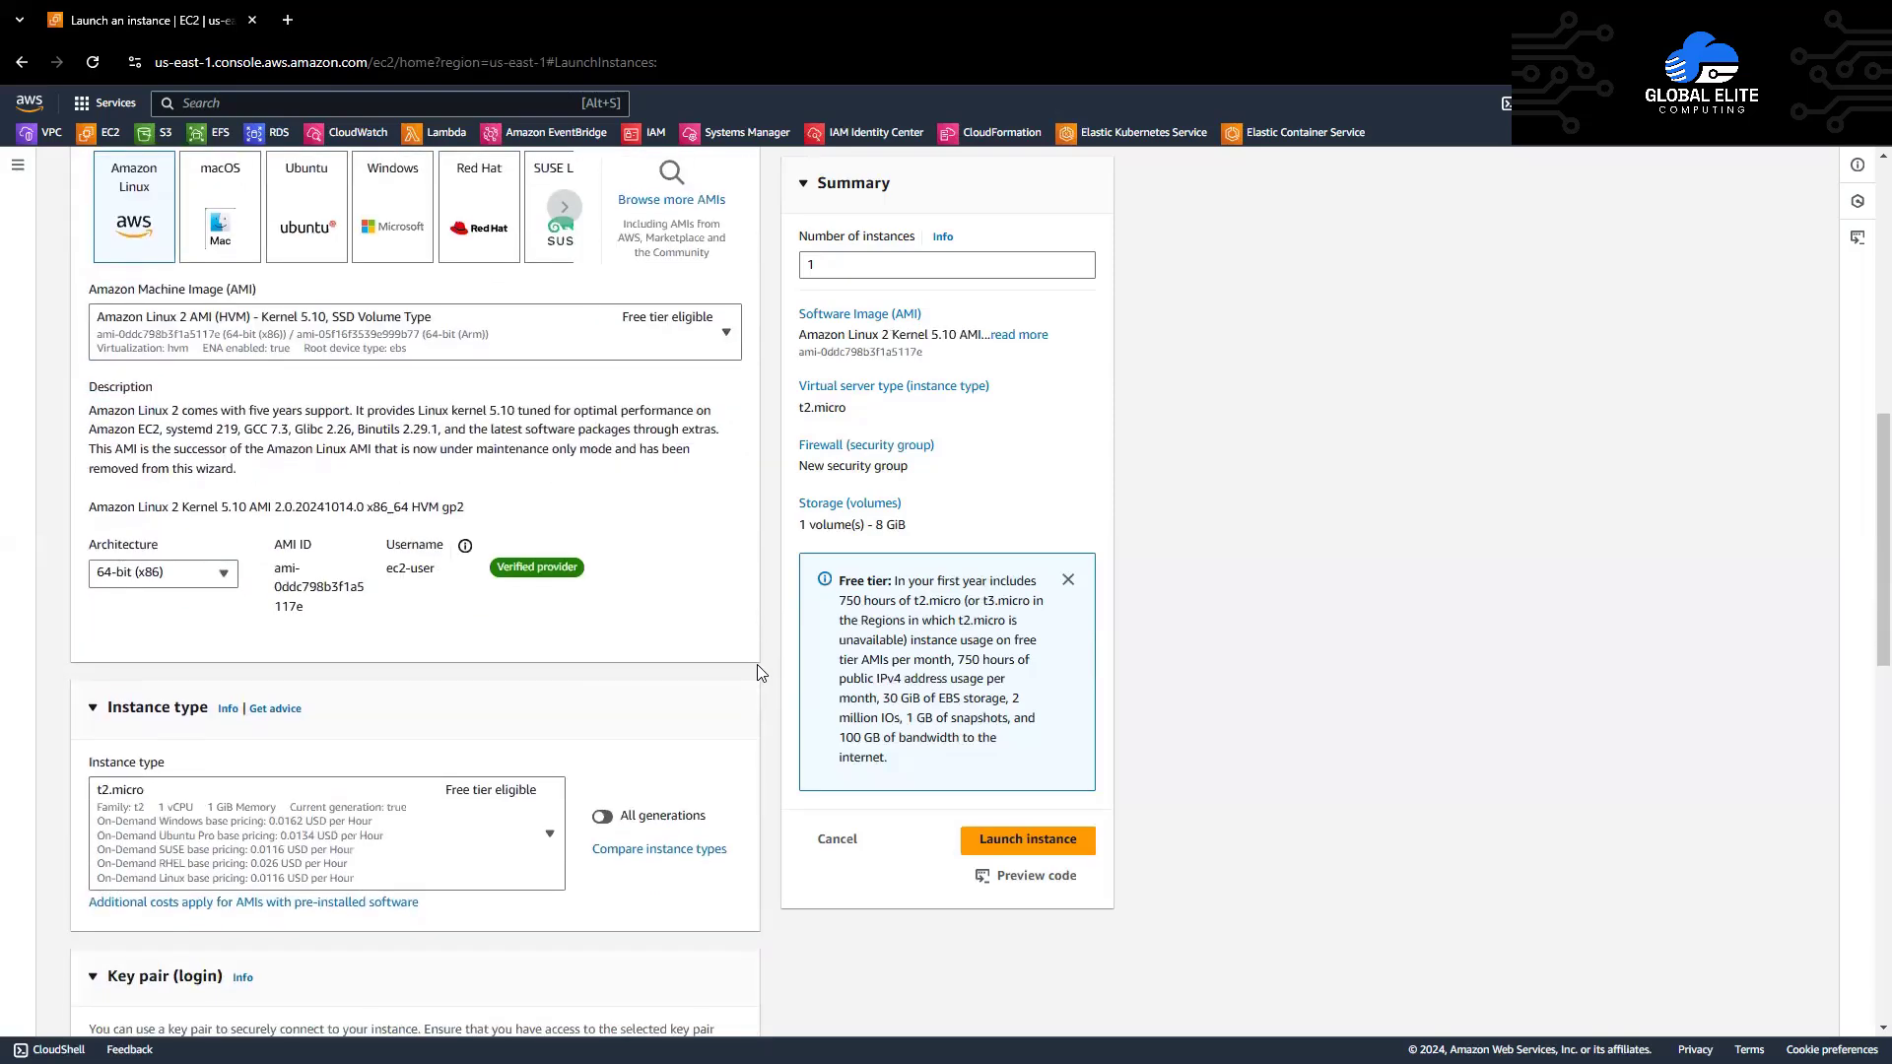
click(325, 837)
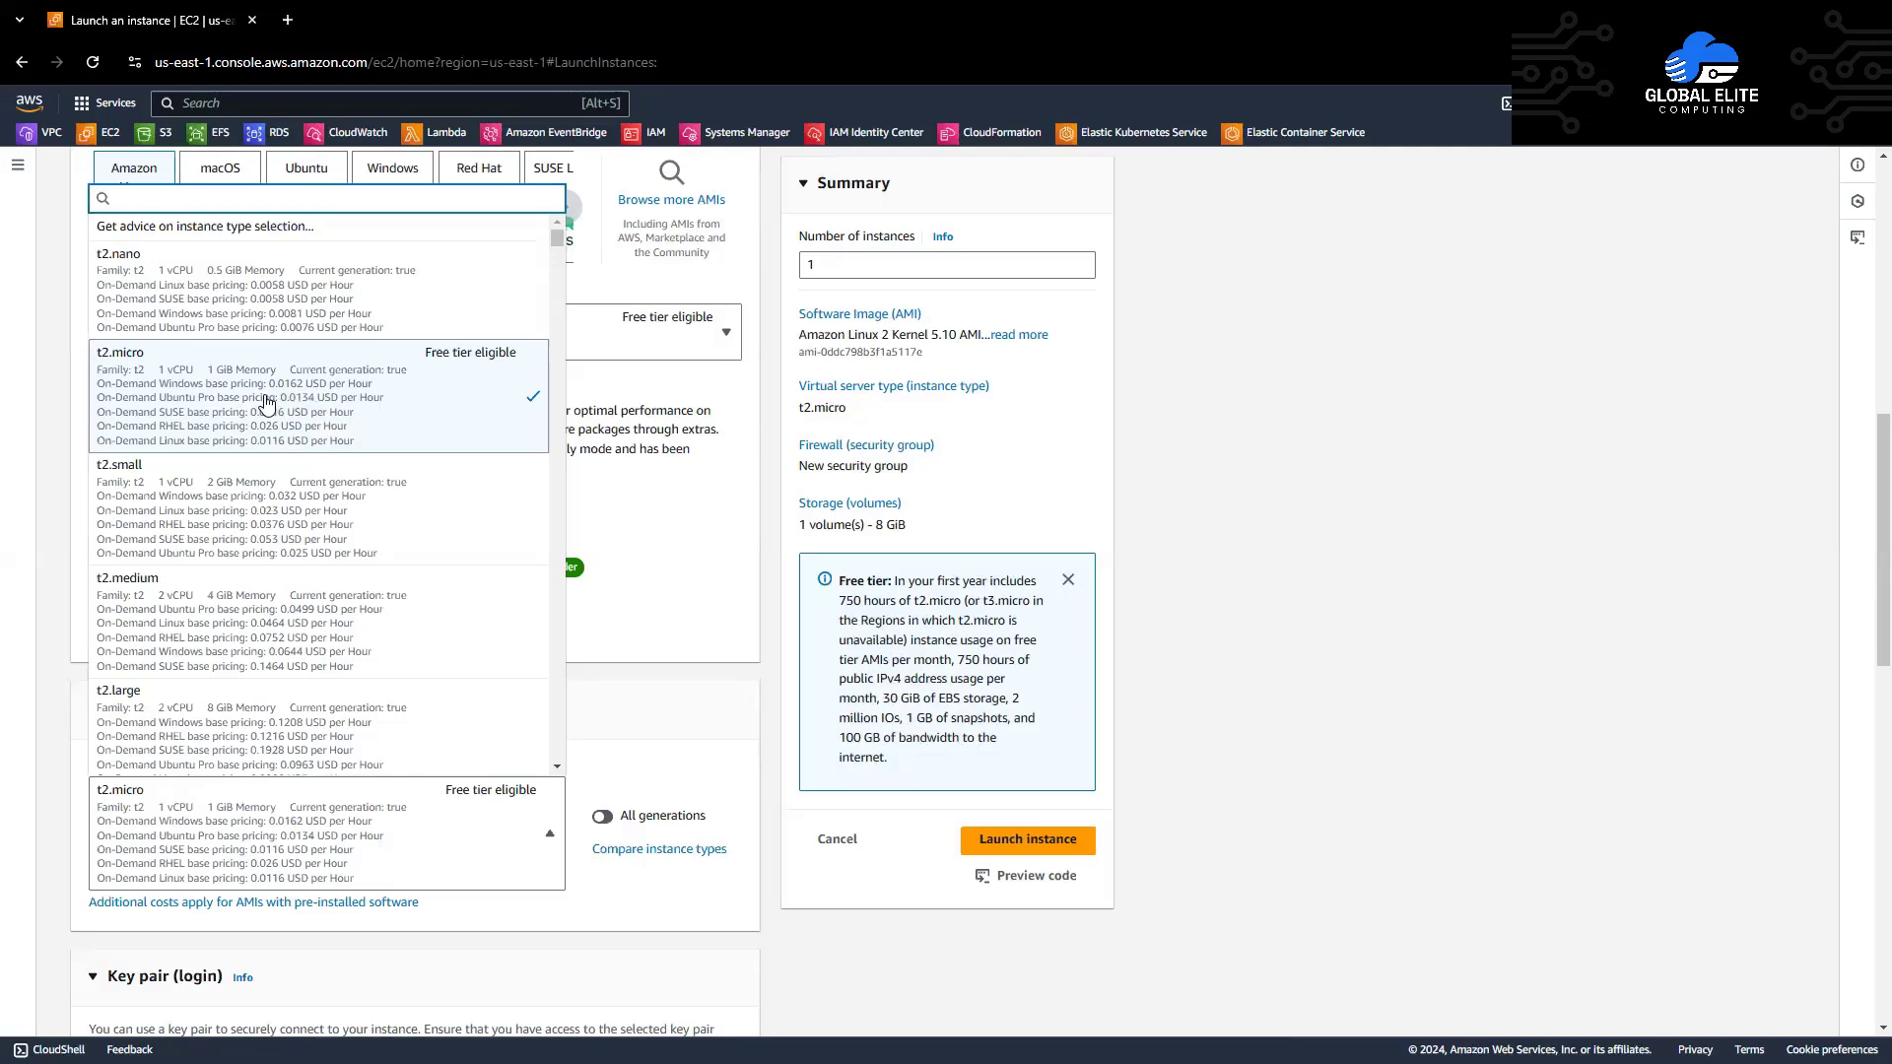
click(607, 631)
scroll(693, 642, down, 6)
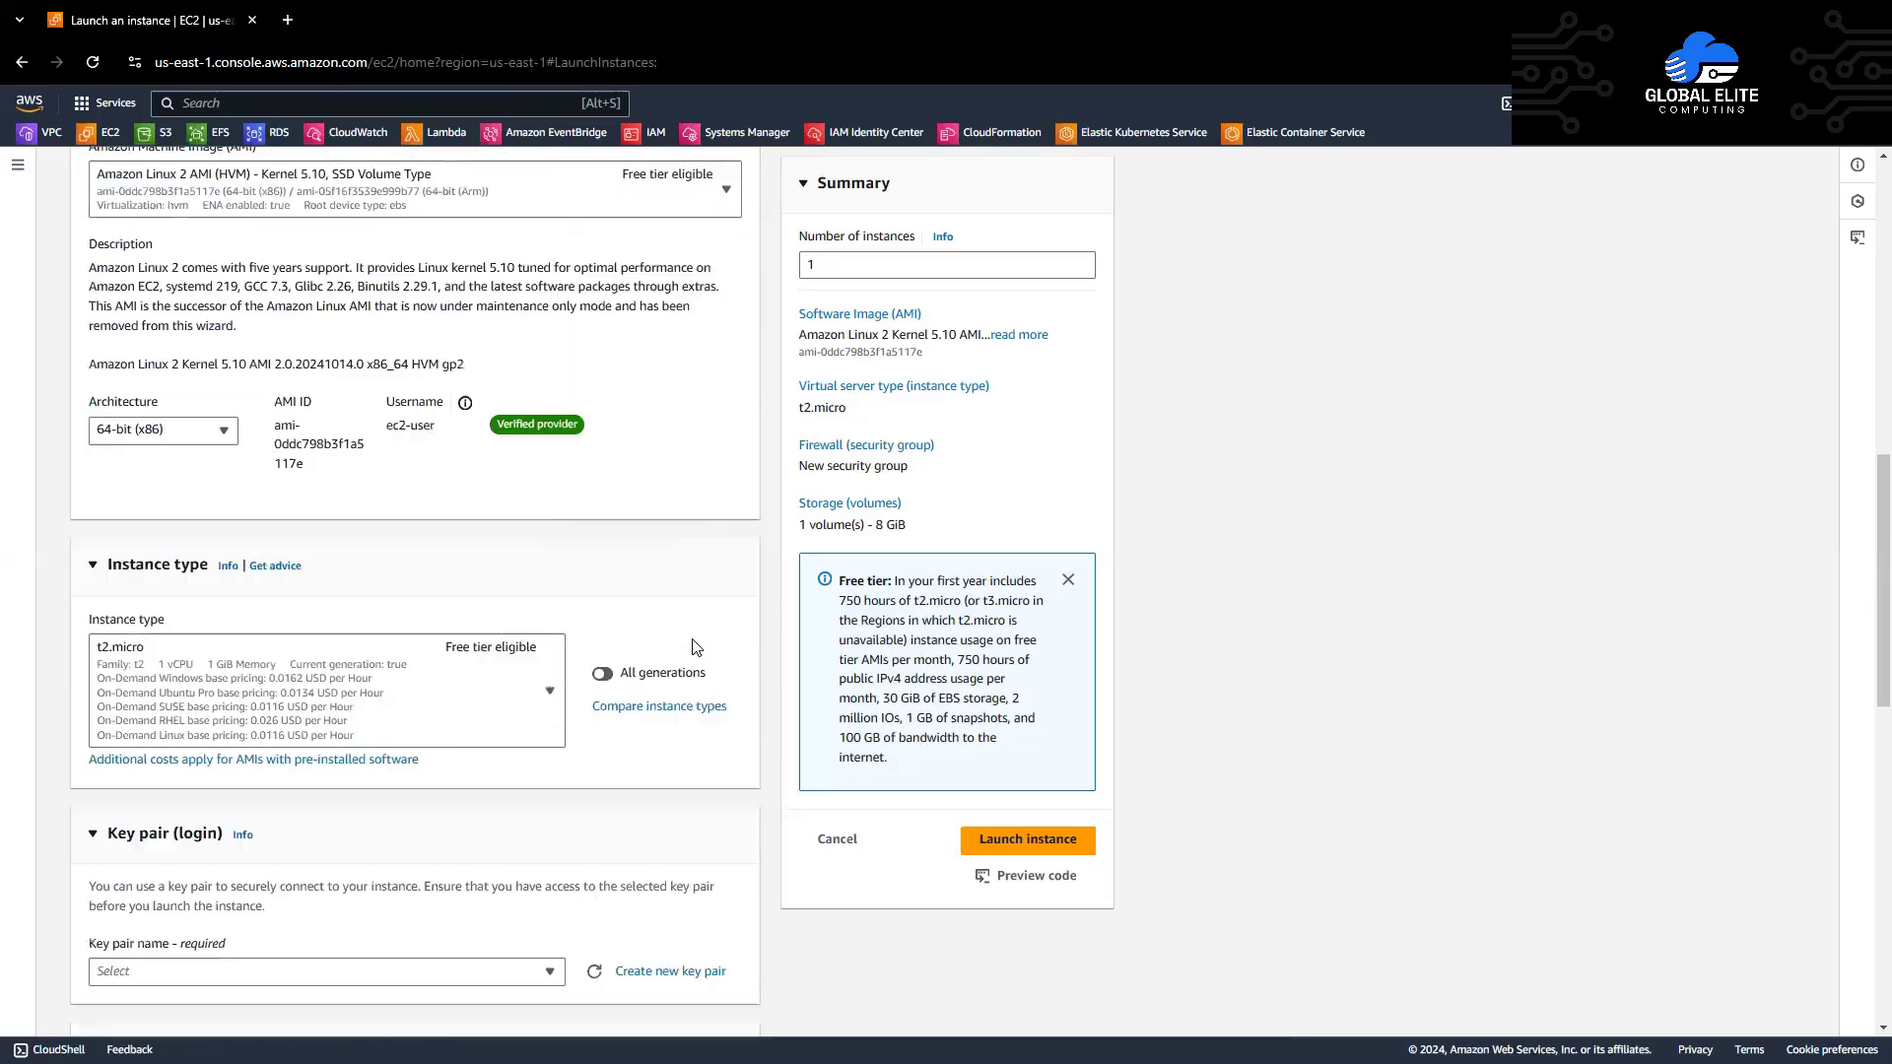
scroll(771, 643, down, 1)
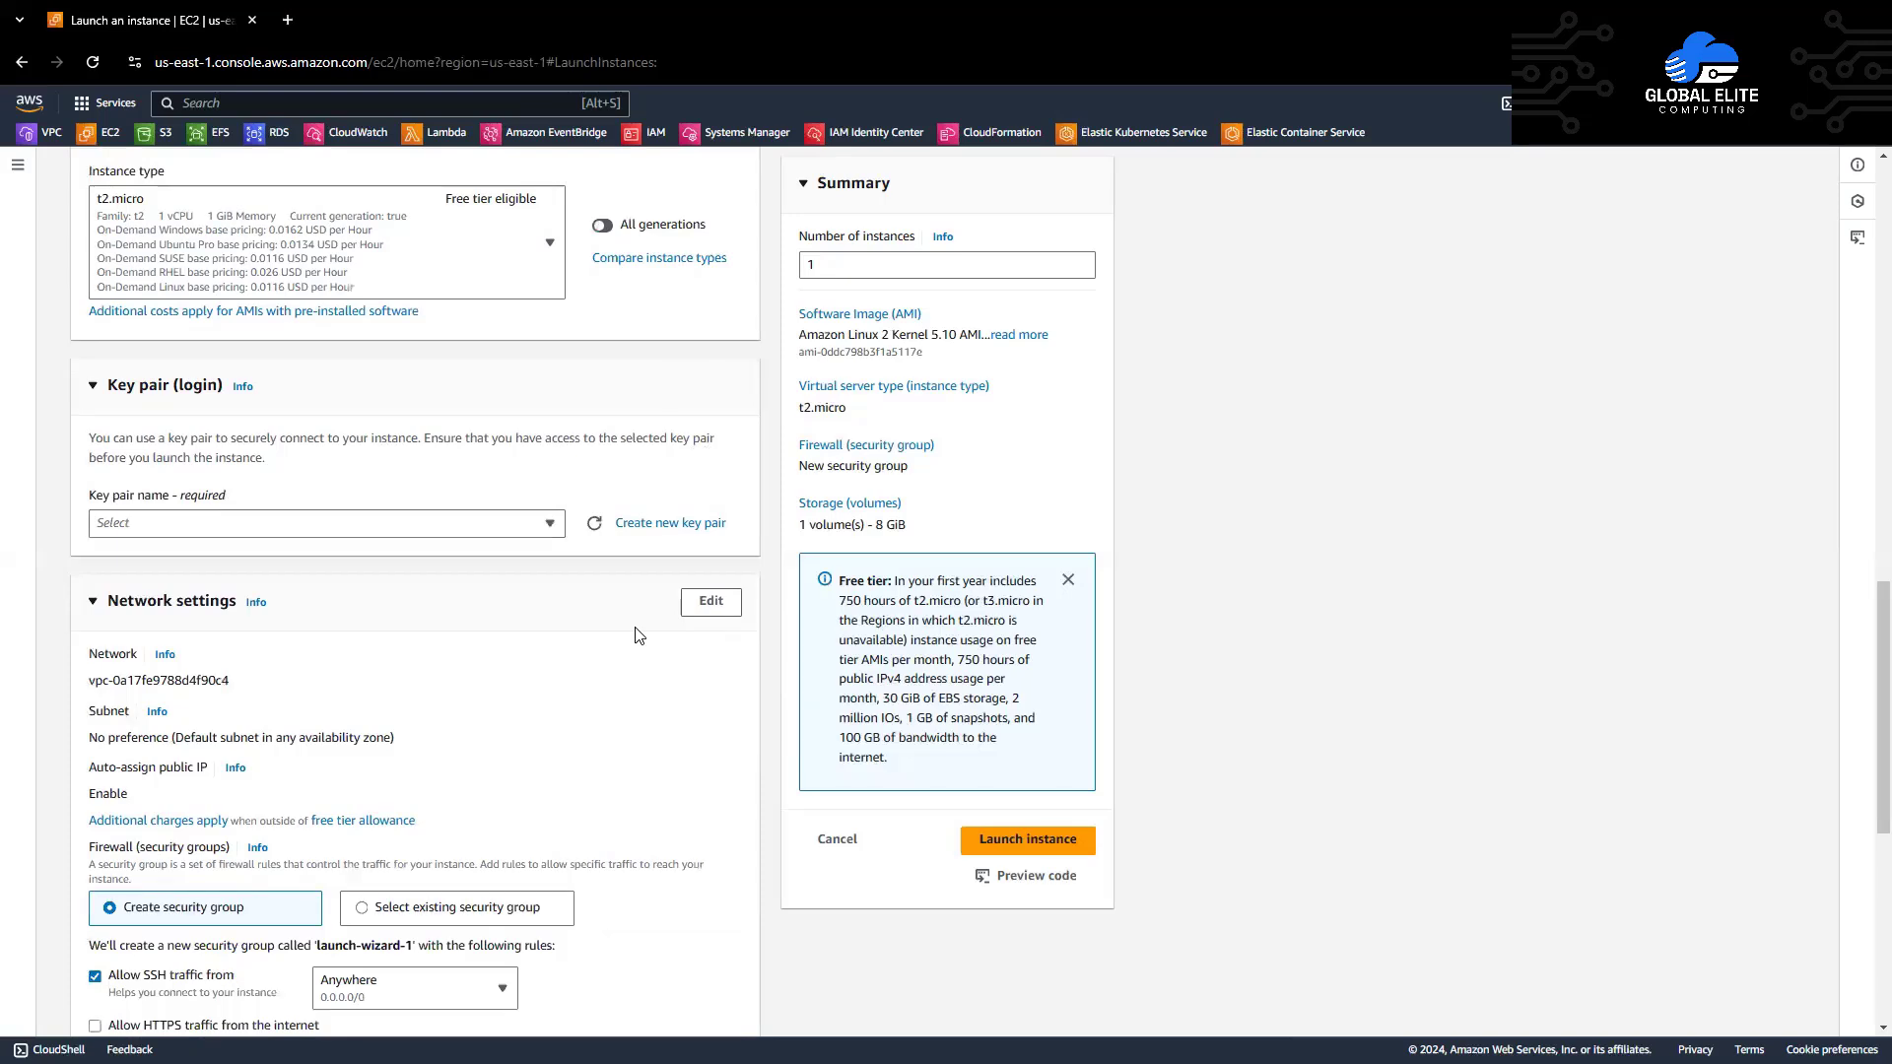
Step: Create the RSA .pem key pair demo-key-pair and download its private key
click(653, 523)
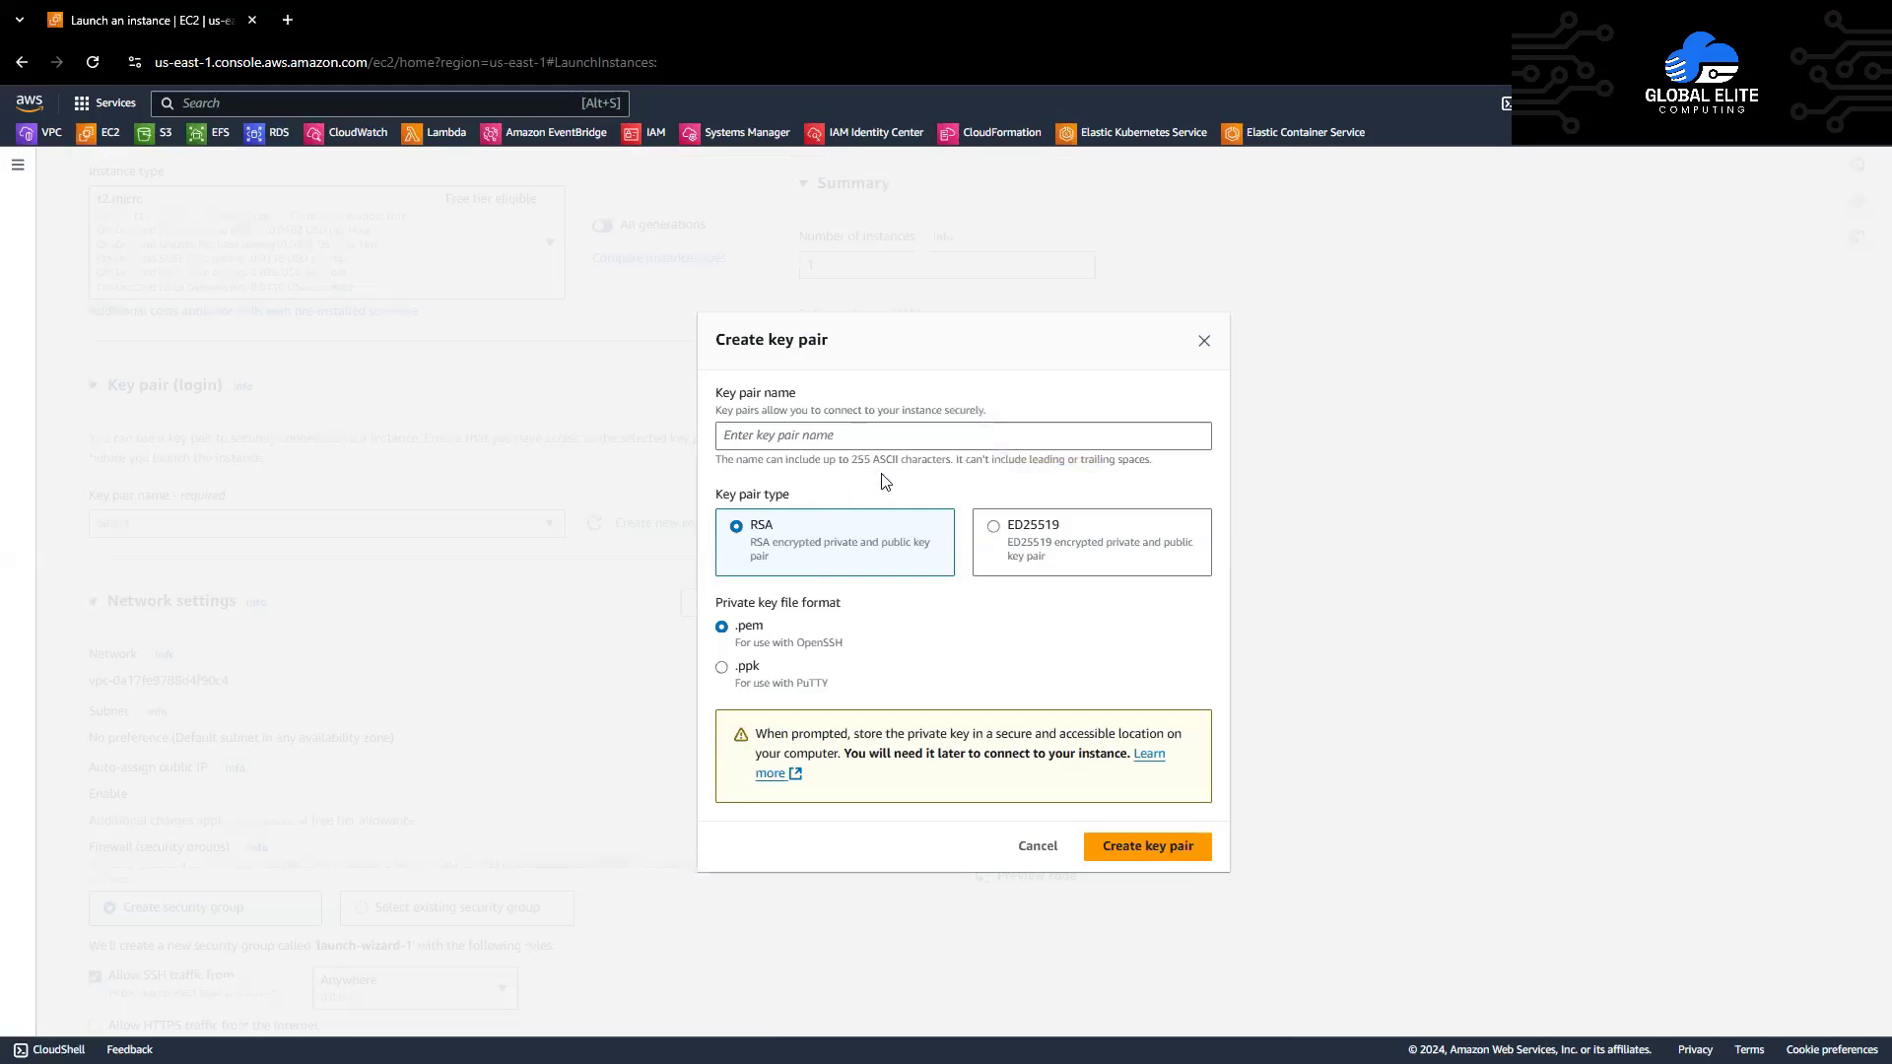
click(889, 436)
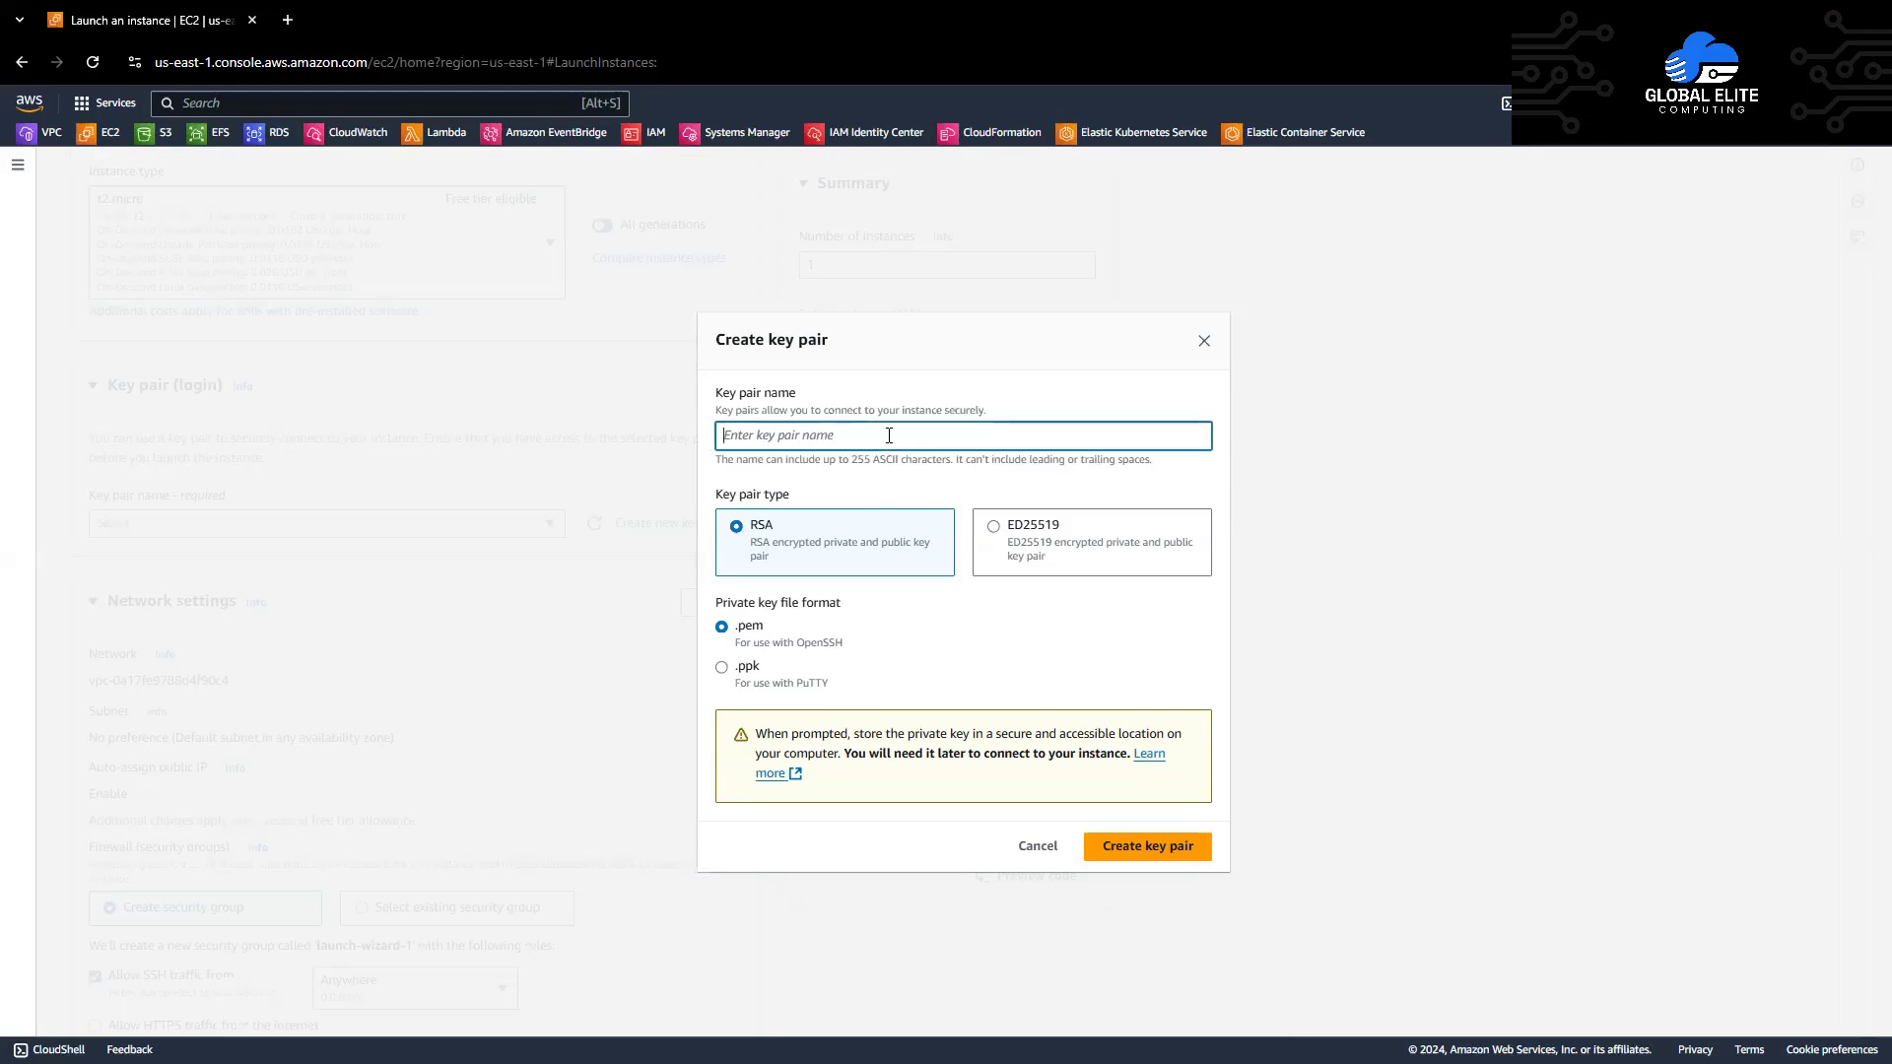
text(demo-key-pair)
click(1137, 849)
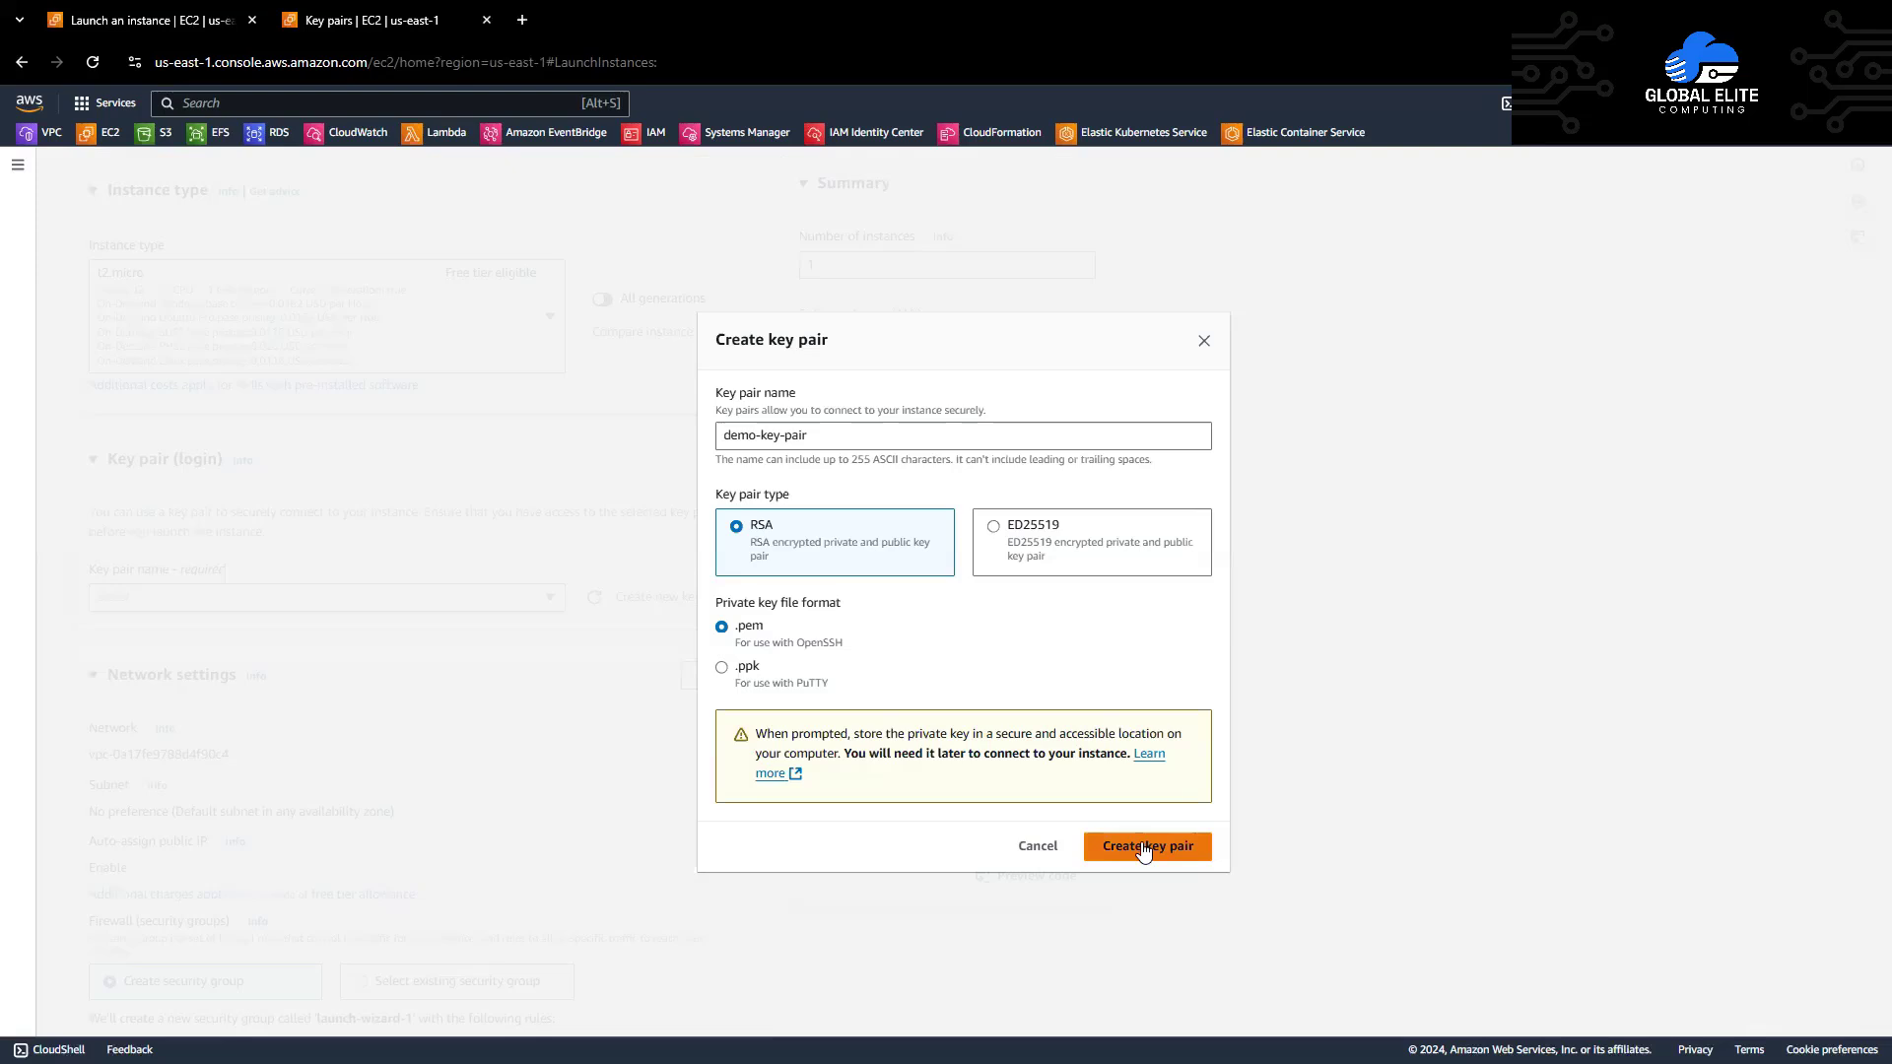
click(1143, 847)
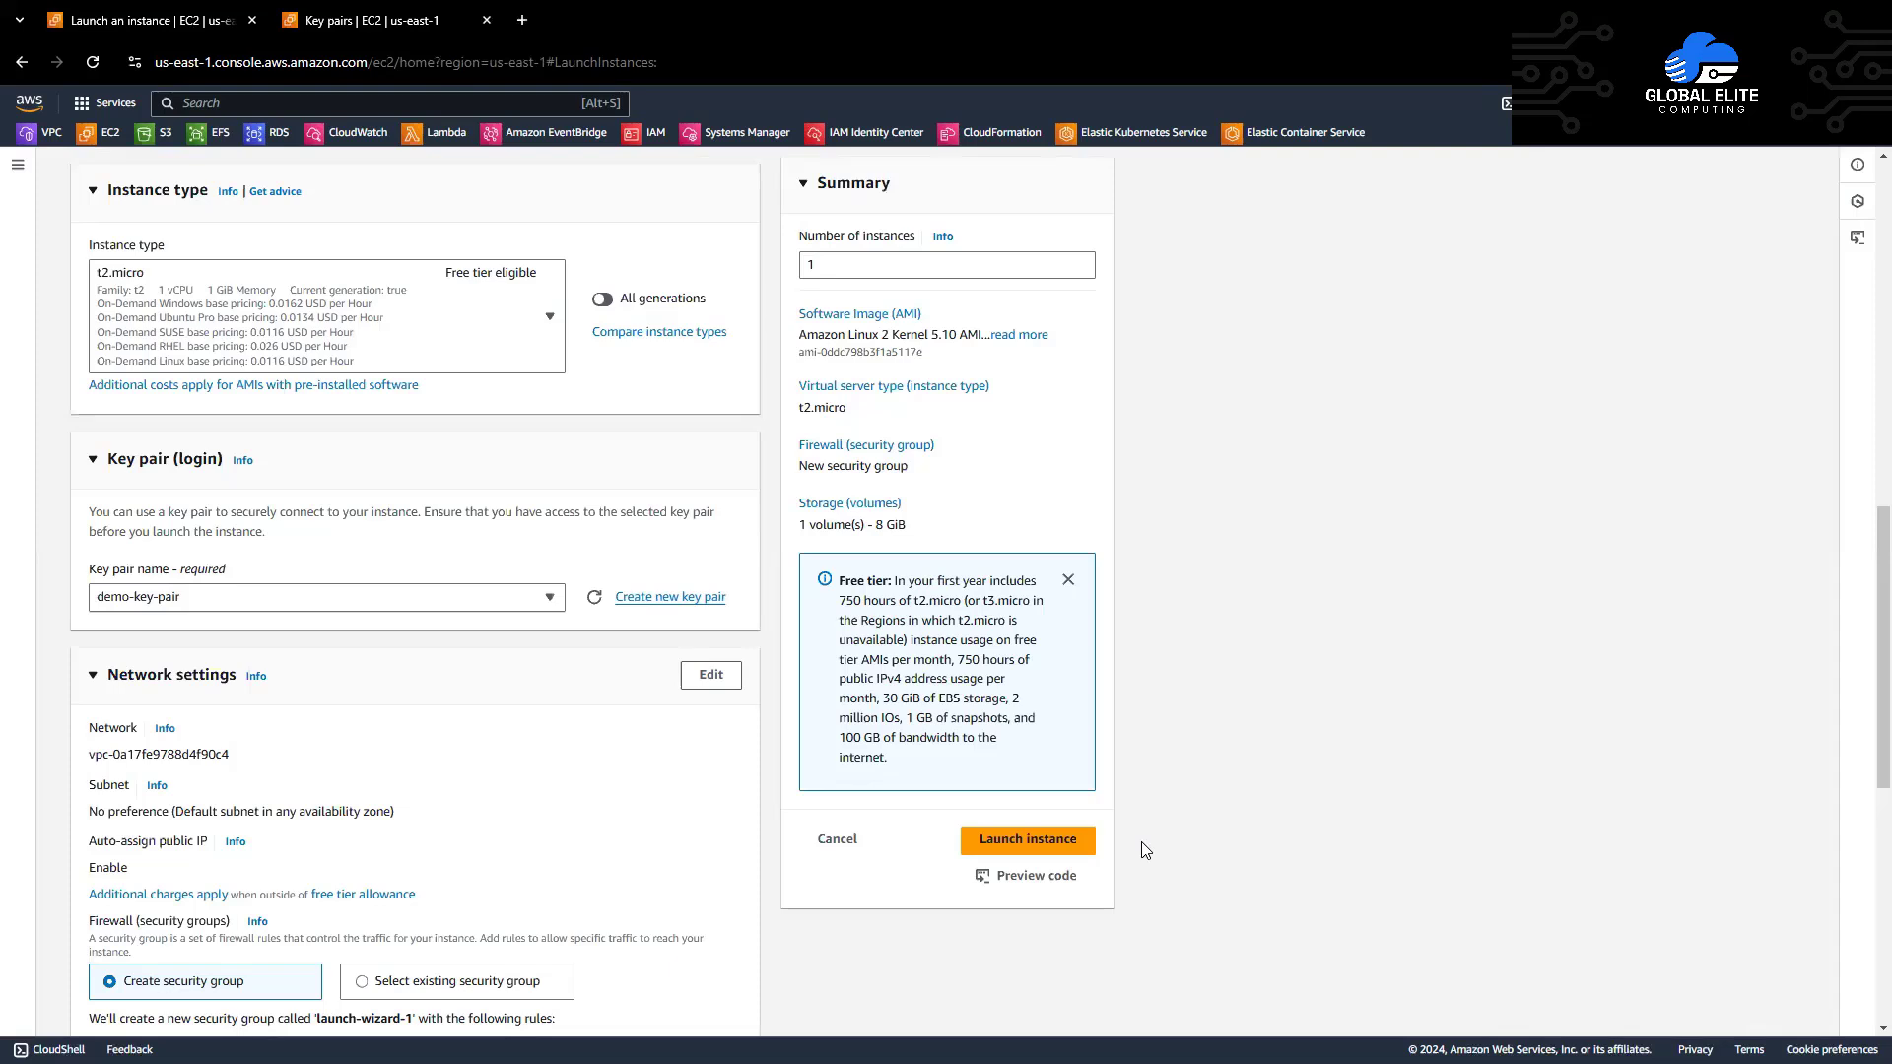
scroll(771, 760, down, 4)
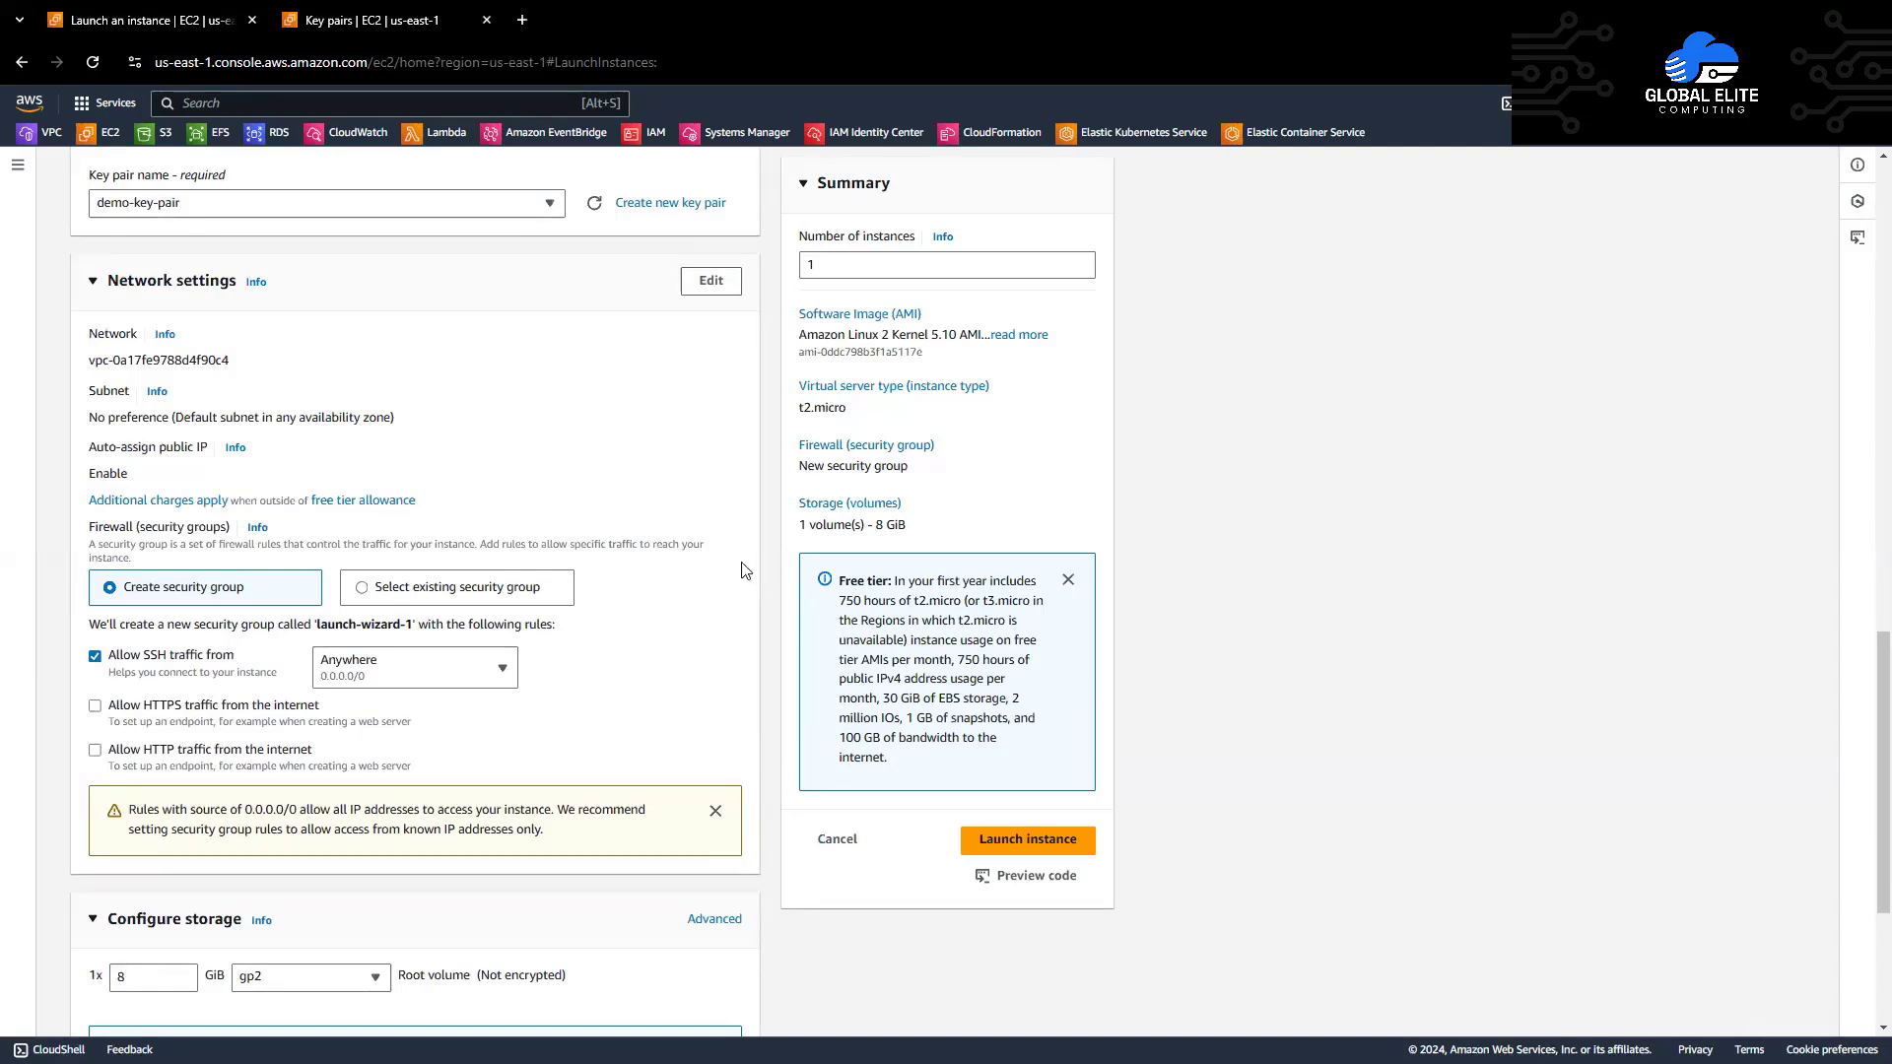
Step: Edit network settings to use subnet subnet-05d50161070edfa03 in us-east-1a
click(710, 281)
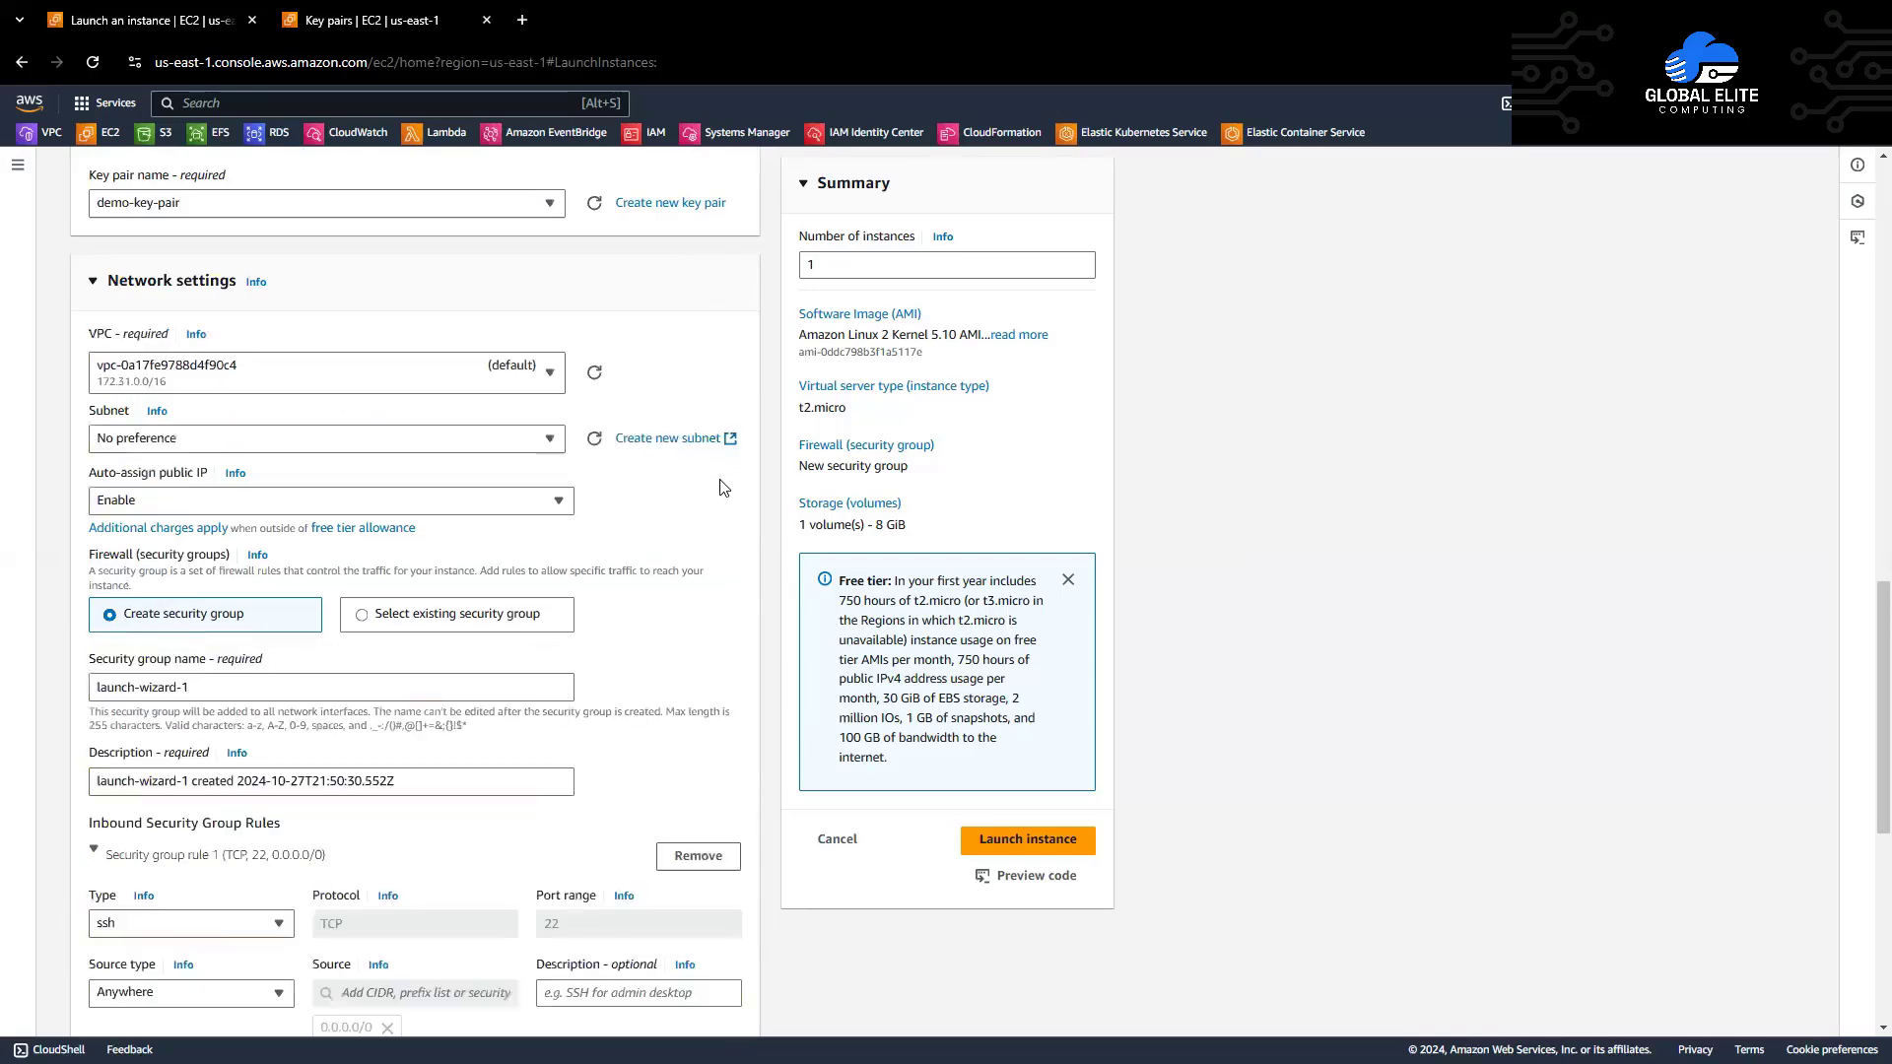
scroll(724, 488, down, 1)
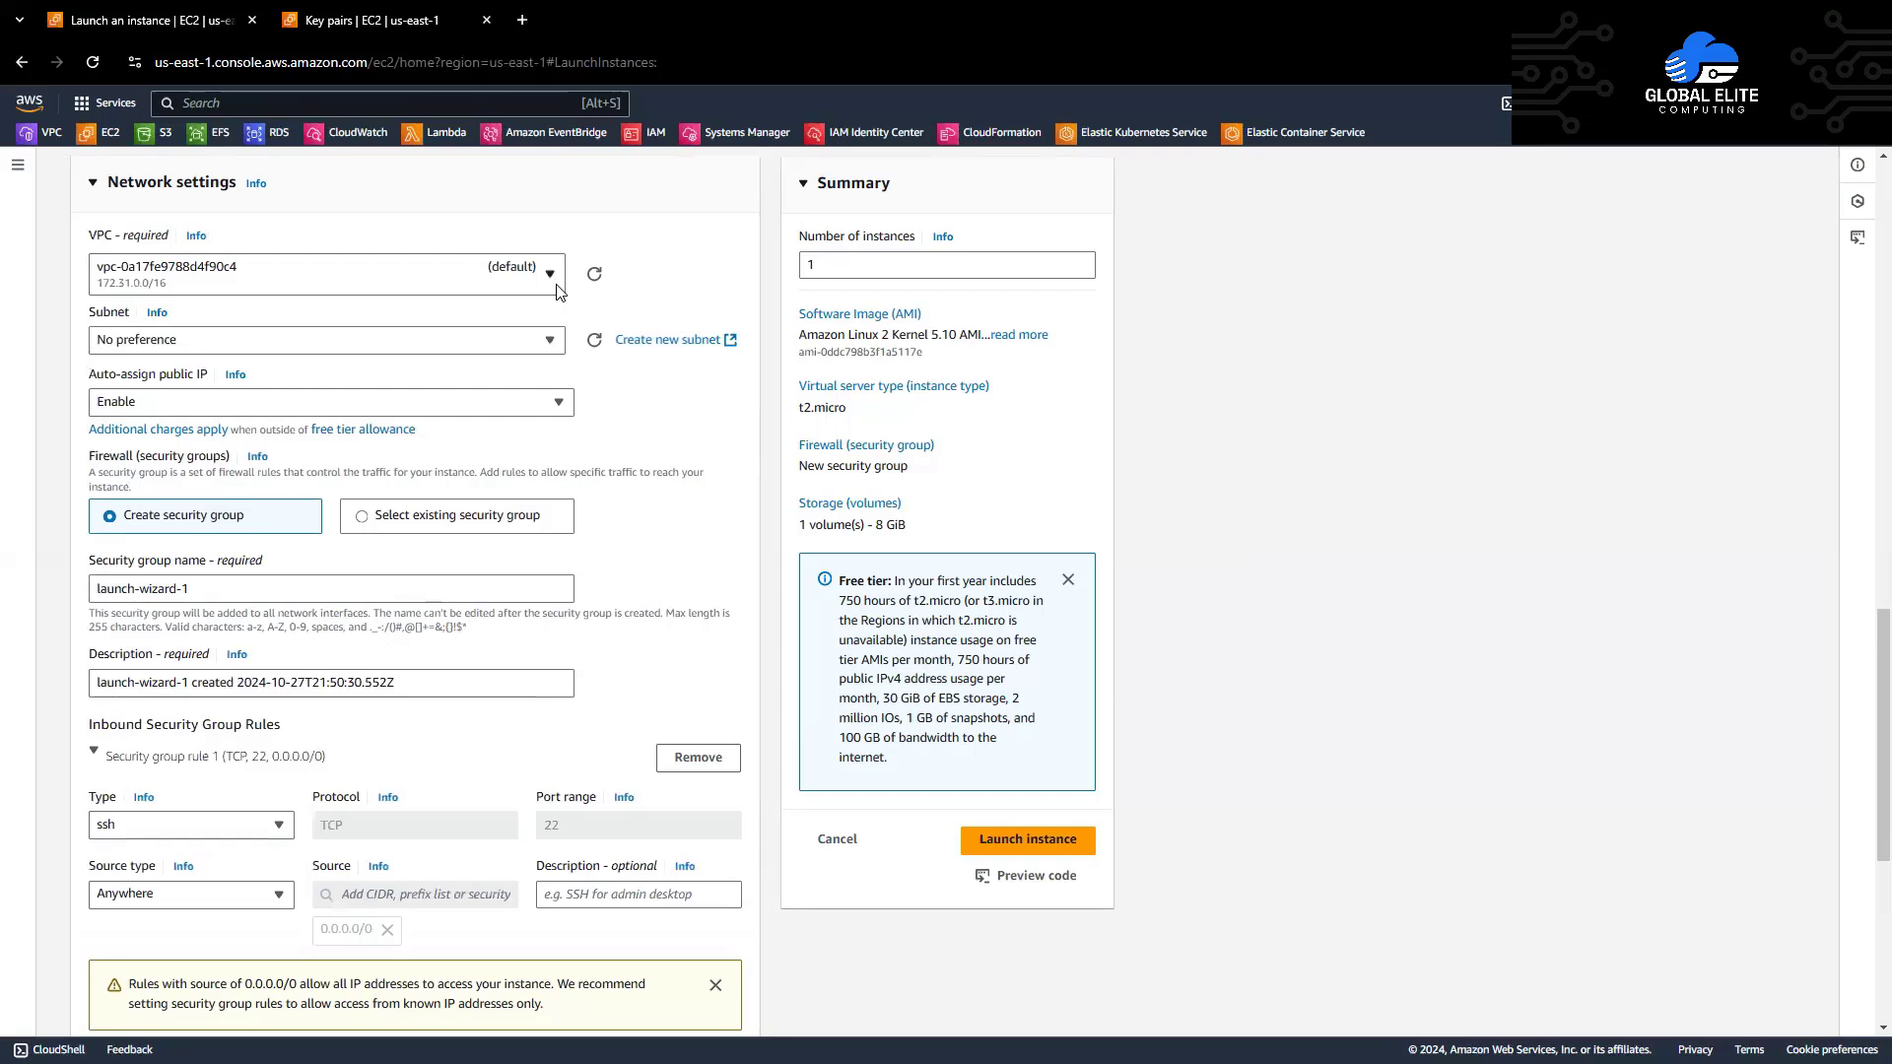
click(552, 341)
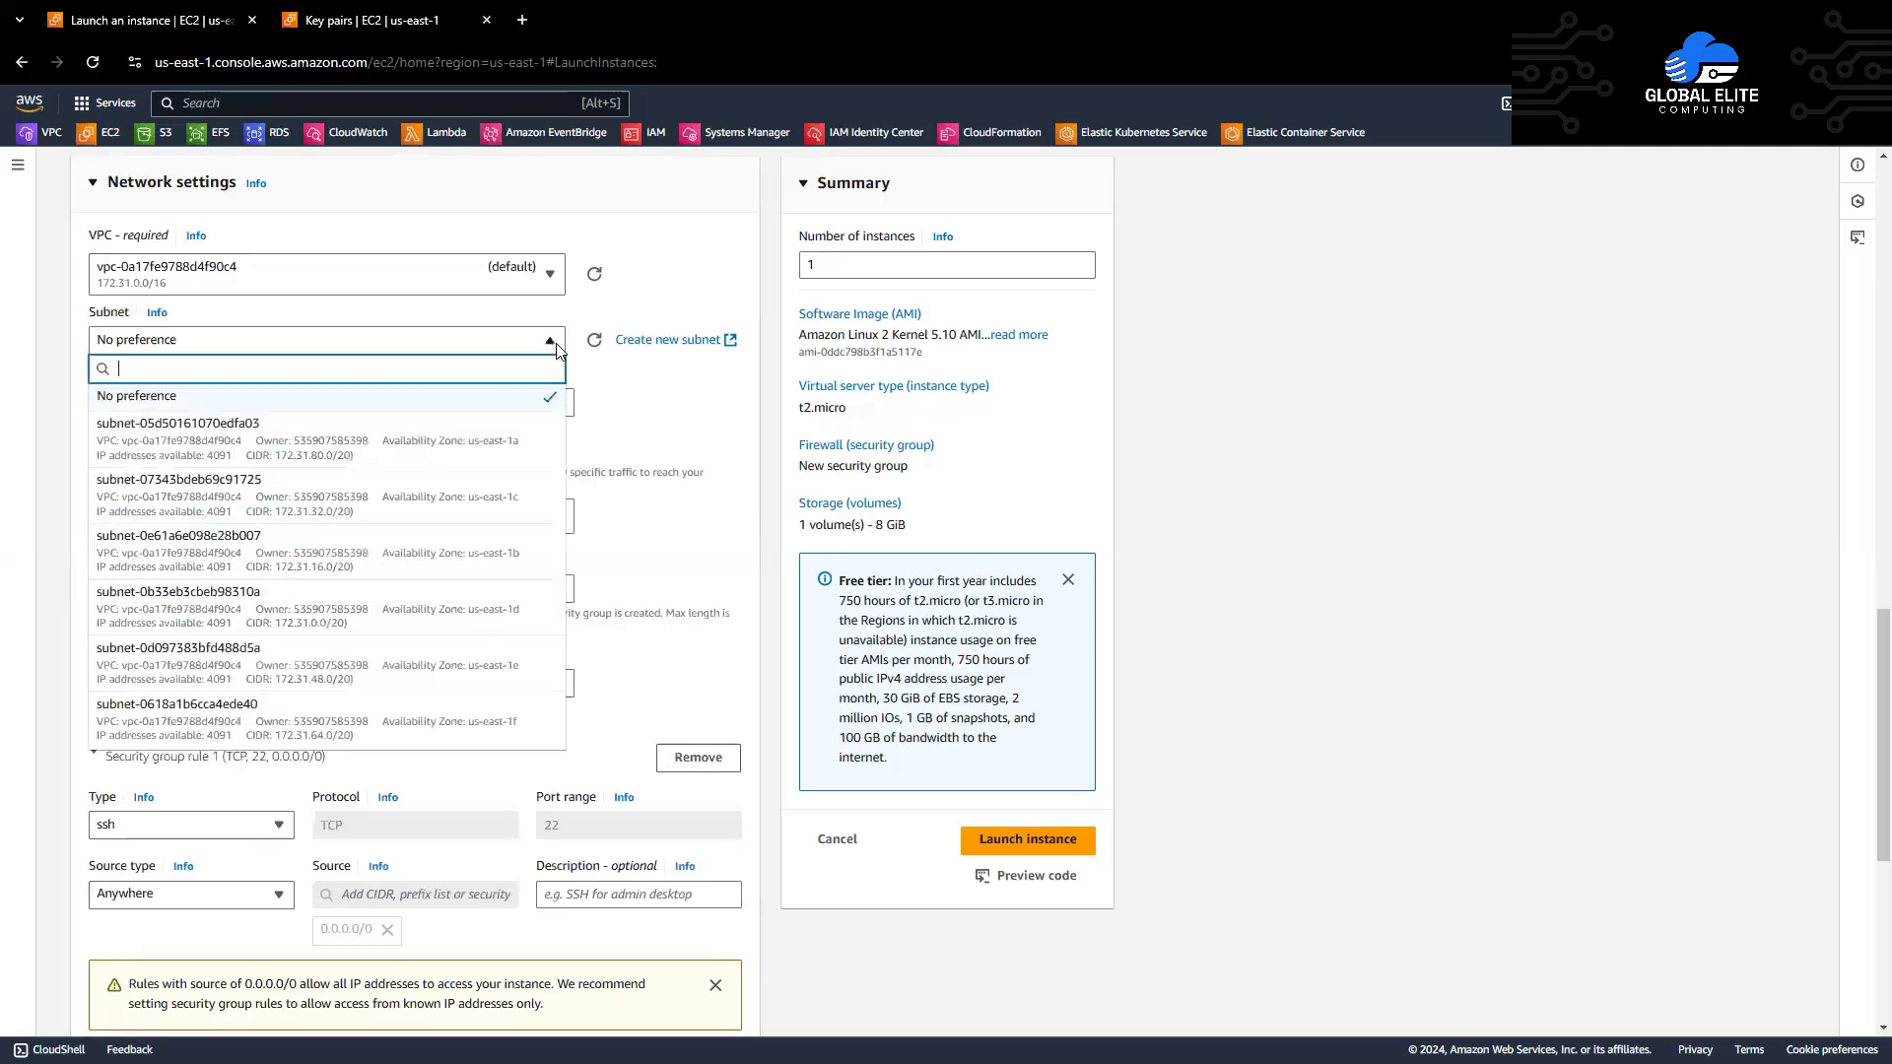
click(529, 445)
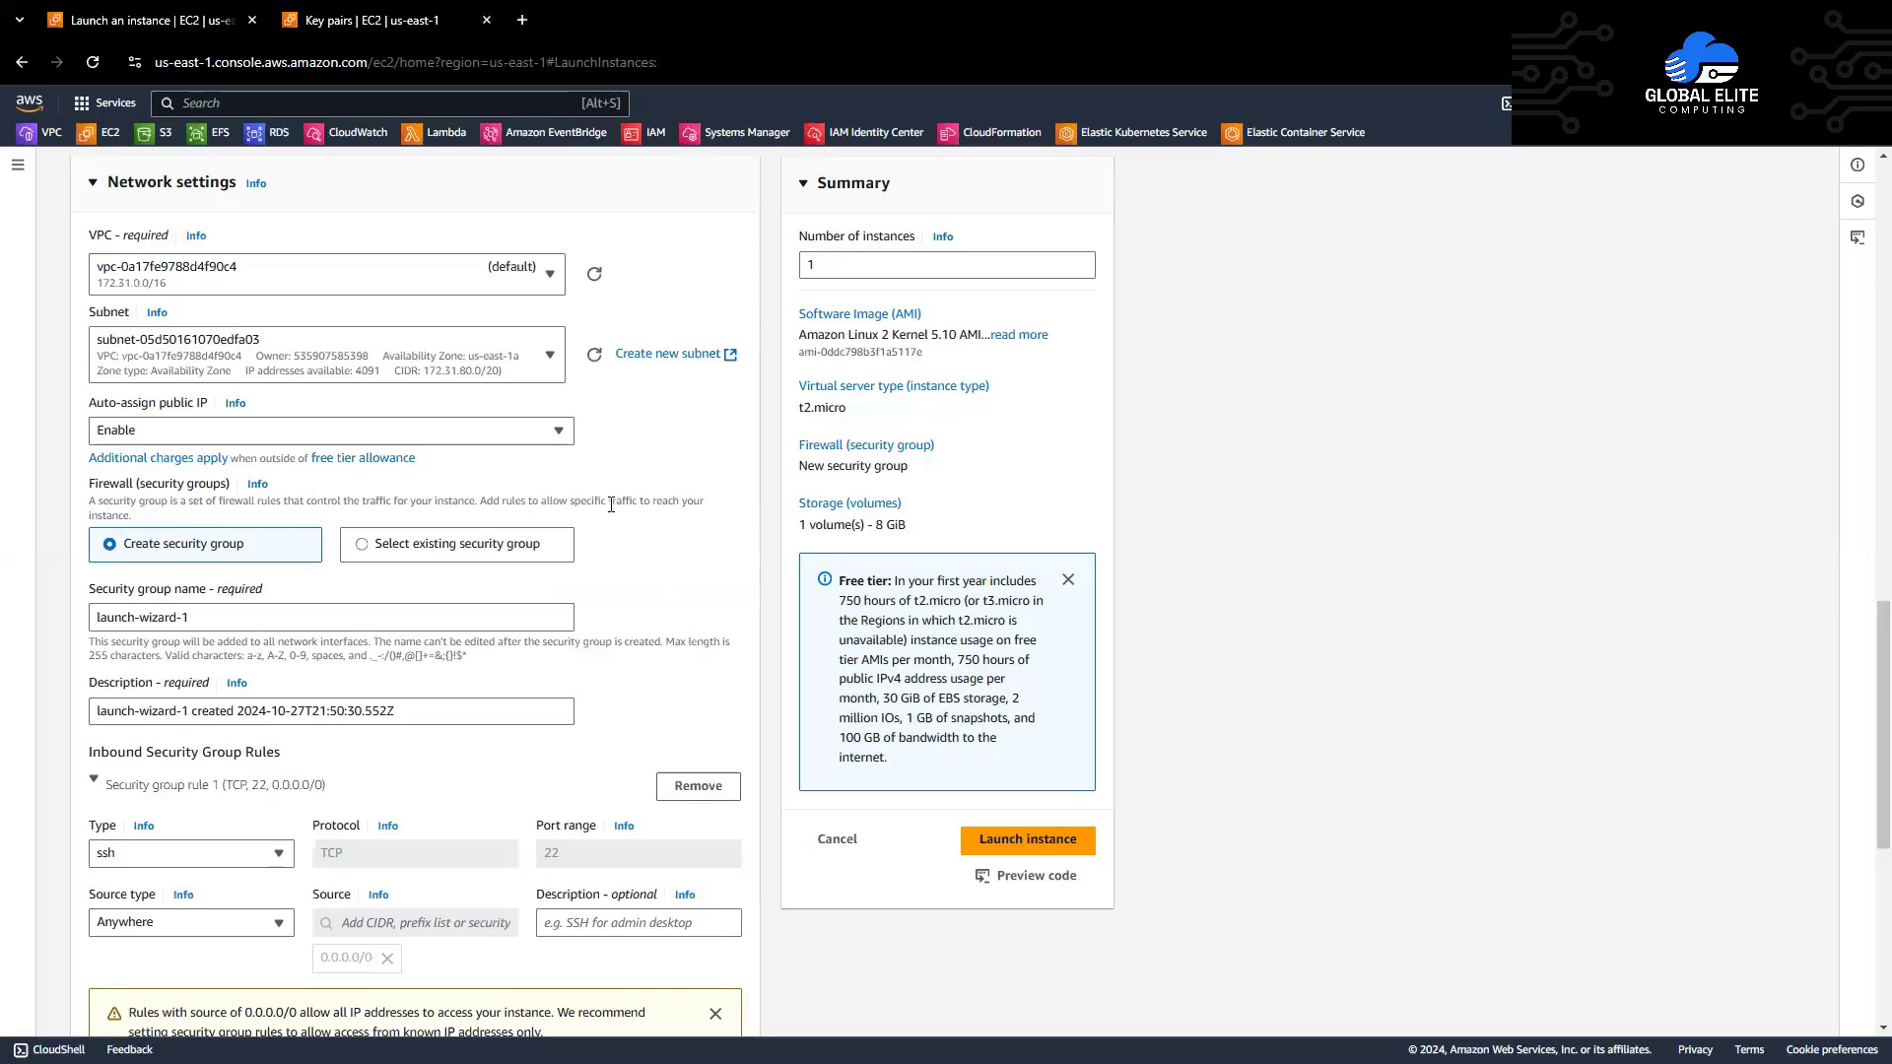
scroll(612, 502, down, 1)
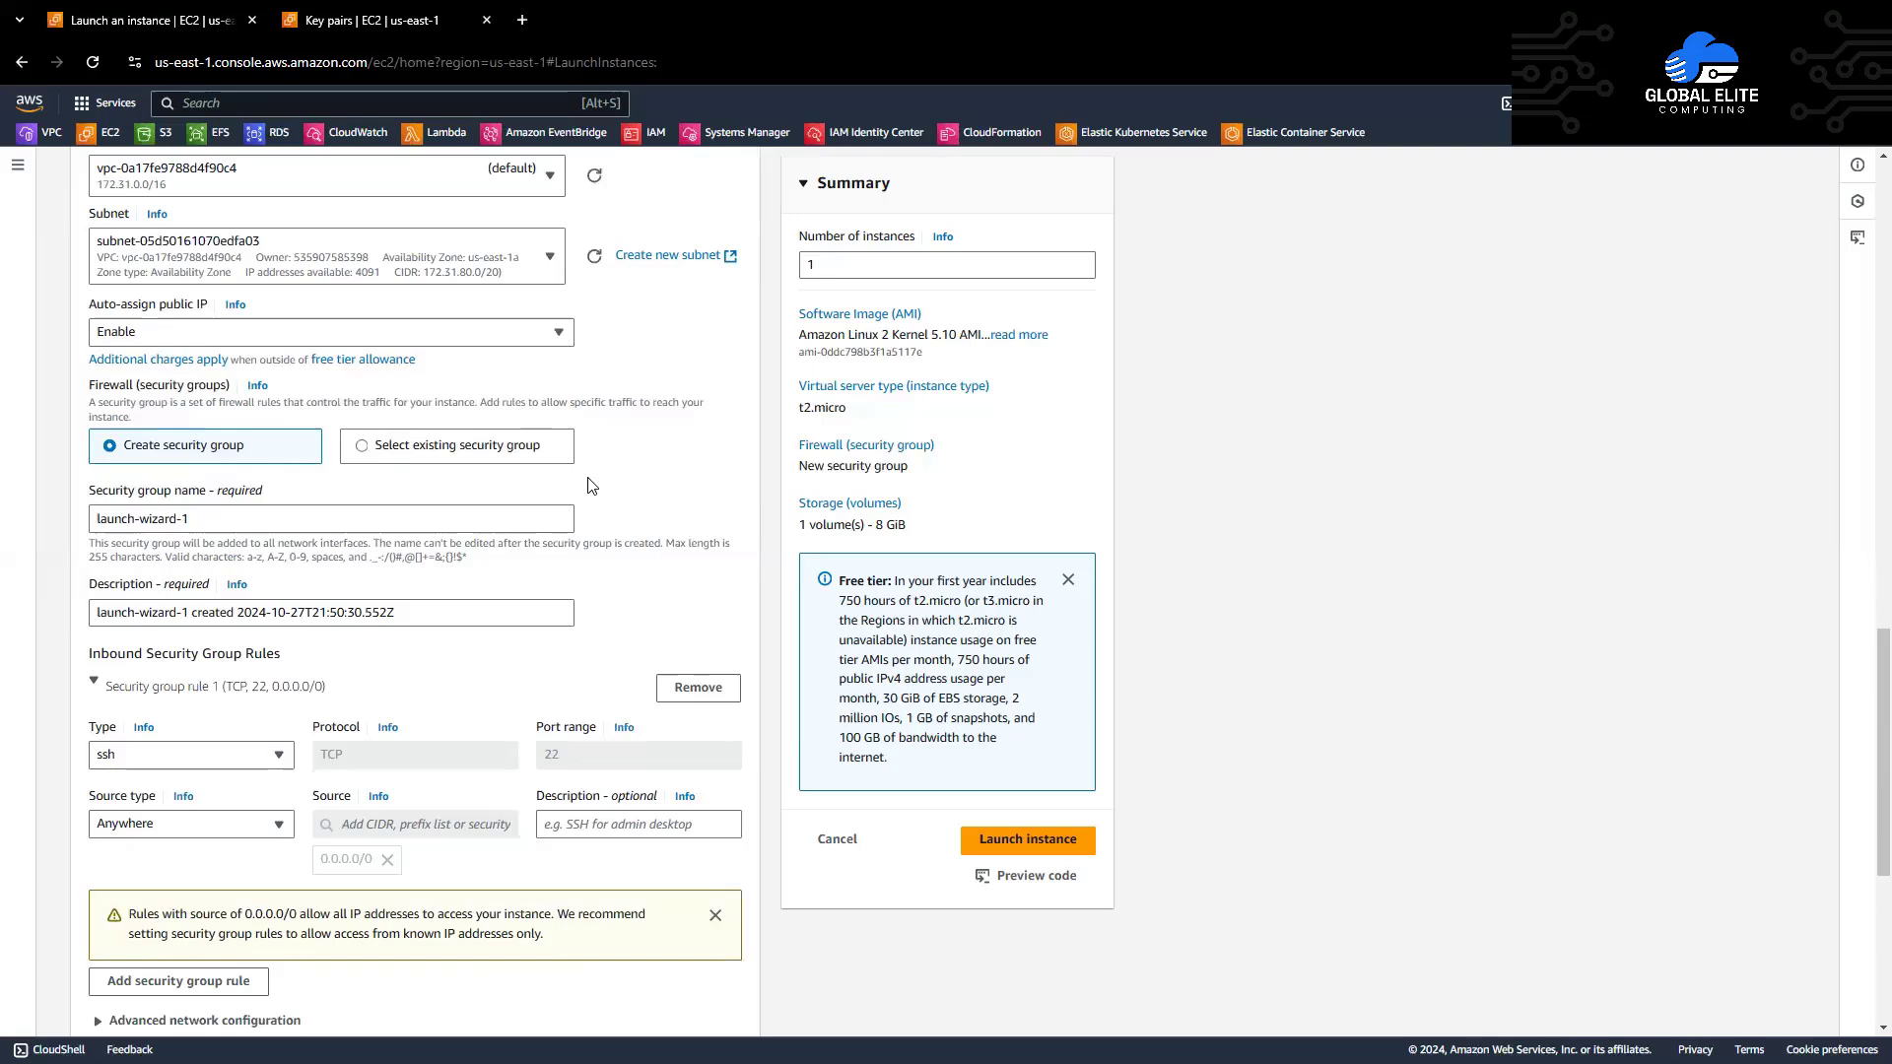
scroll(592, 486, down, 1)
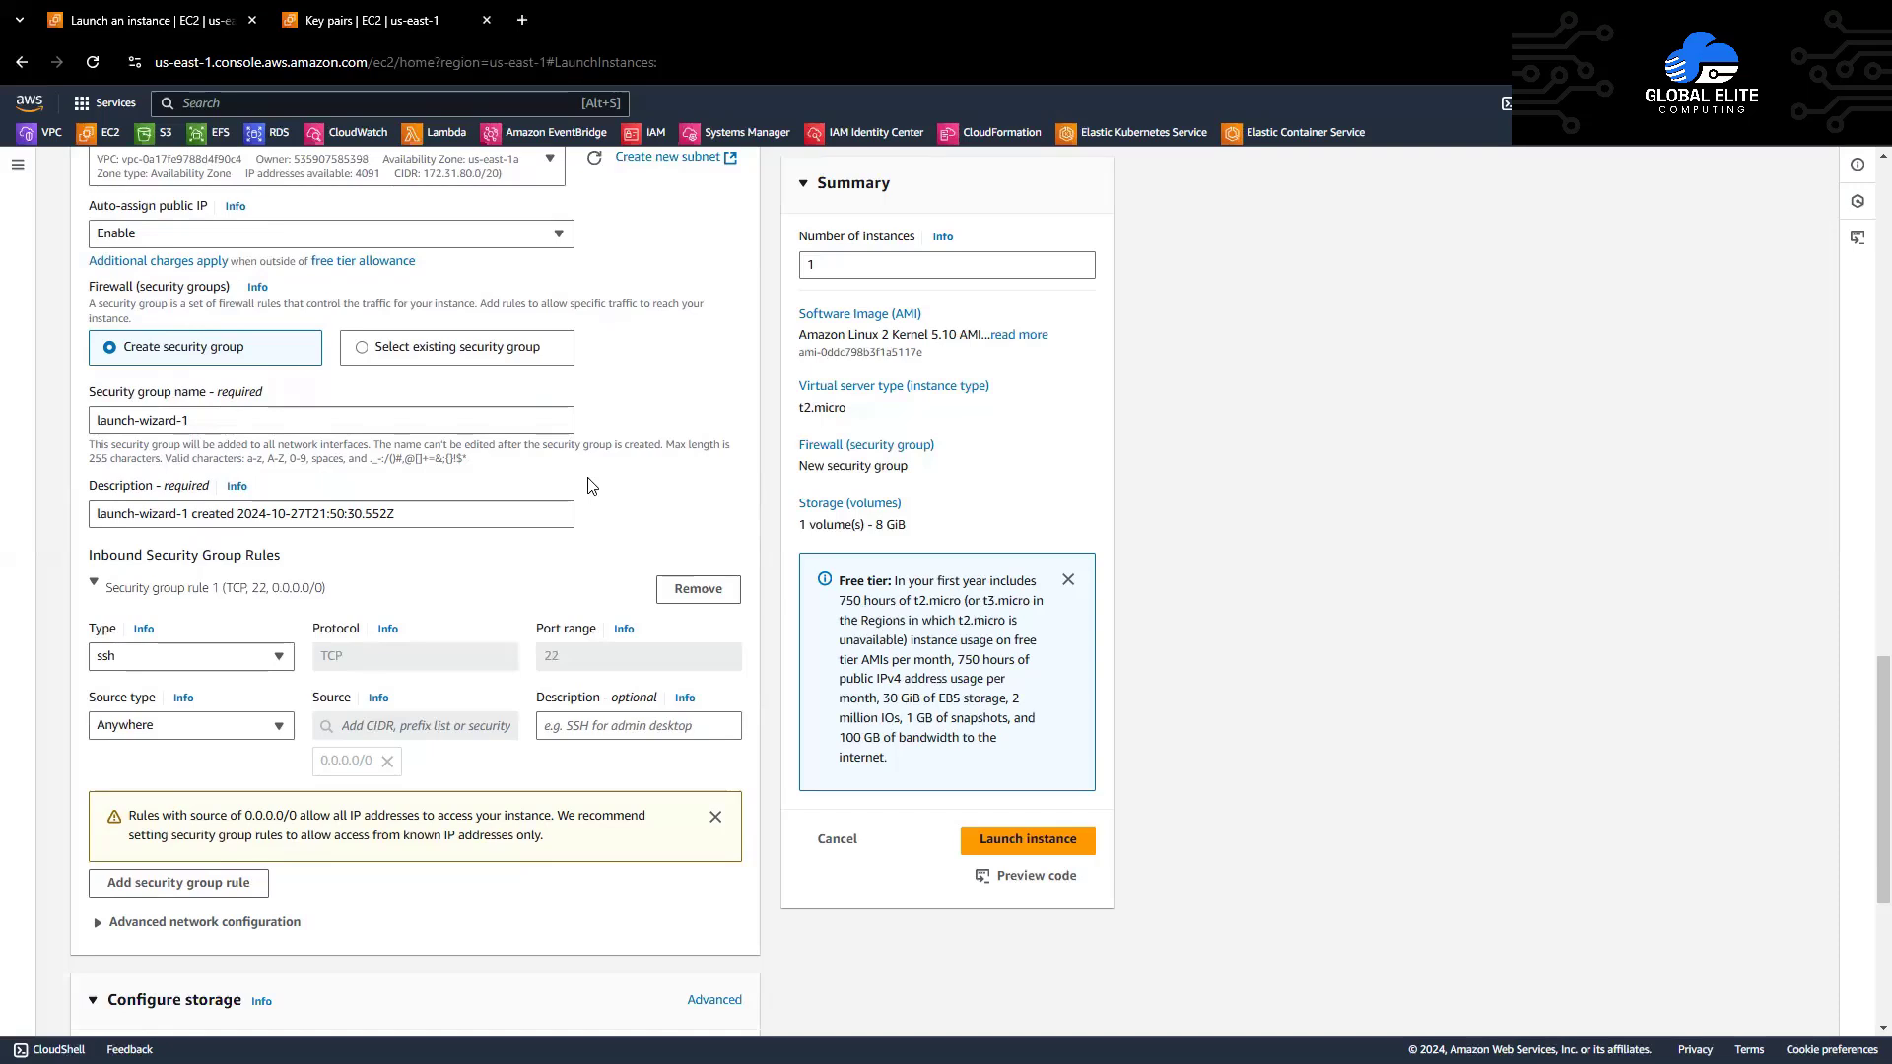
Step: Replace the default security group name and description both with demo-sg
click(530, 422)
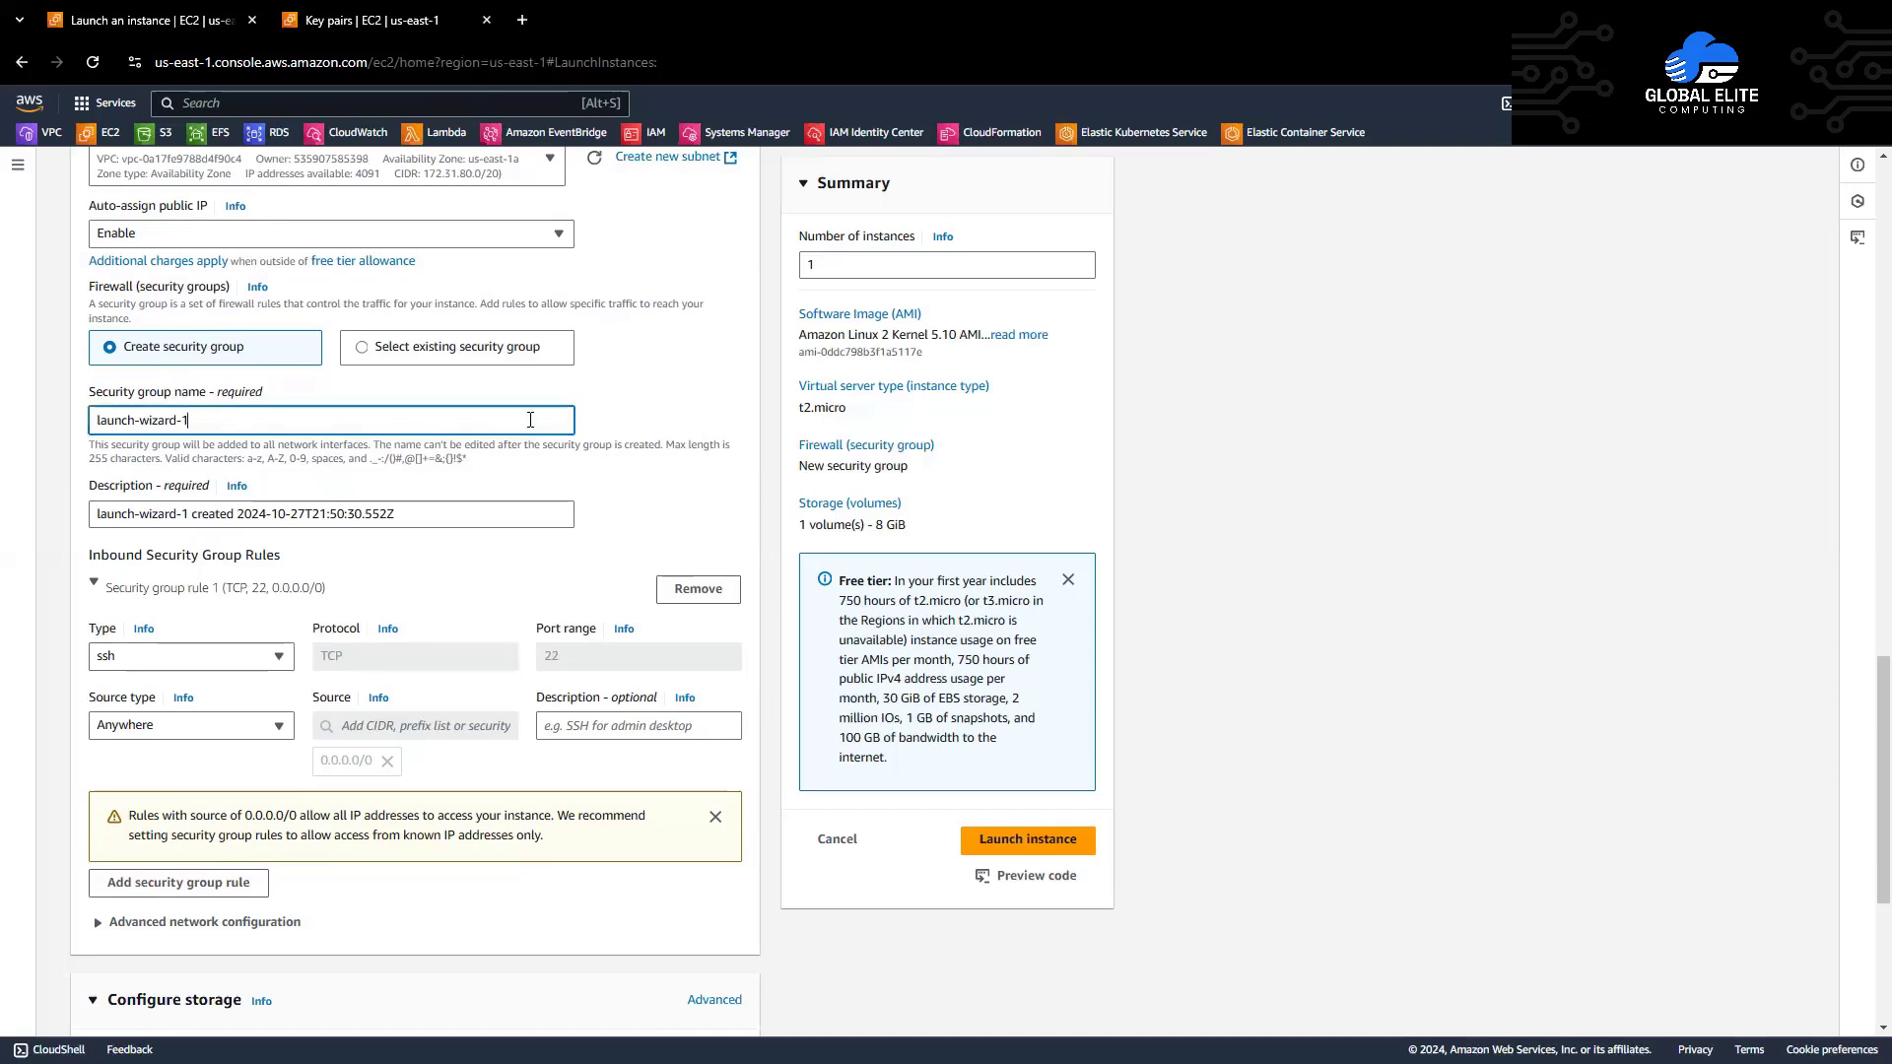
key(ctrl+a)
key(BackSpace)
text(demo-sg)
key(ctrl+a)
key(ctrl+c)
click(524, 515)
key(ctrl+a)
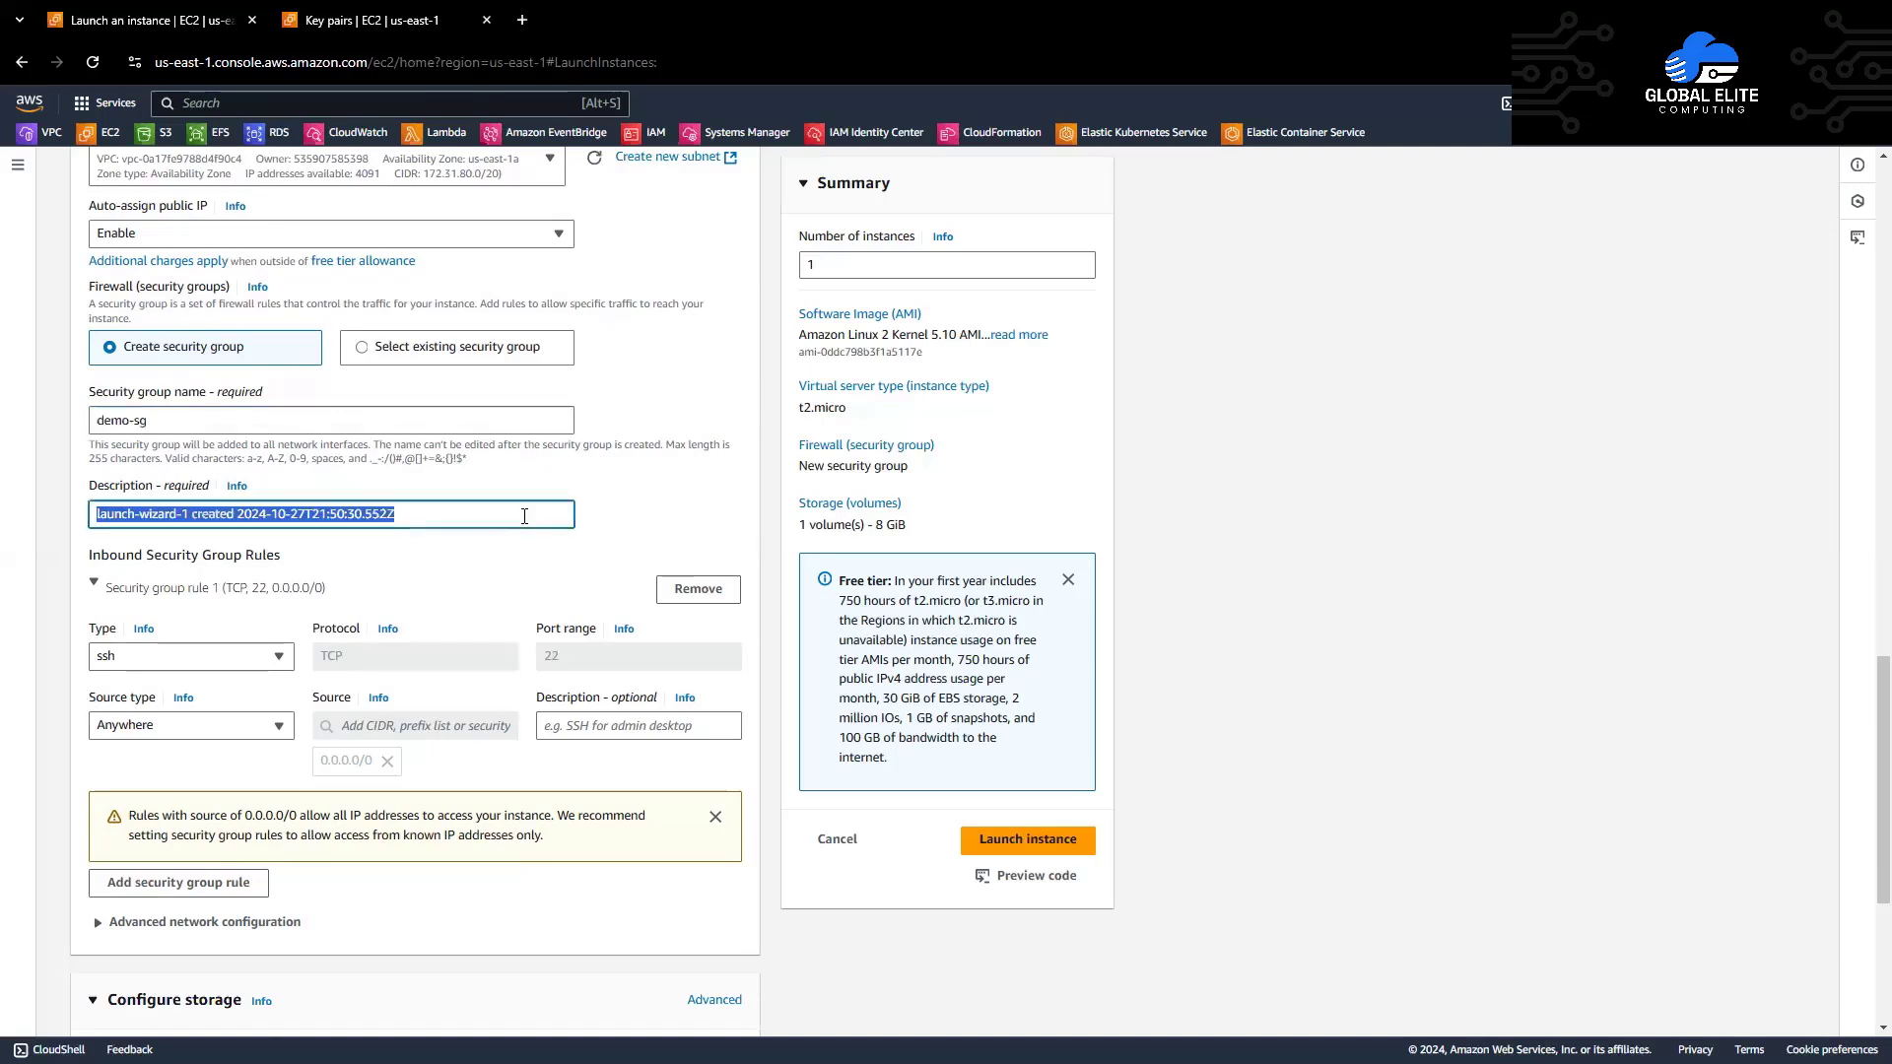
key(ctrl+v)
click(596, 523)
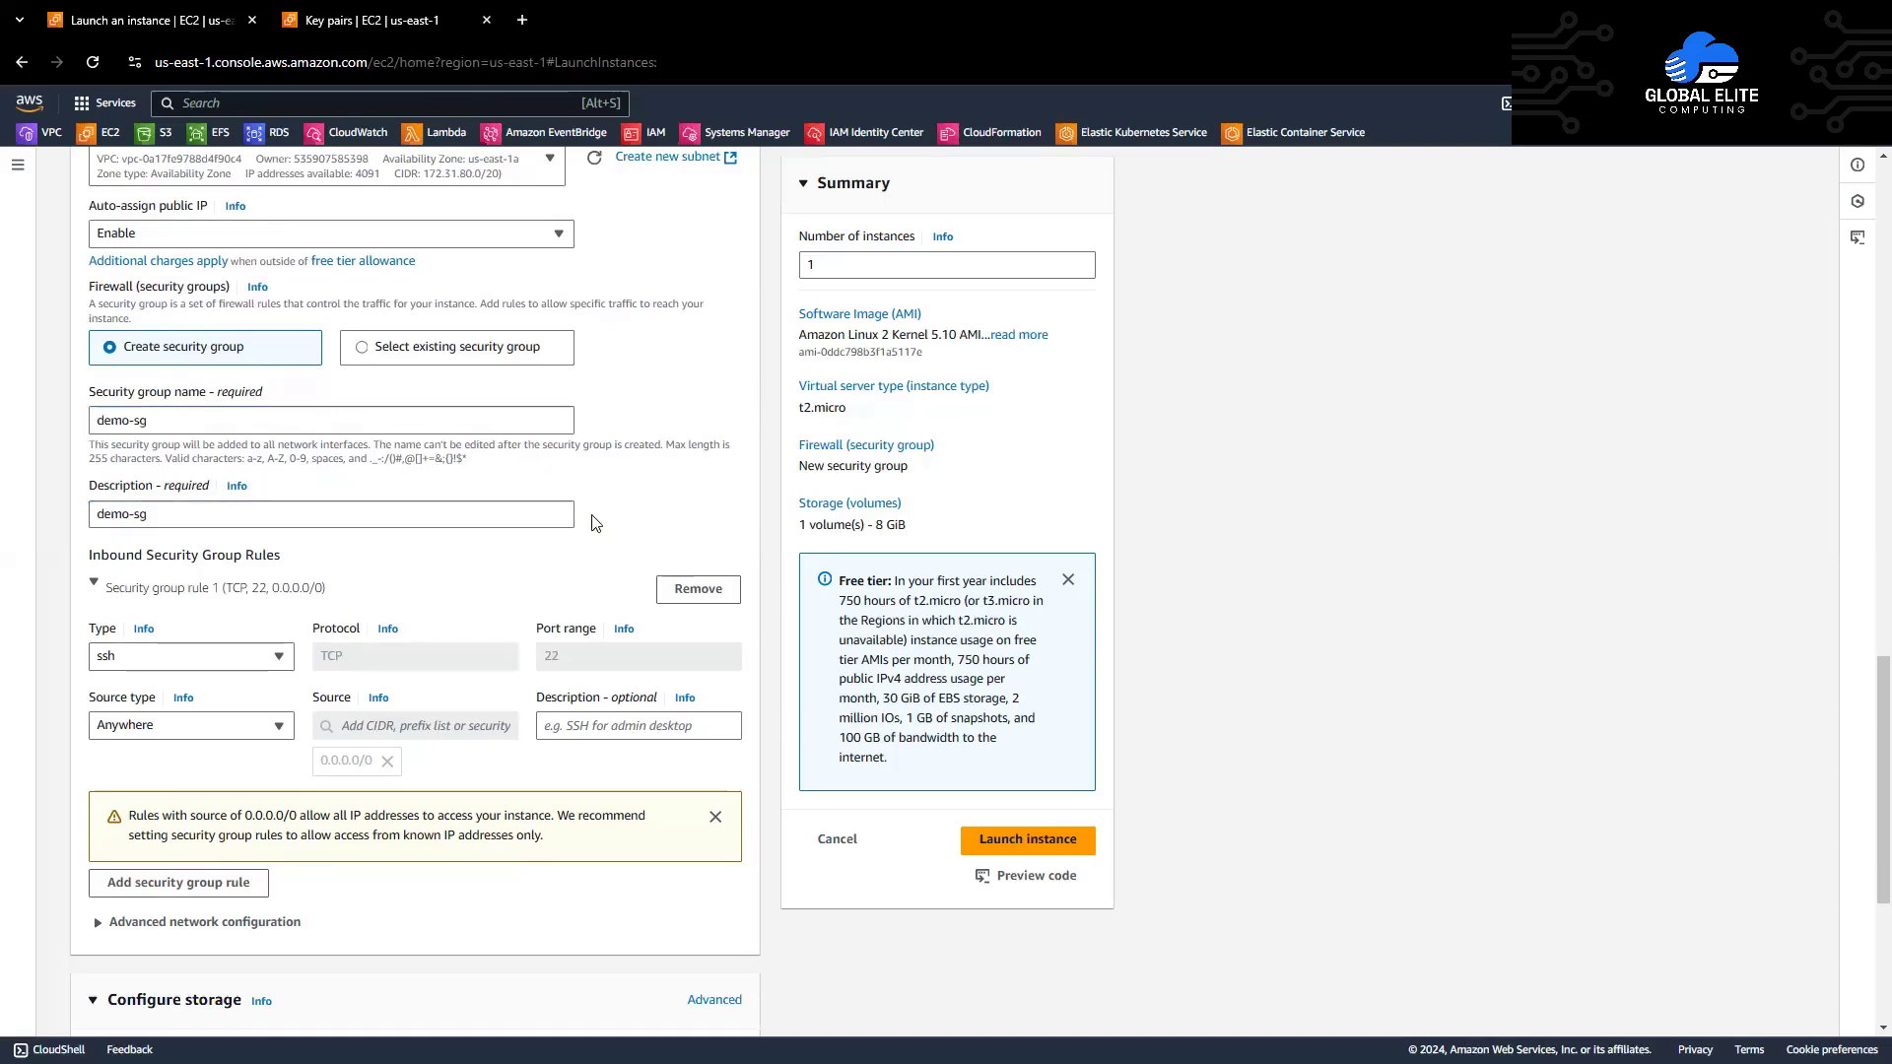
scroll(596, 523, down, 2)
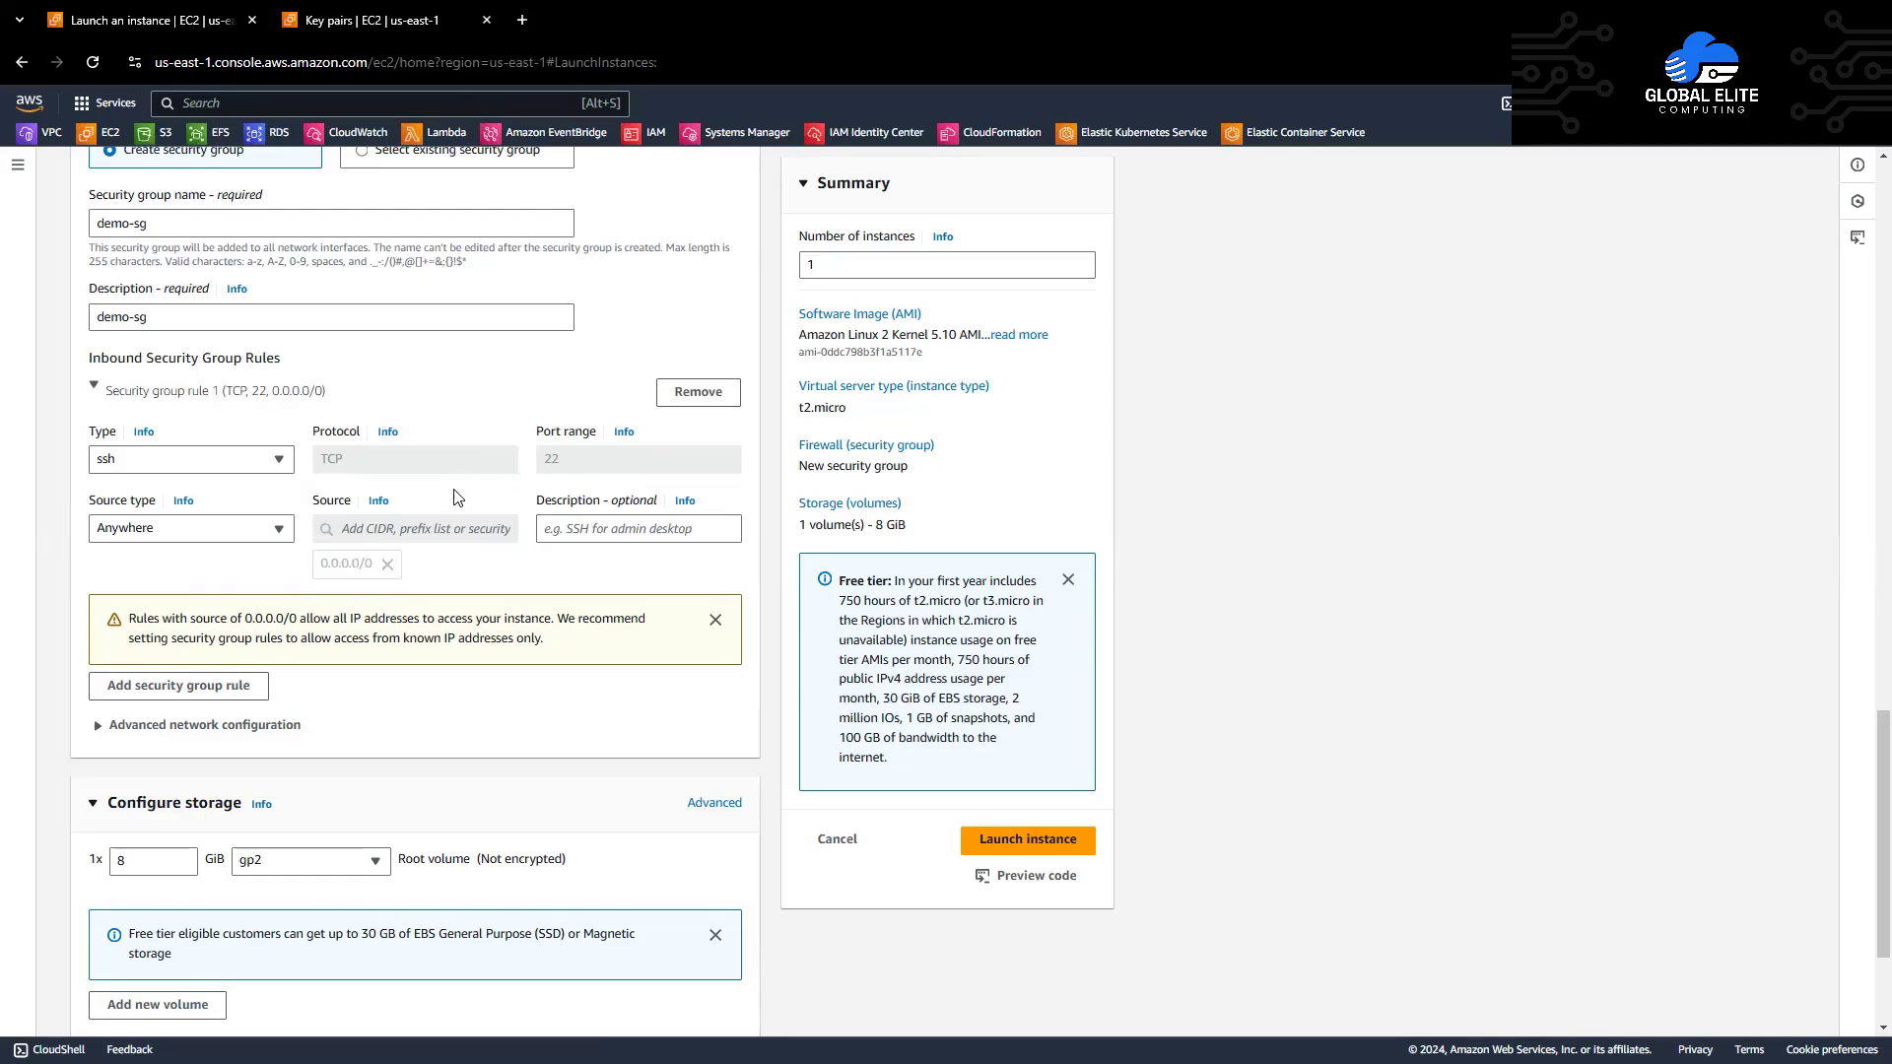
Step: Keep the SSH rule's source as Anywhere and describe it as Allow SSH
click(279, 529)
click(279, 529)
click(583, 525)
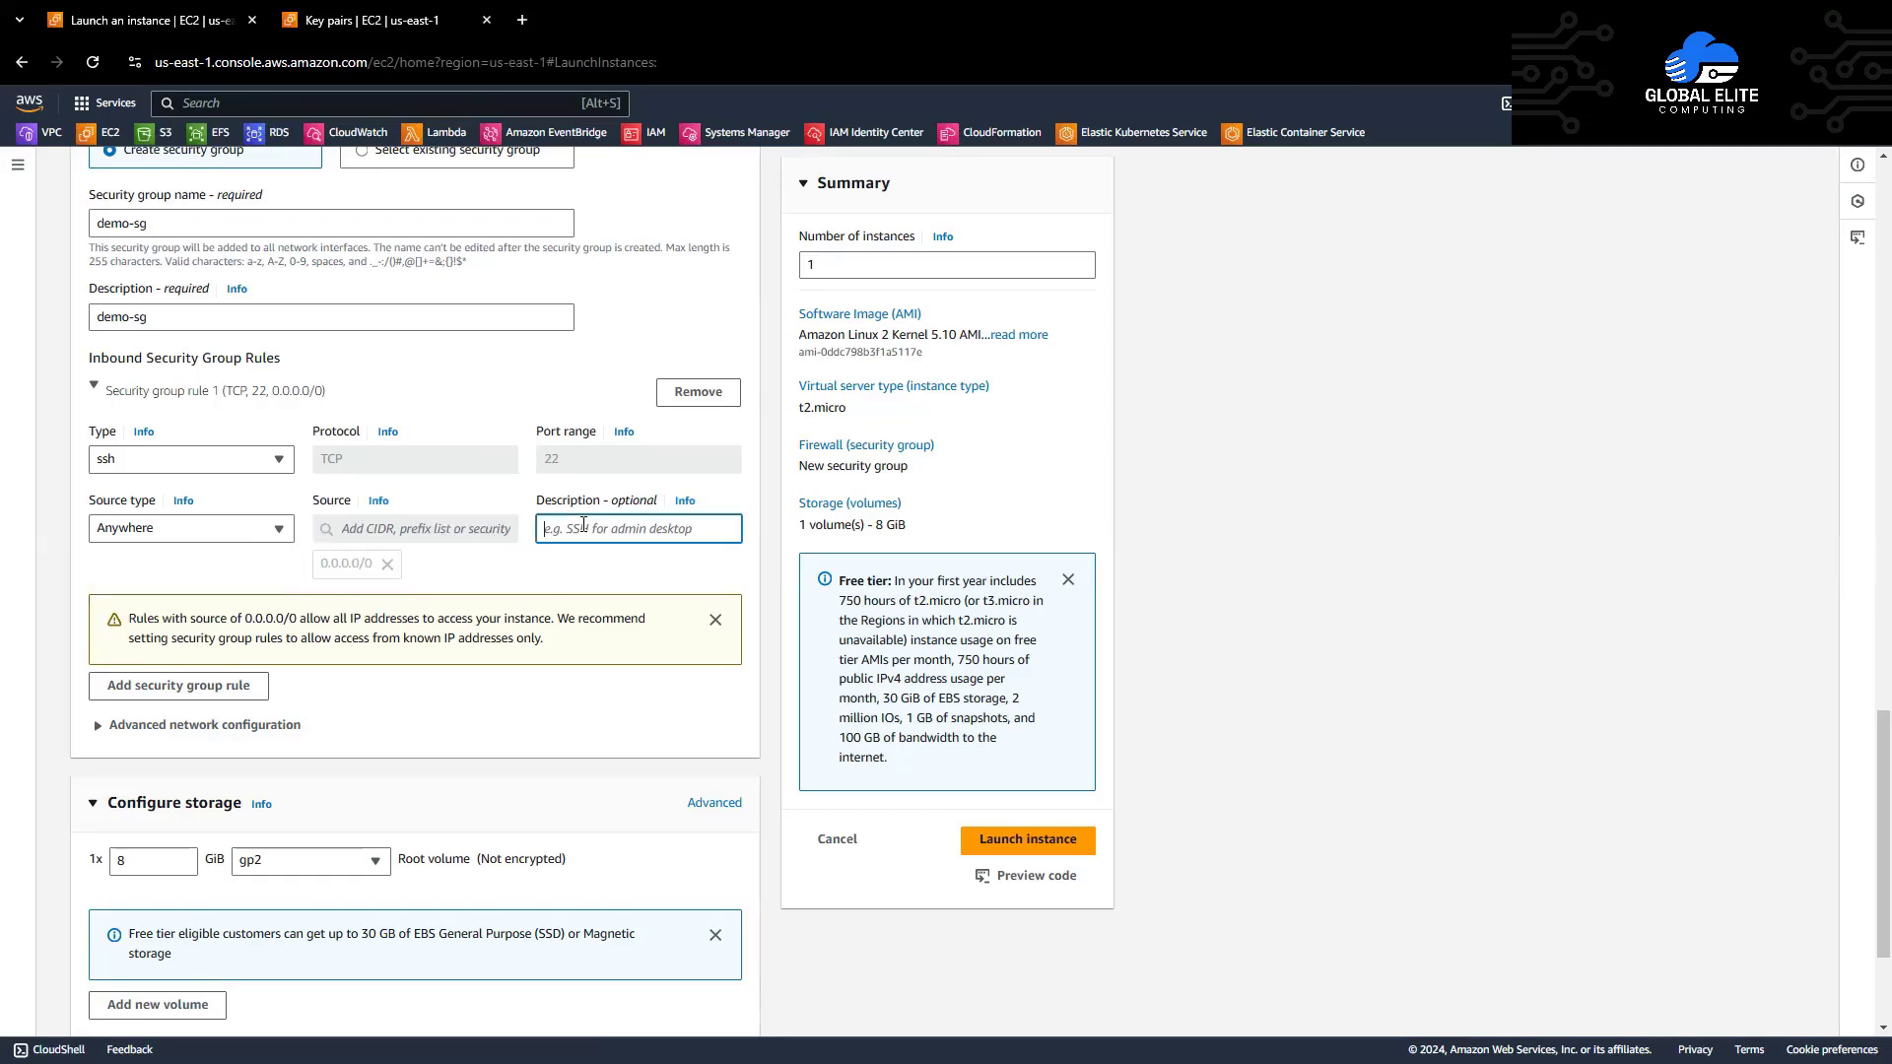
text(Allow S SHSH)
click(524, 576)
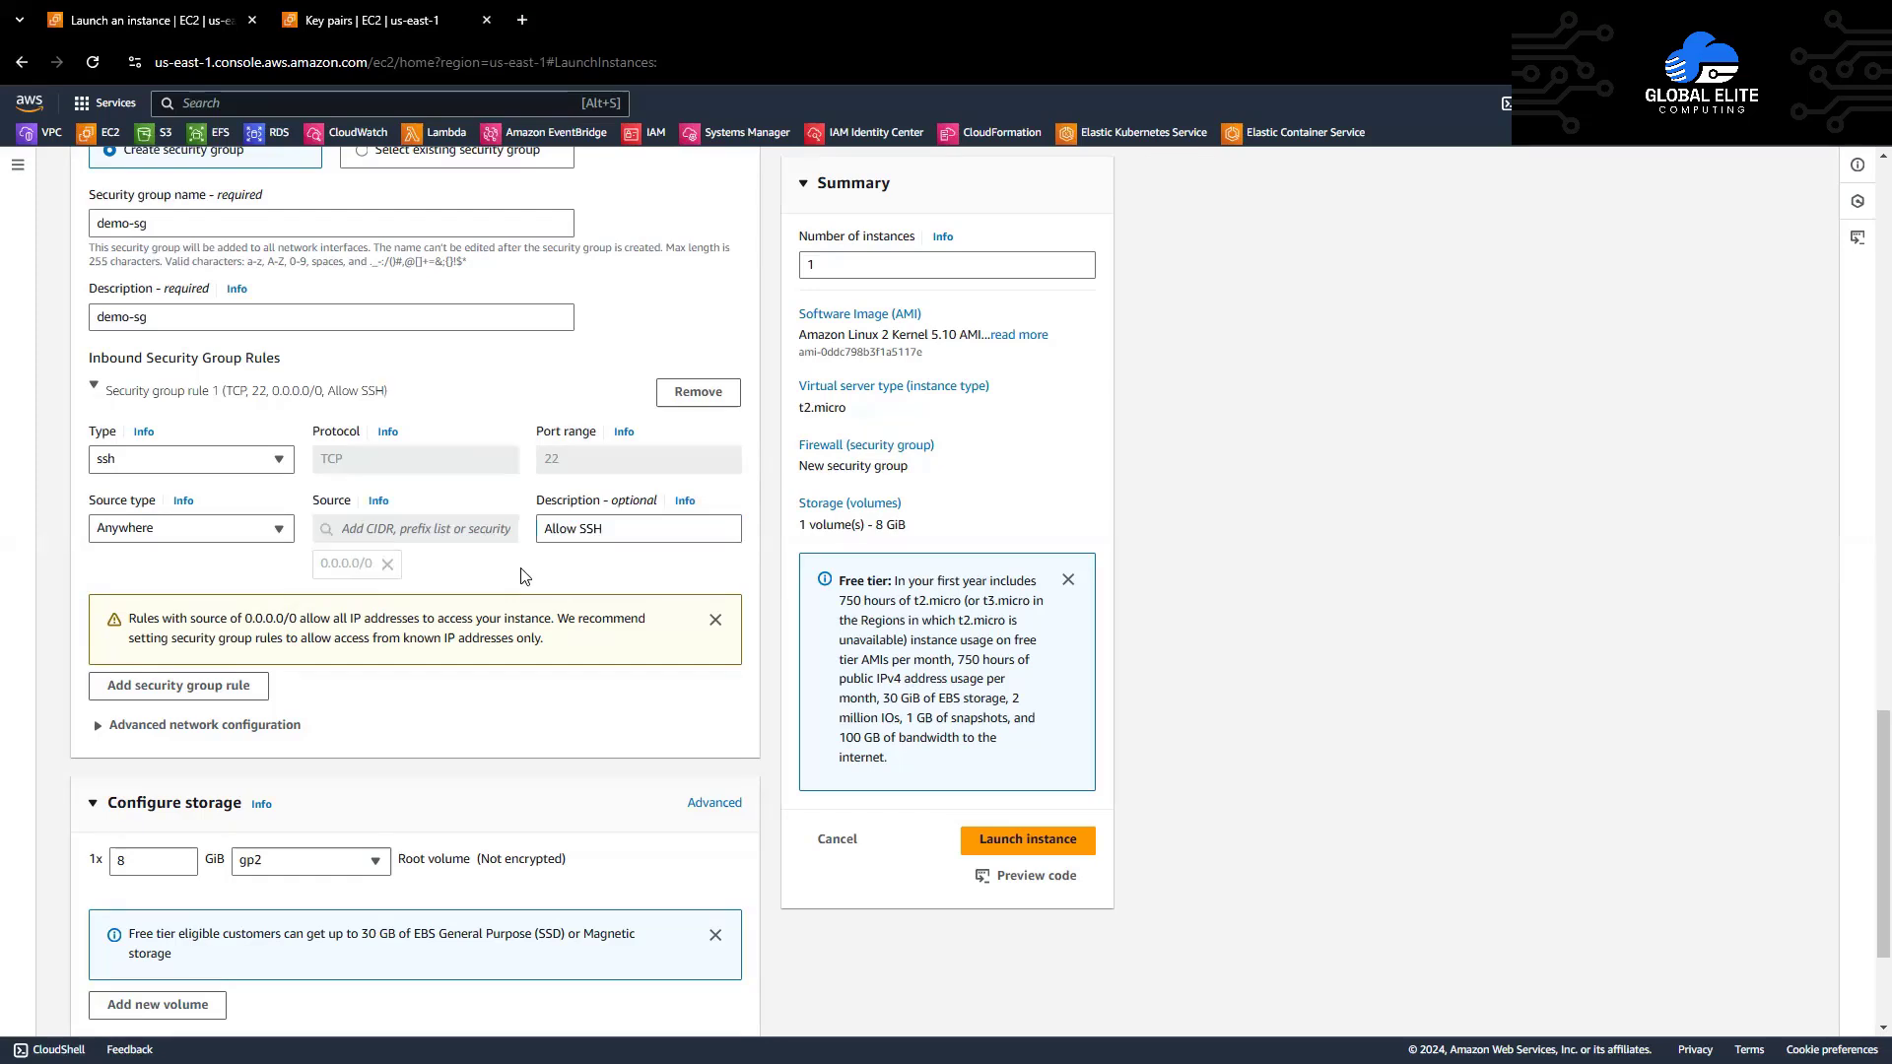
scroll(525, 576, down, 2)
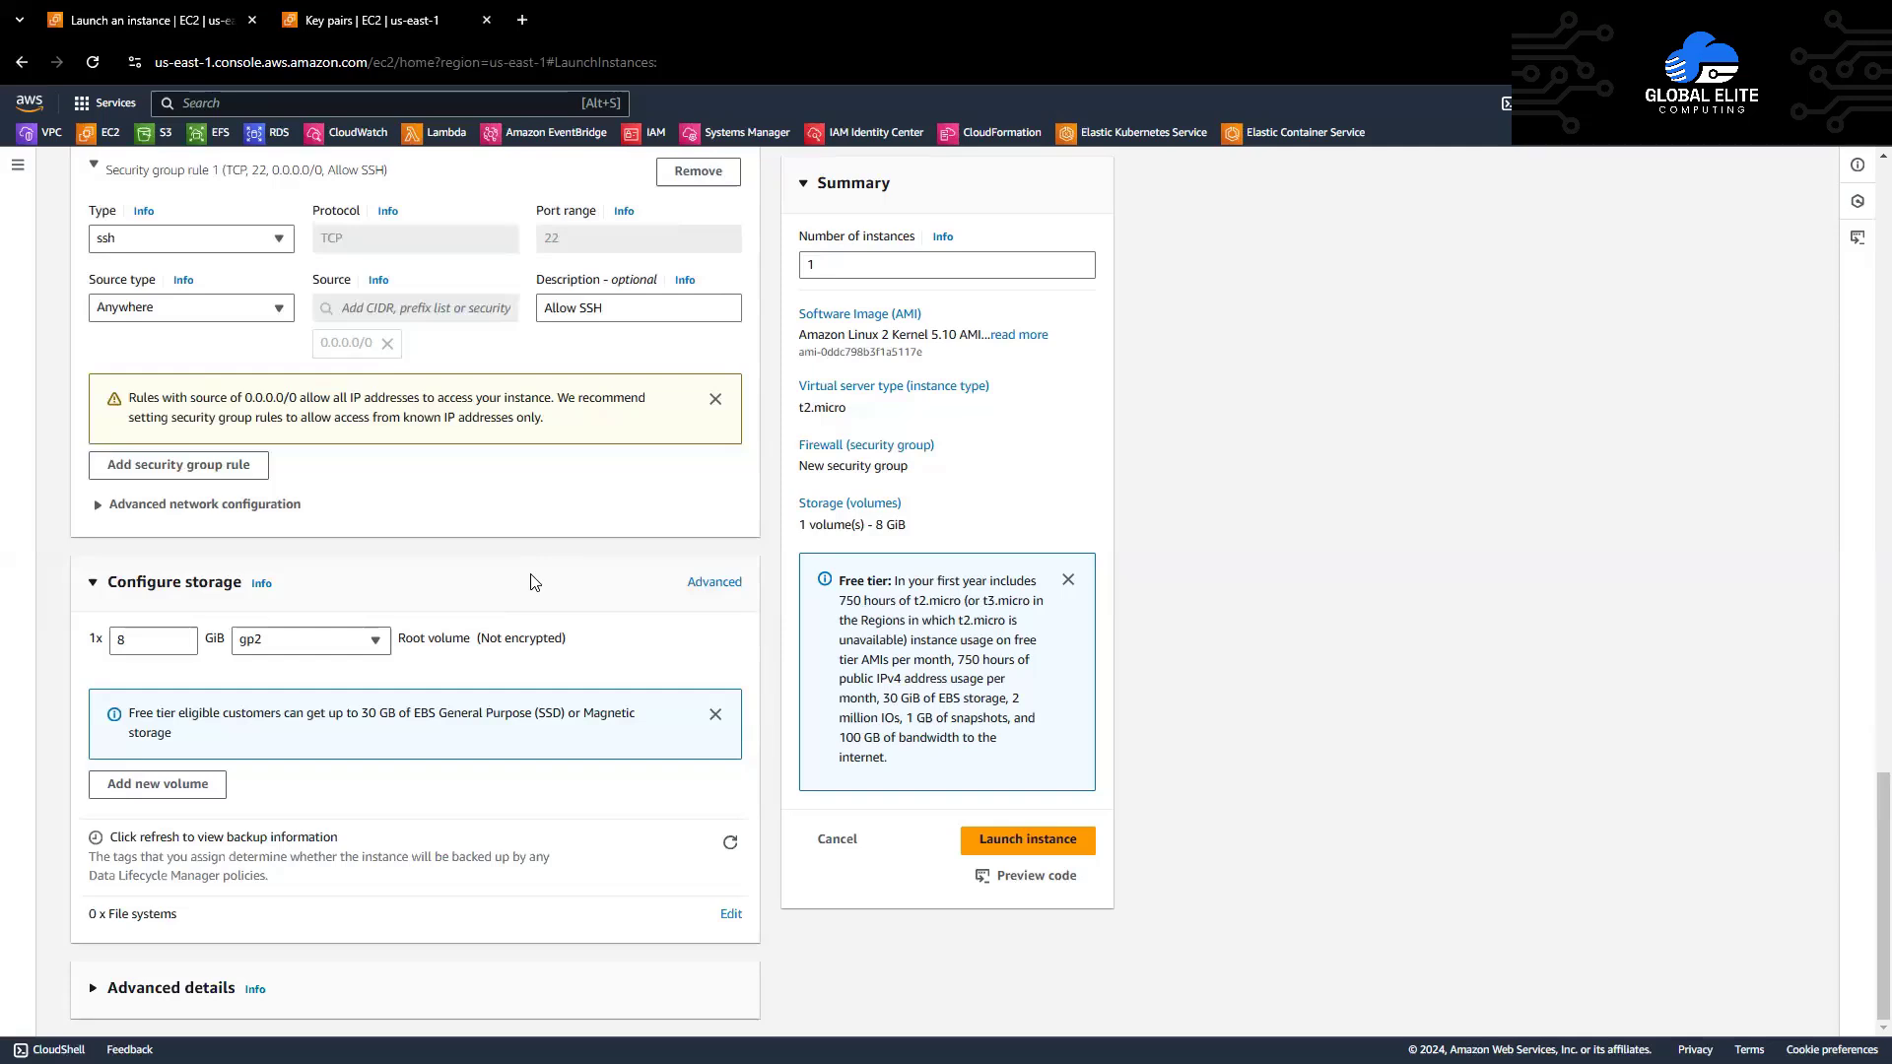
Step: Launch the instance and open demo-ec2 from the success banner's instance ID link
click(1024, 843)
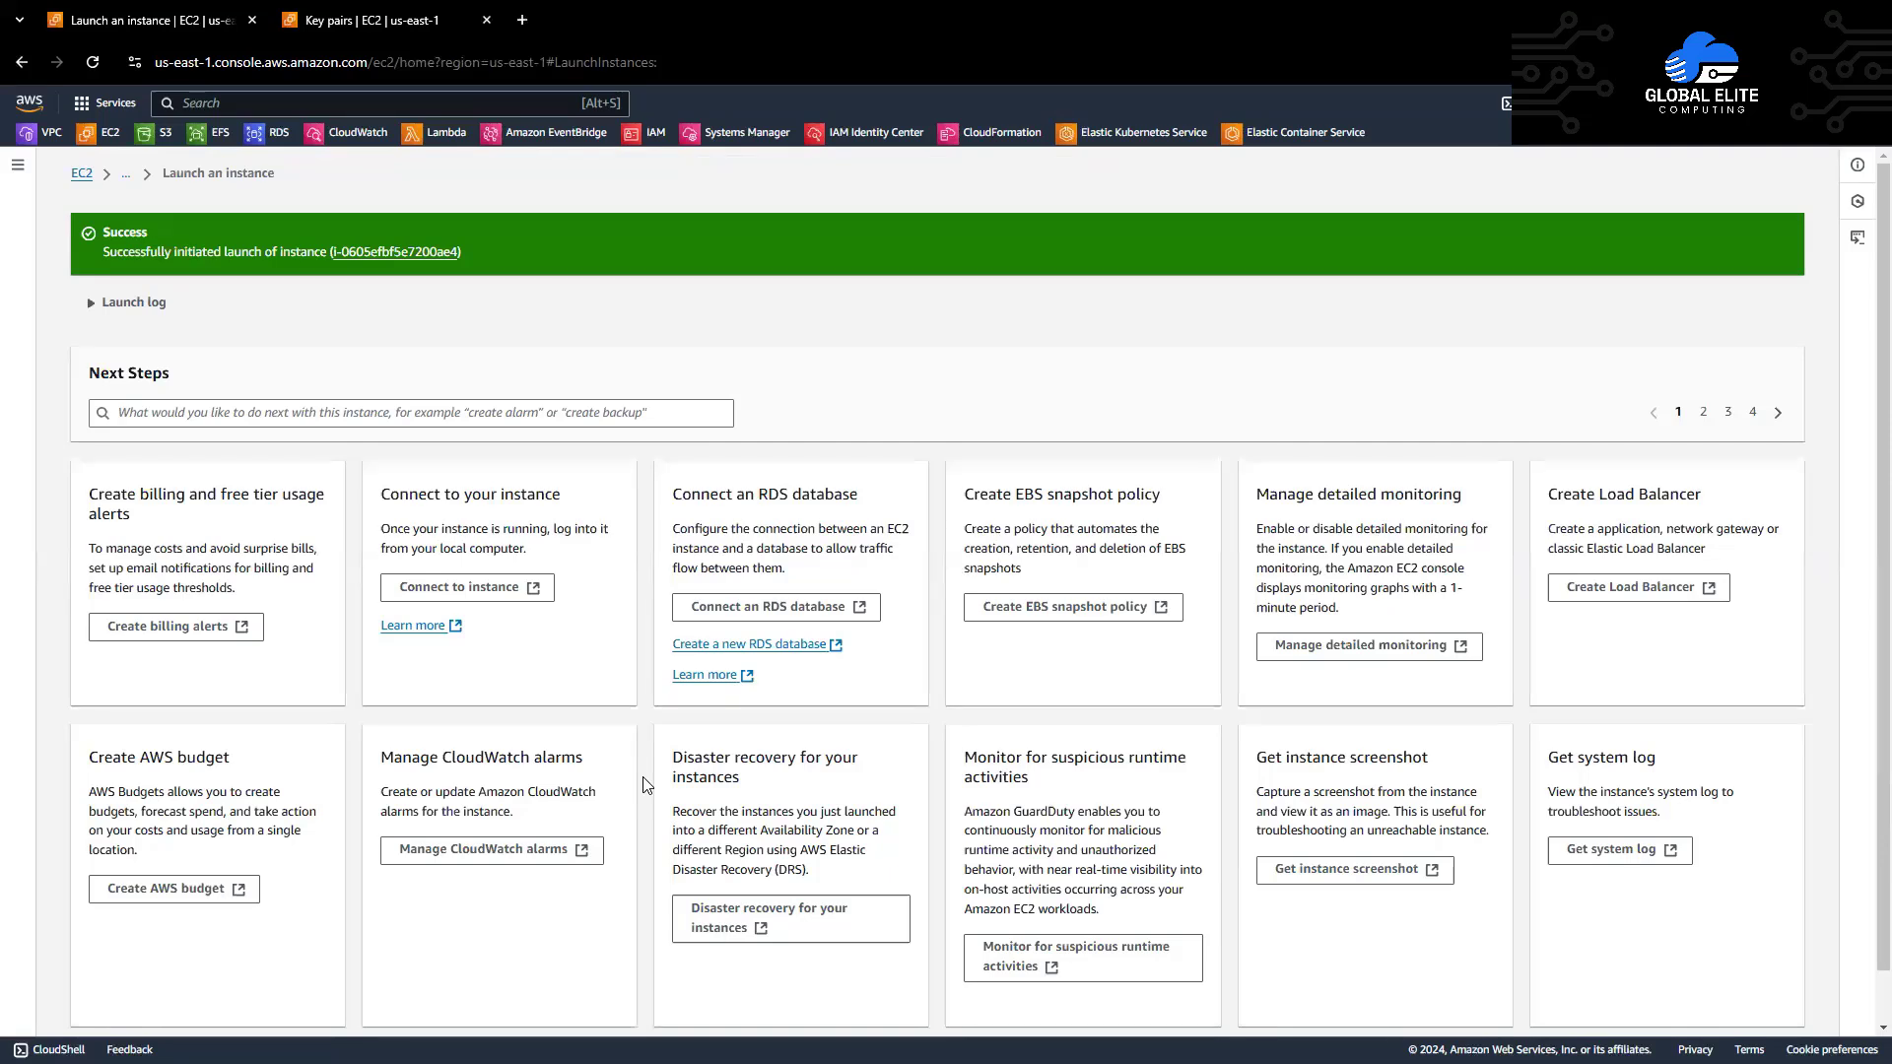
click(373, 252)
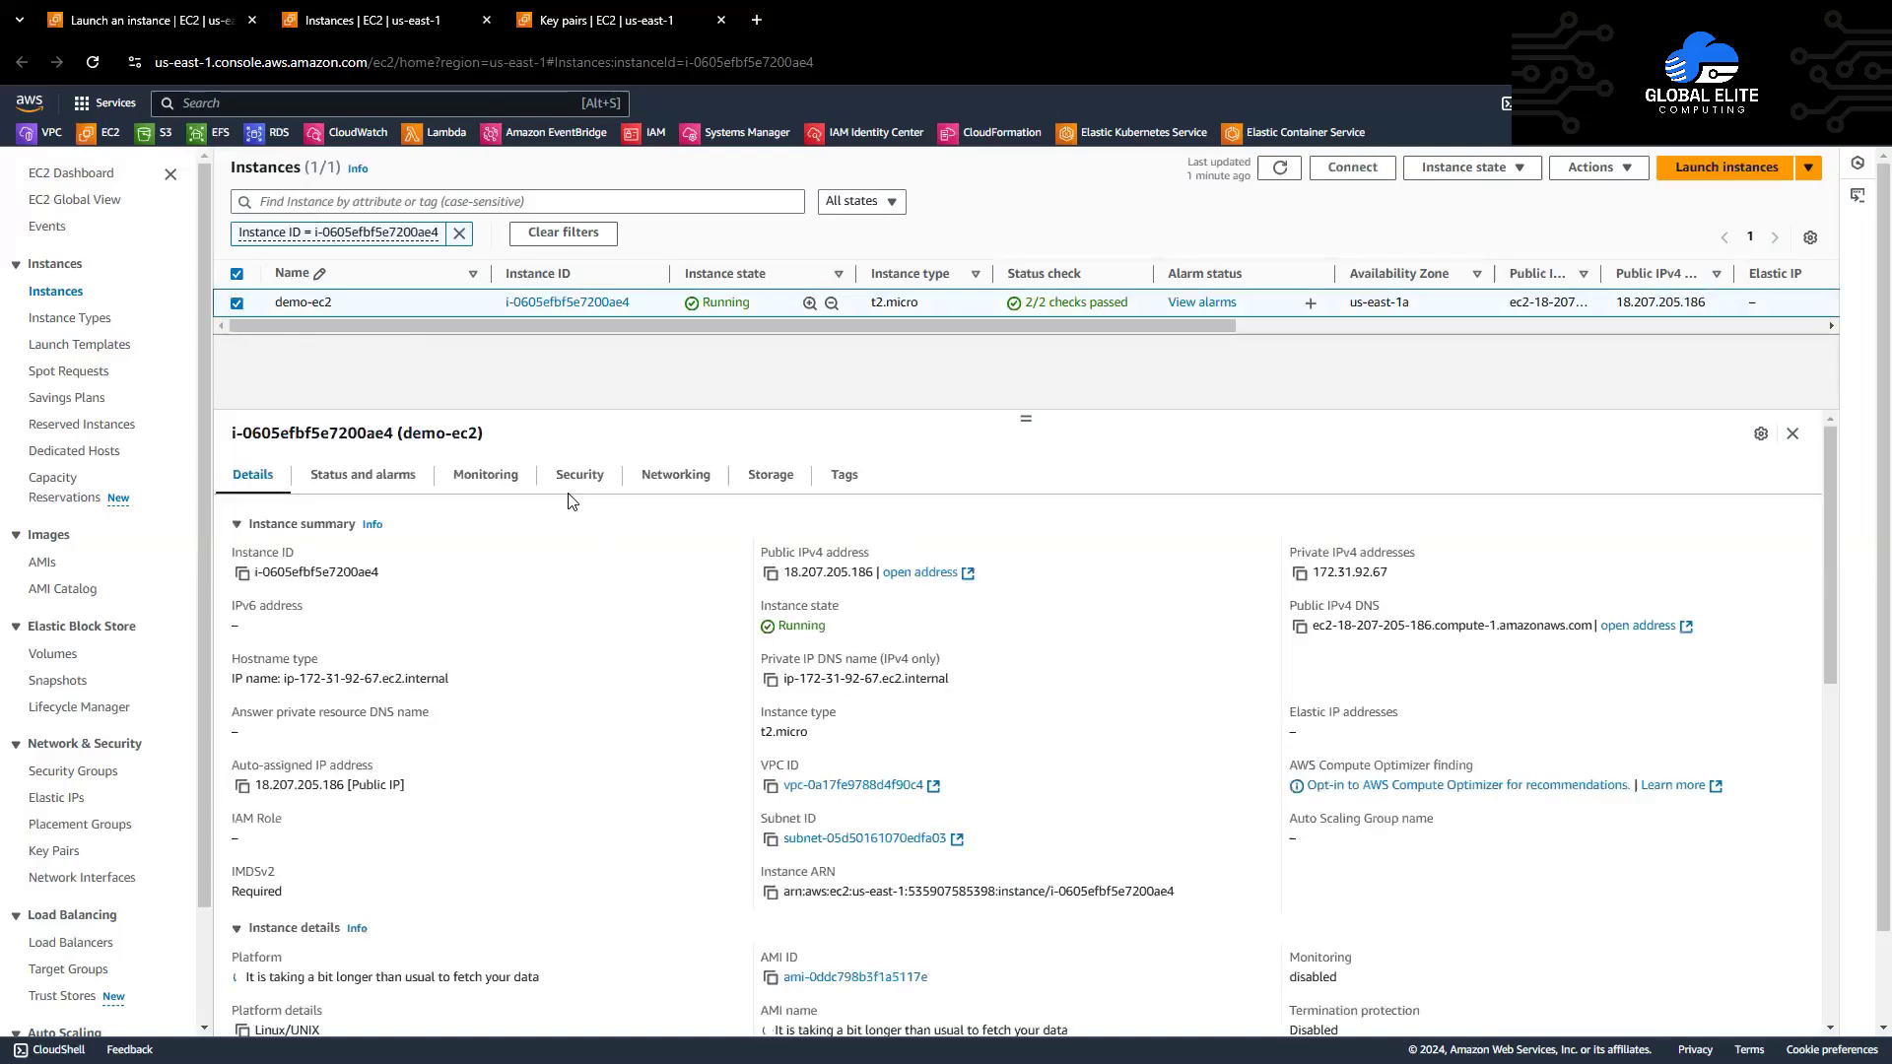
Step: Open the Connect to instance page for demo-ec2 to view SSH client instructions
click(1352, 169)
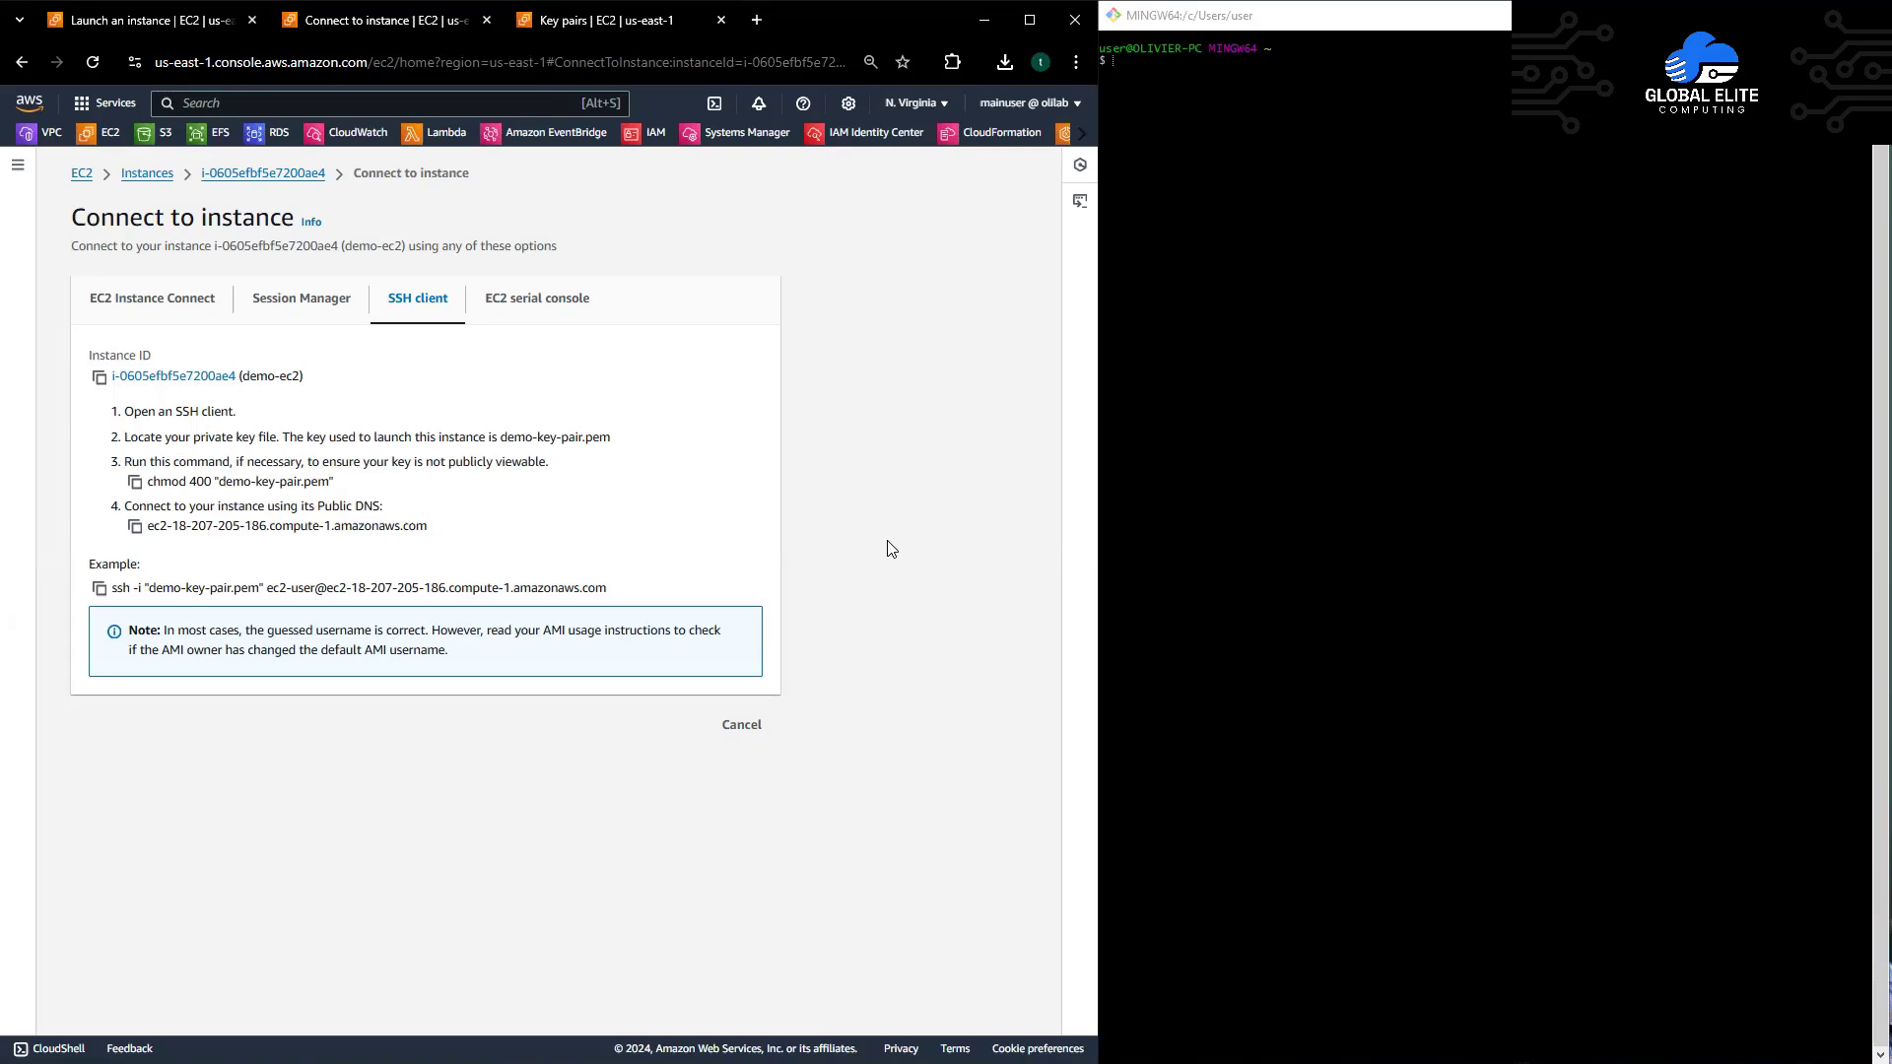
Step: Change the Git Bash working directory to Downloads/ with cd
click(1229, 546)
text(cd )
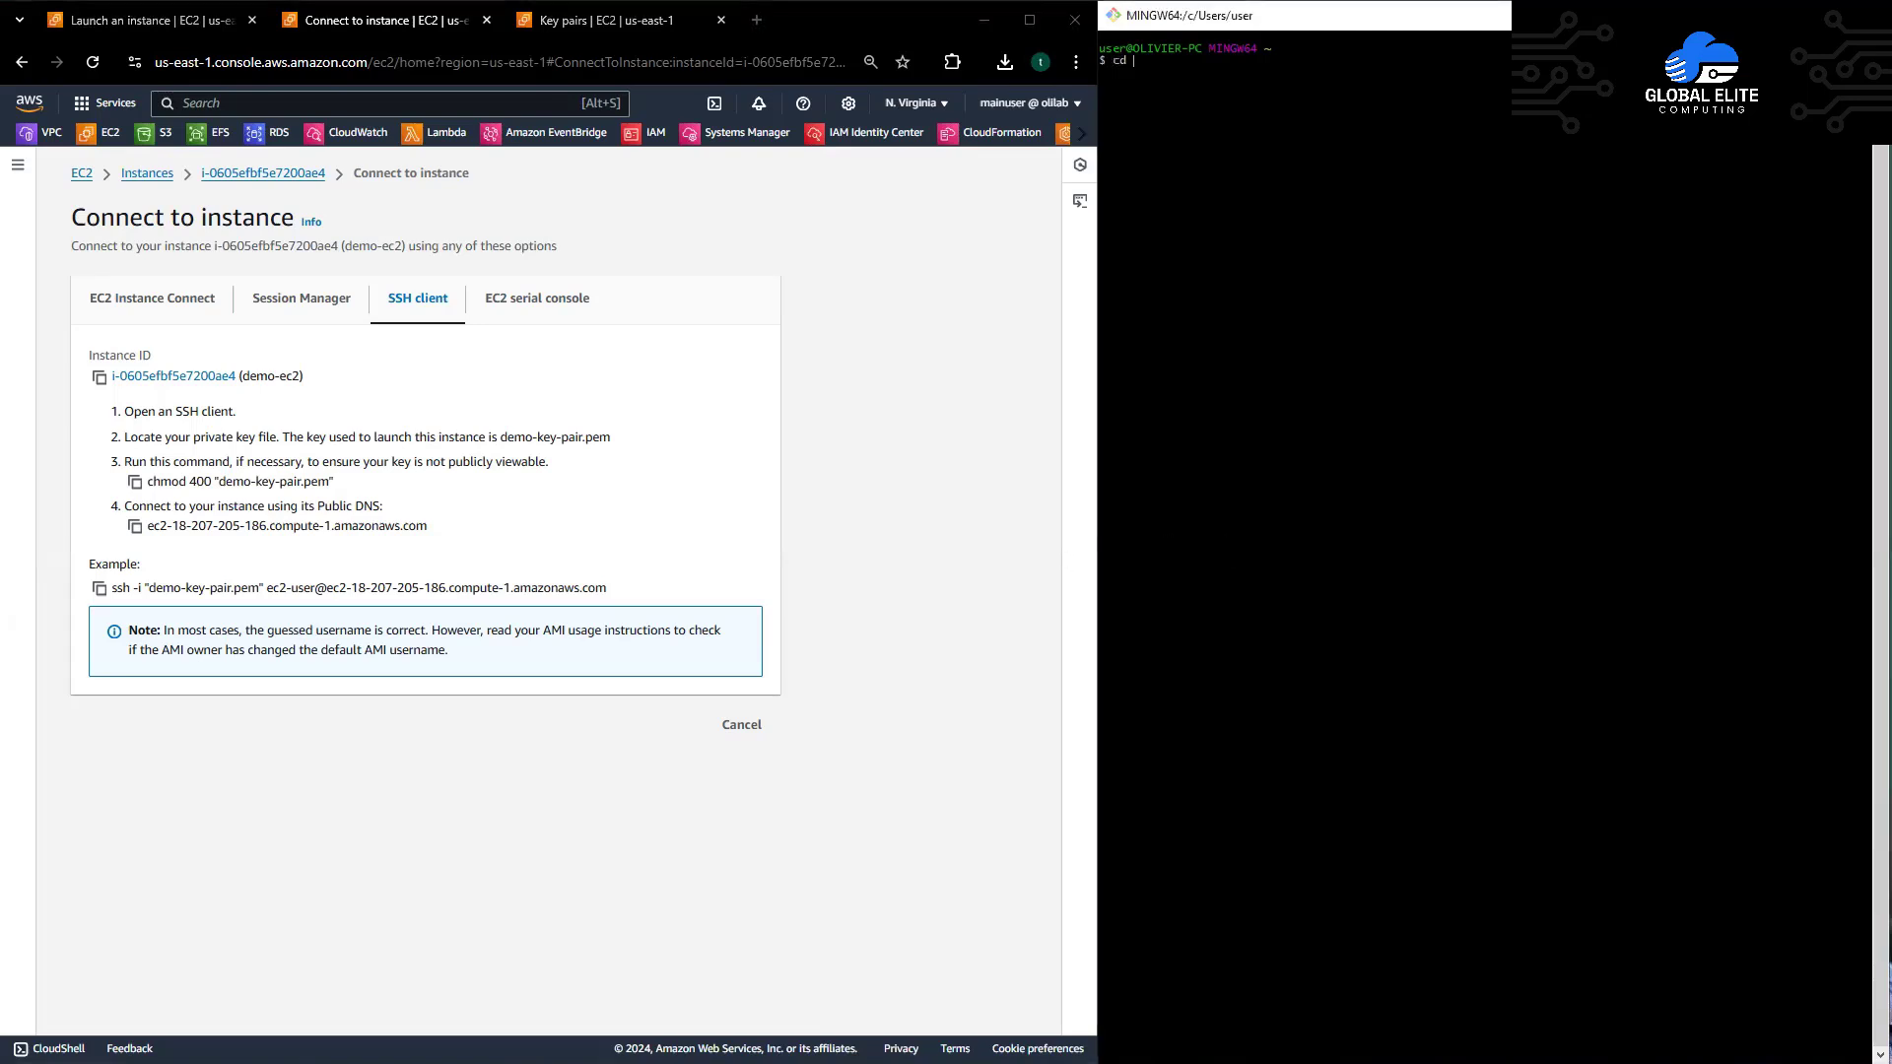
text(Down)
key(Tab)
key(Return)
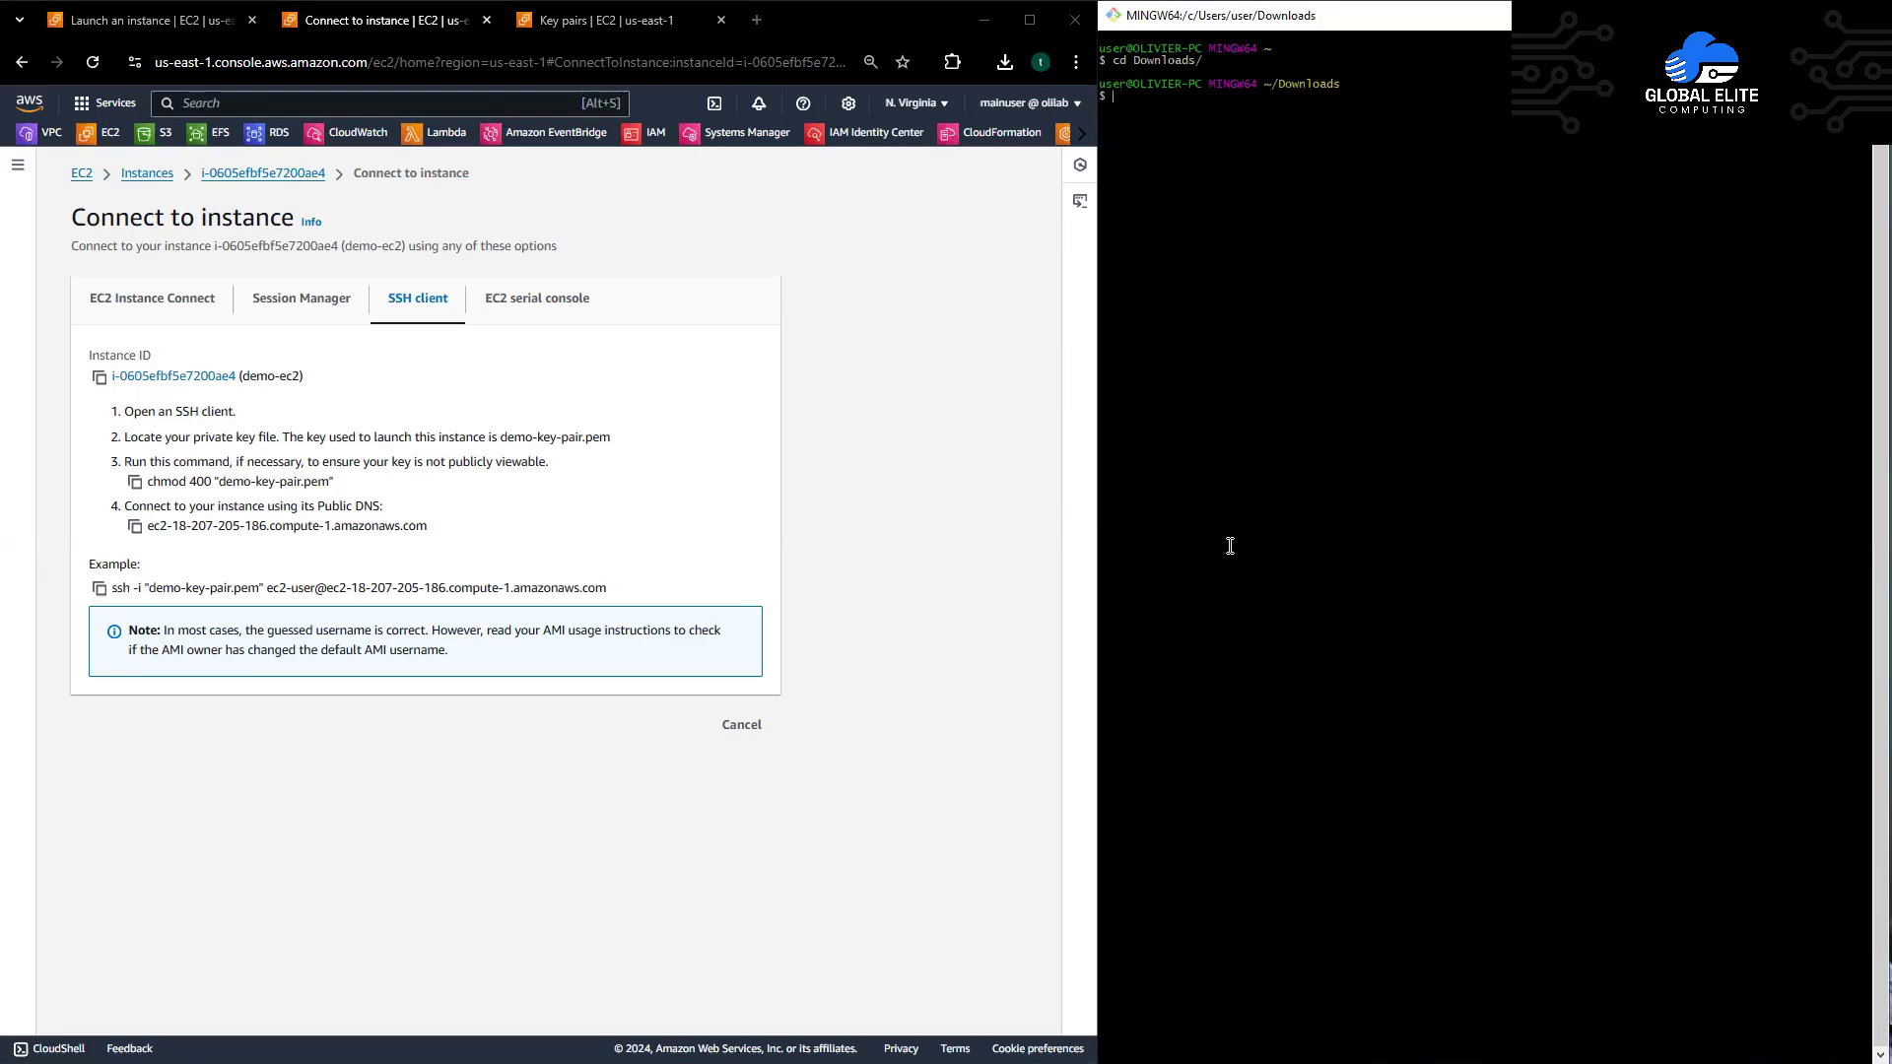
Step: Run chmod 400 "demo-key-pair.pem" to lock down the private key's permissions
click(135, 482)
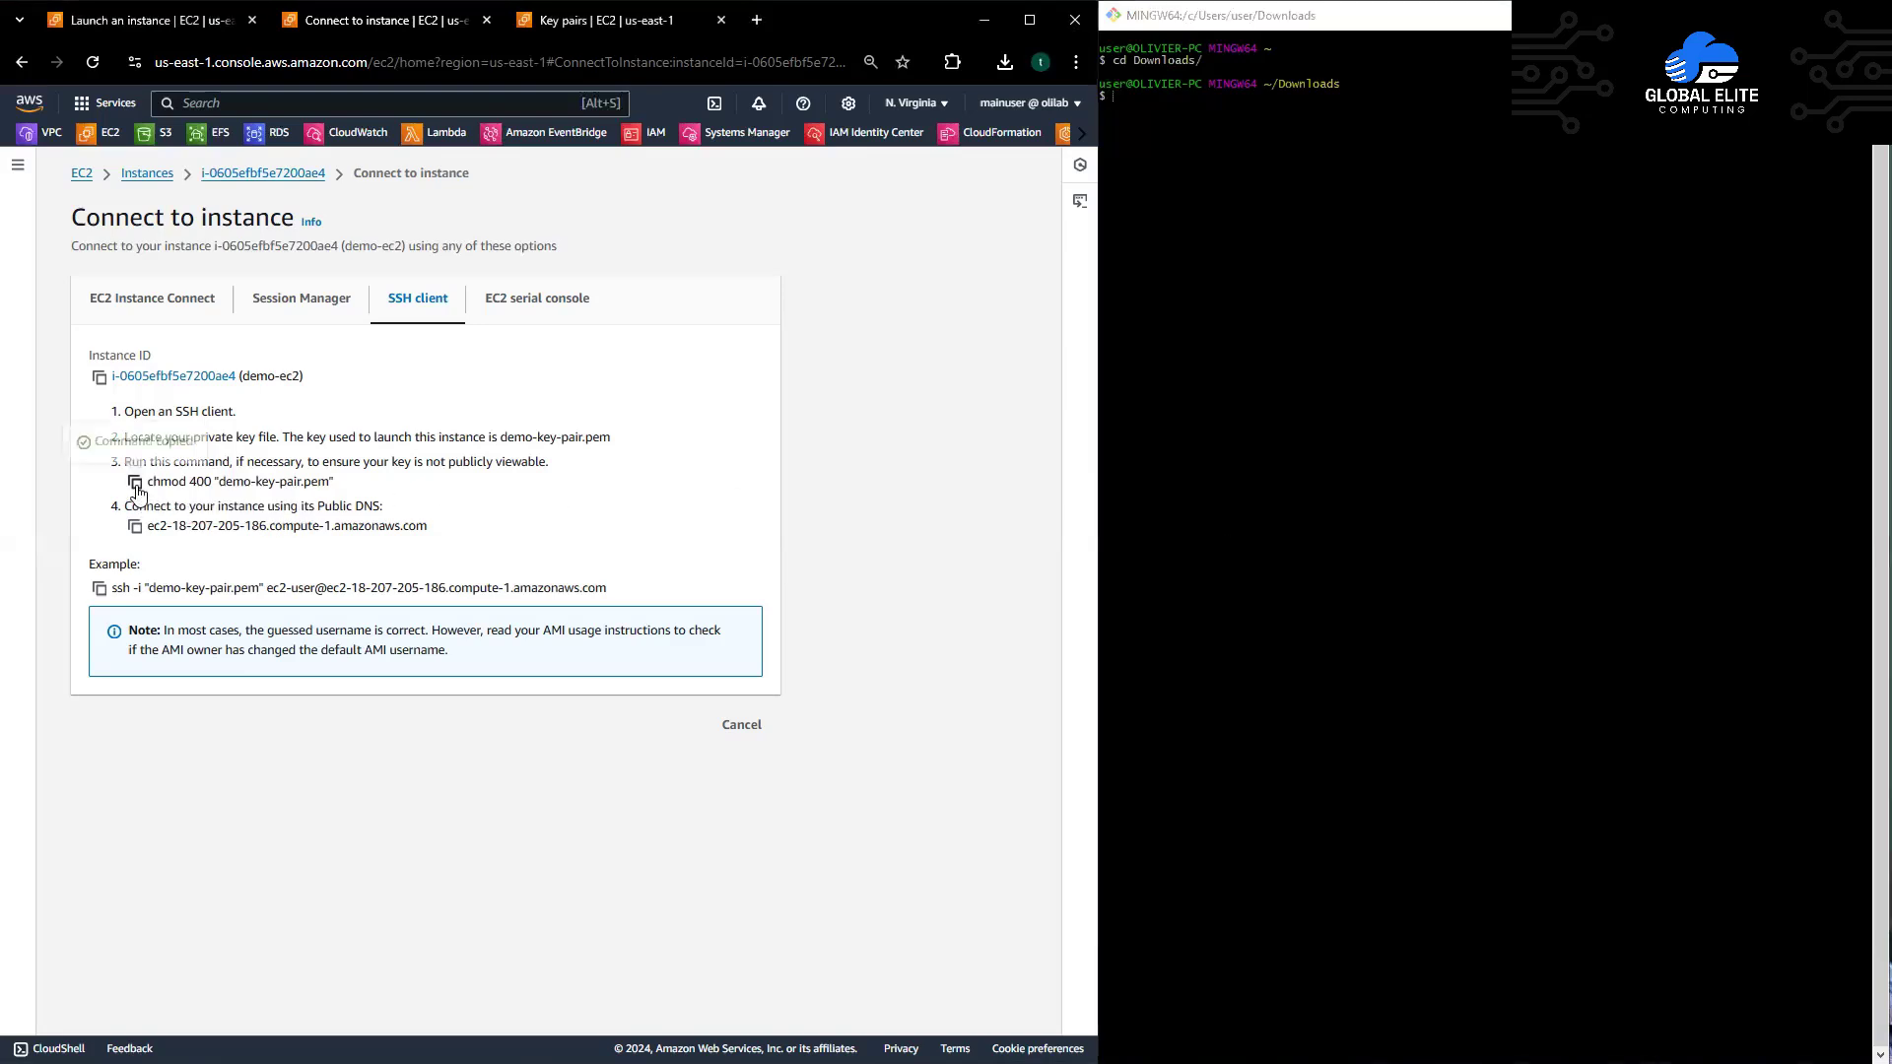
click(1214, 455)
right_click(1212, 144)
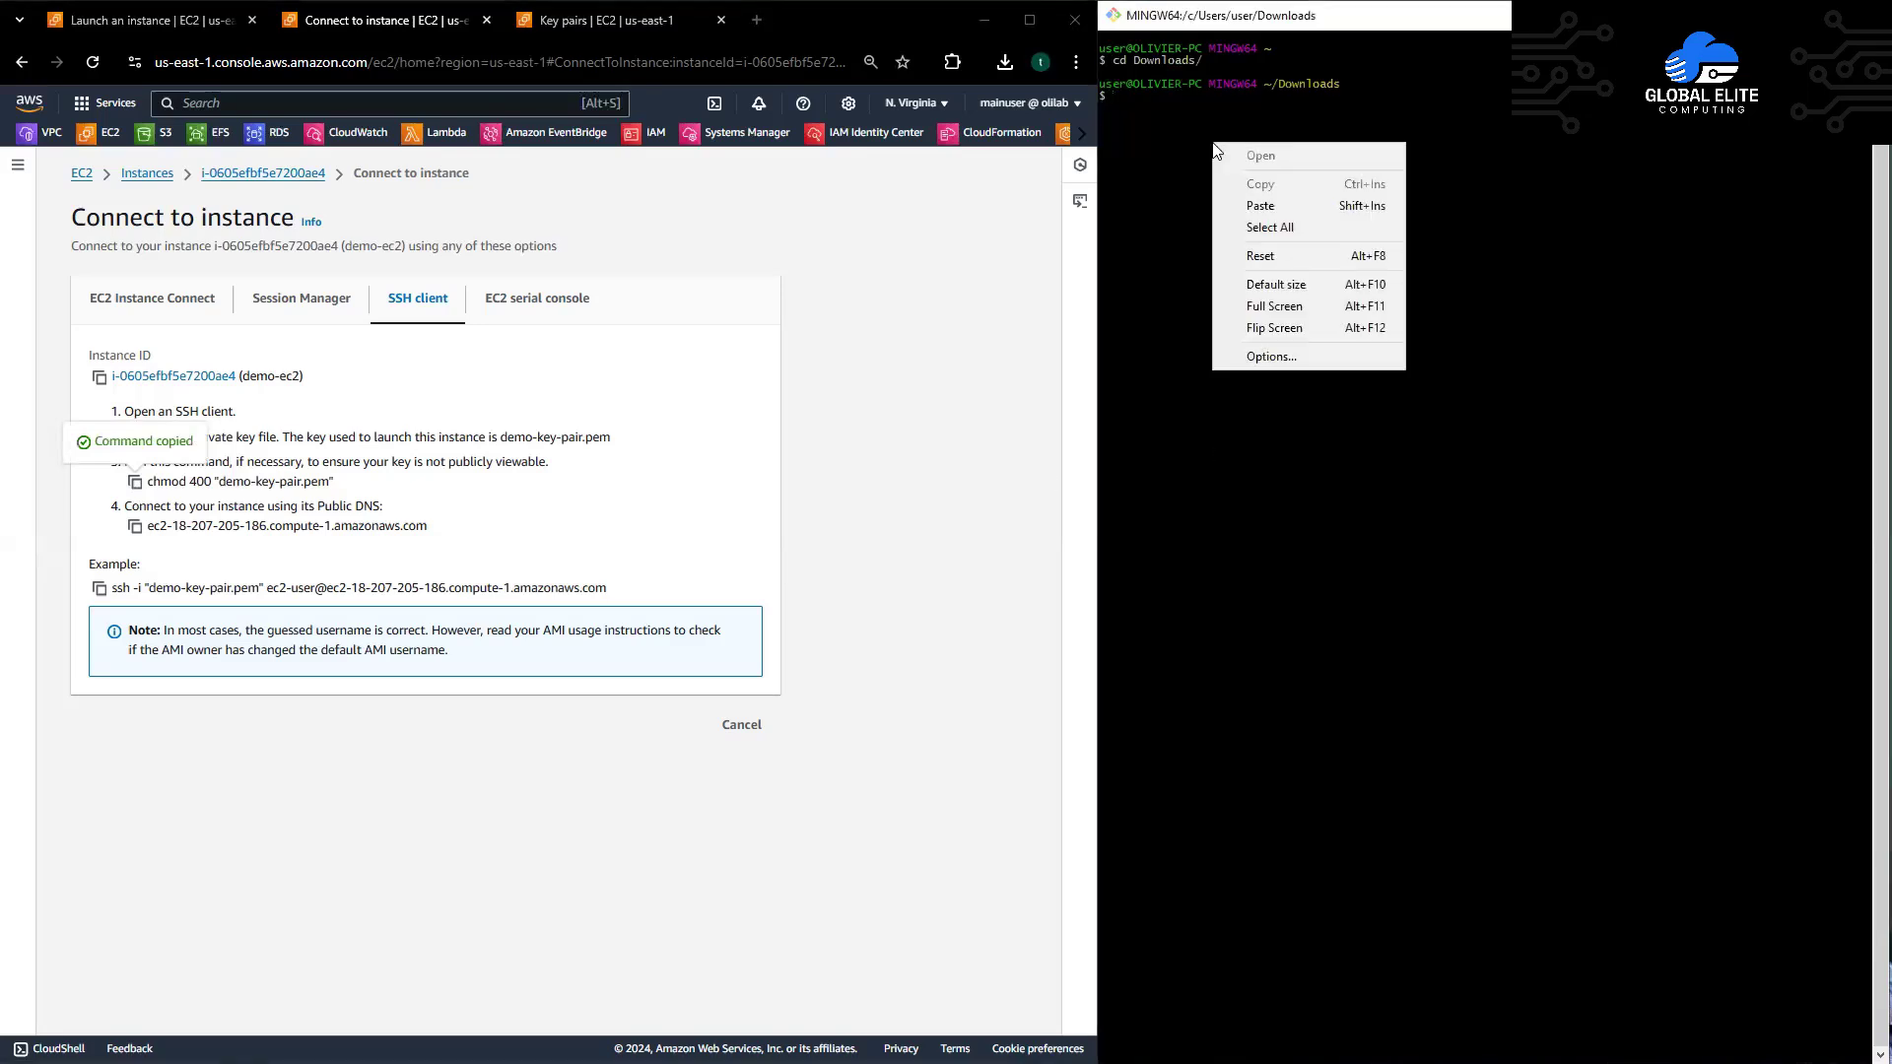
click(1247, 199)
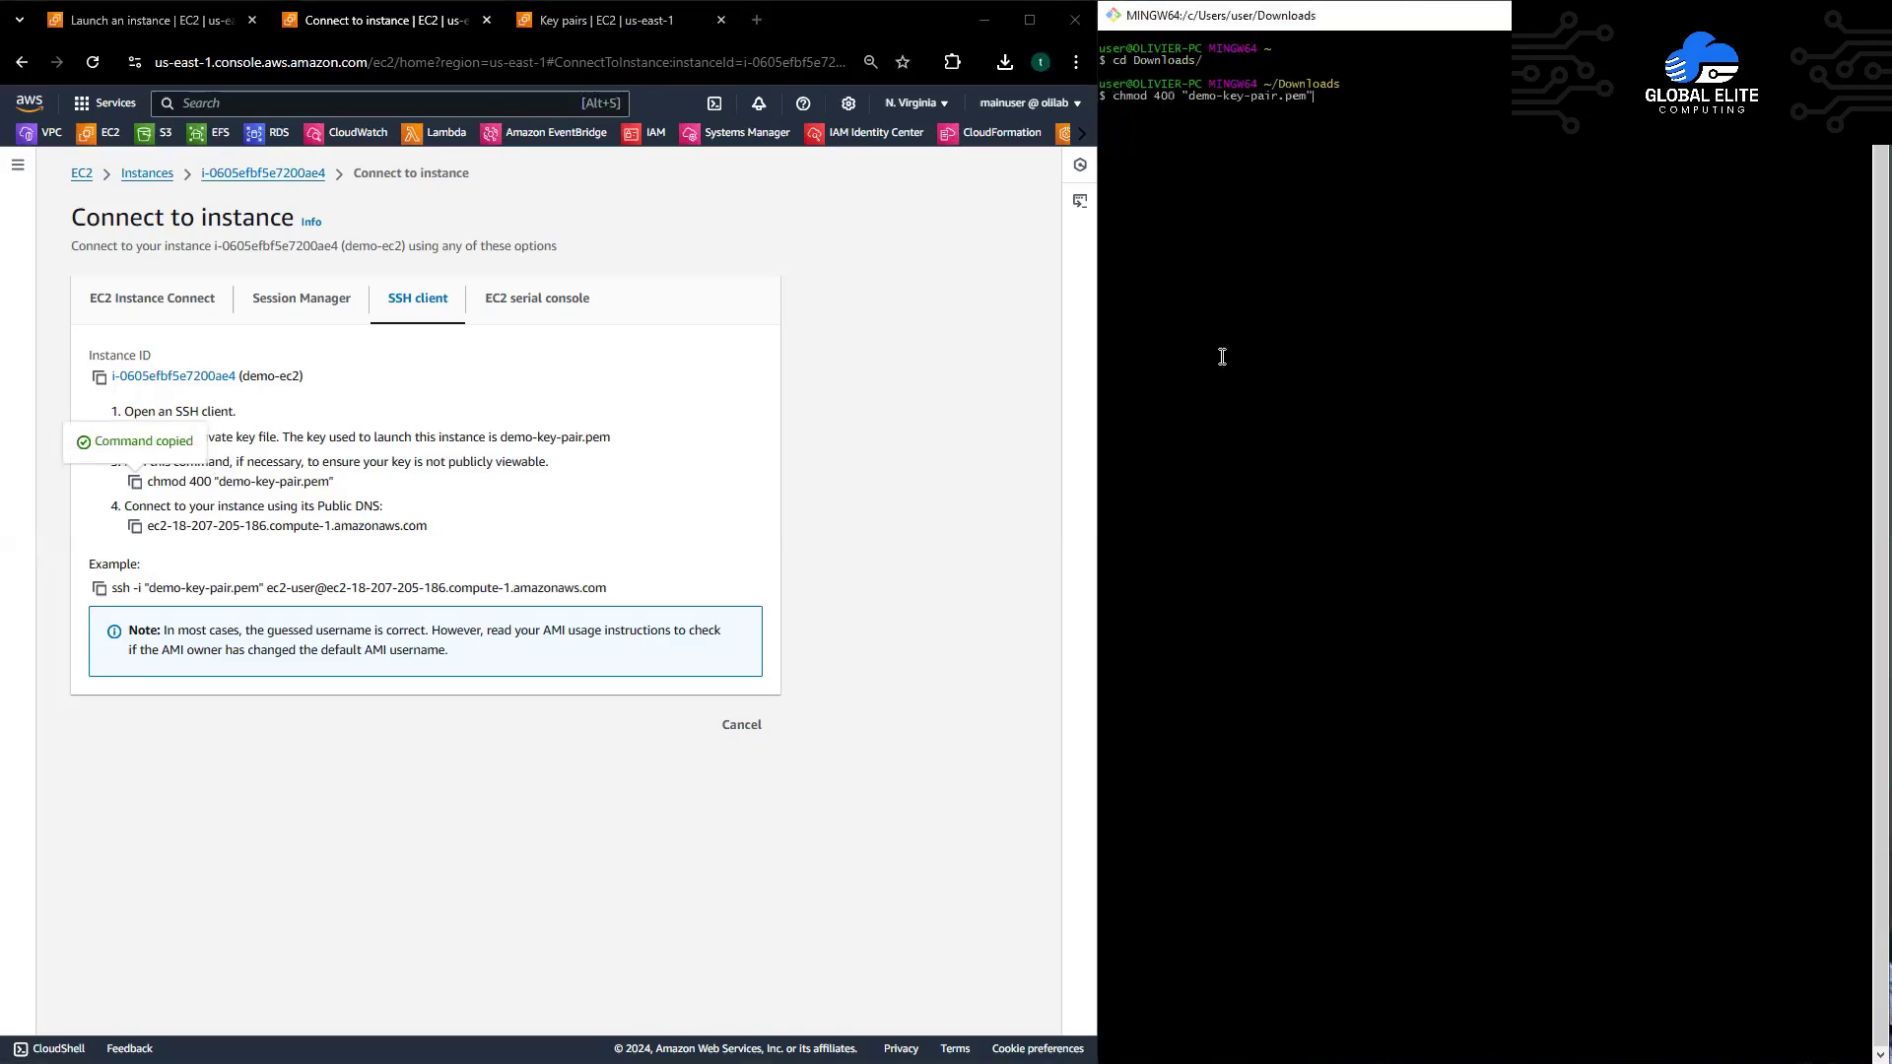
key(Return)
Step: SSH into demo-ec2 as ec2-user with demo-key-pair.pem, answering yes to trust the host key
click(100, 590)
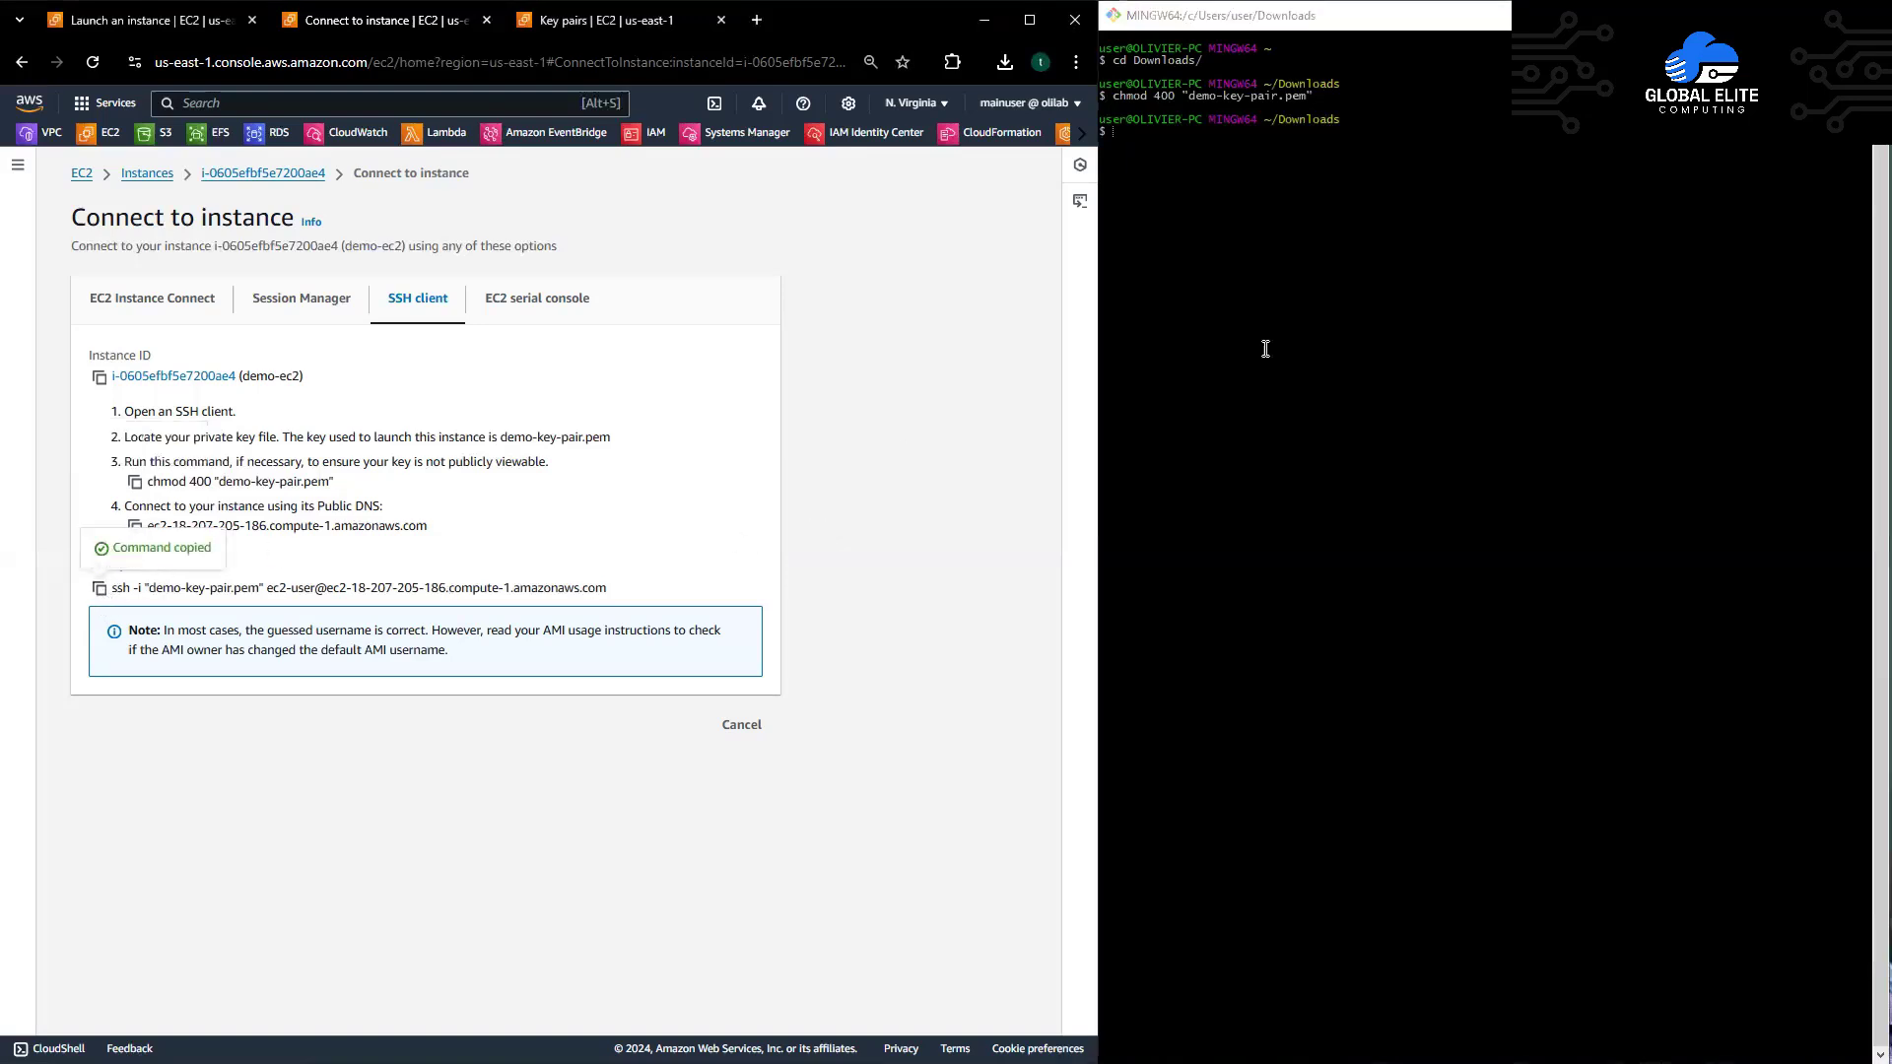
click(1259, 203)
key(shift+Insert)
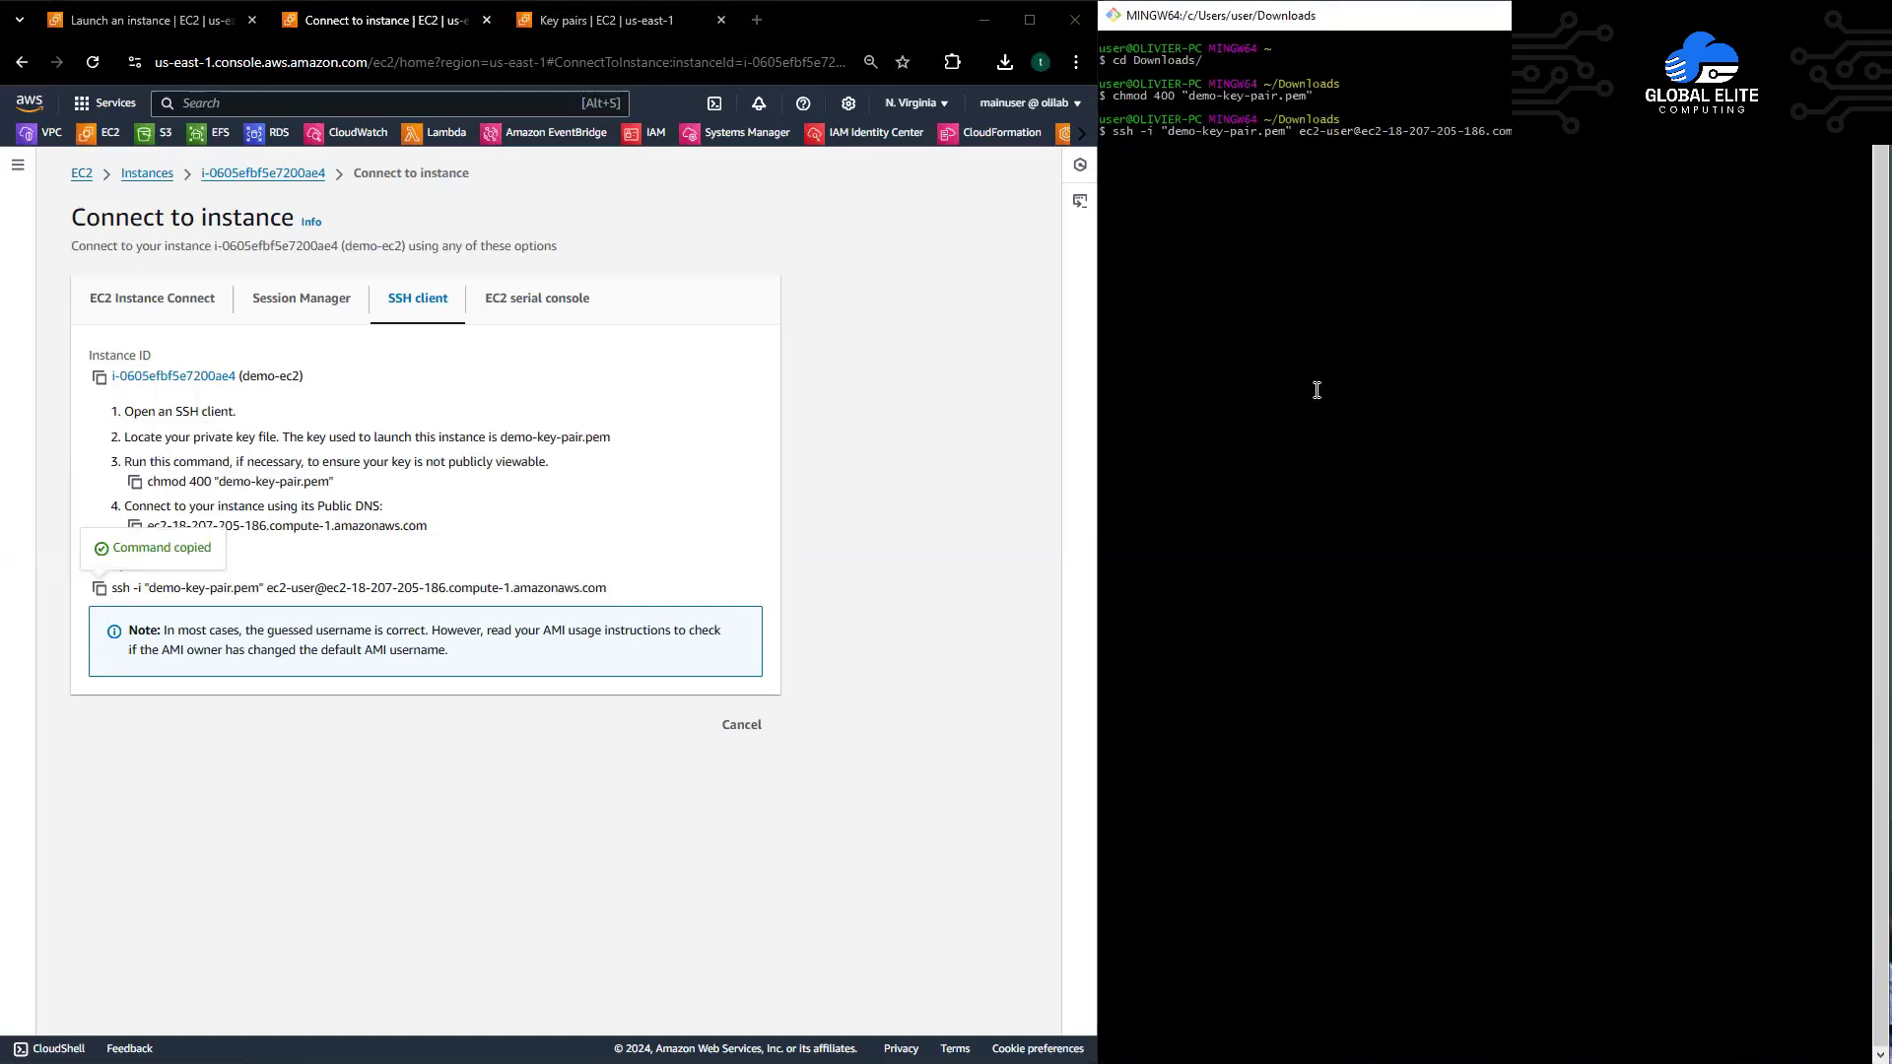
key(Return)
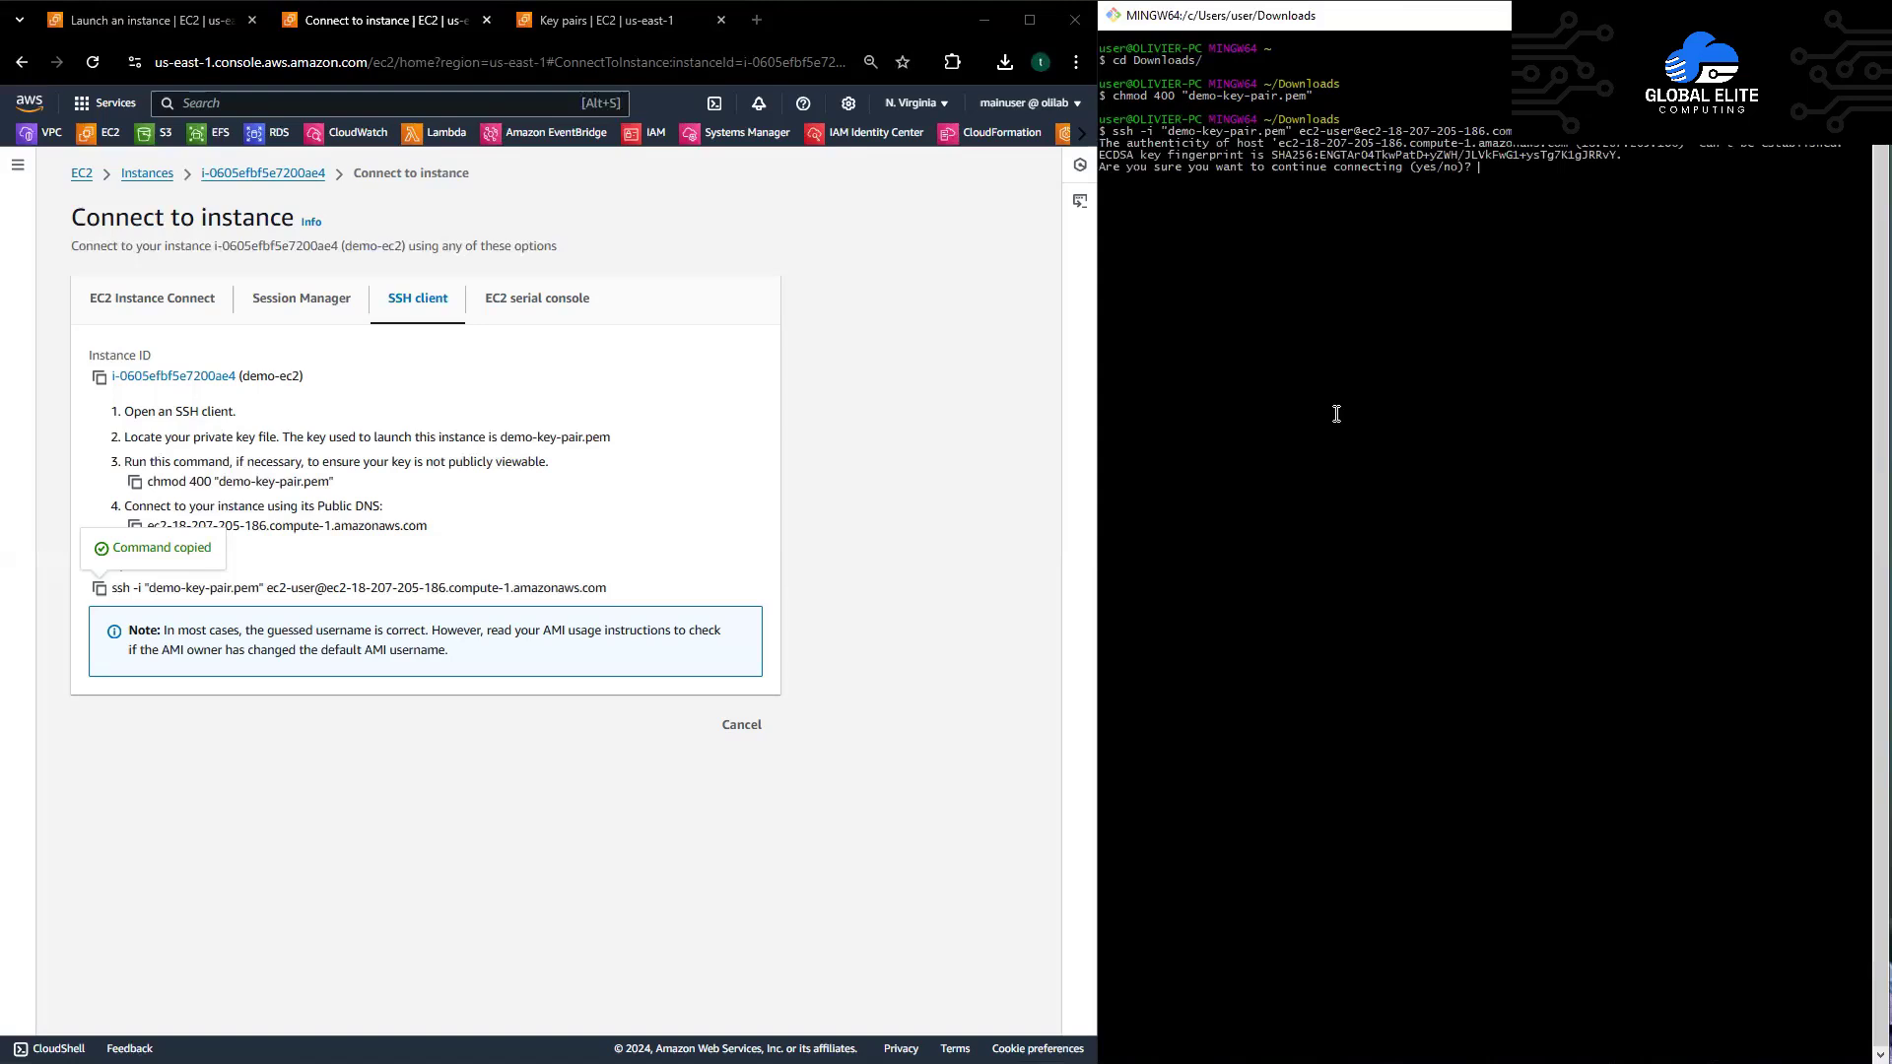
text(yes)
key(Return)
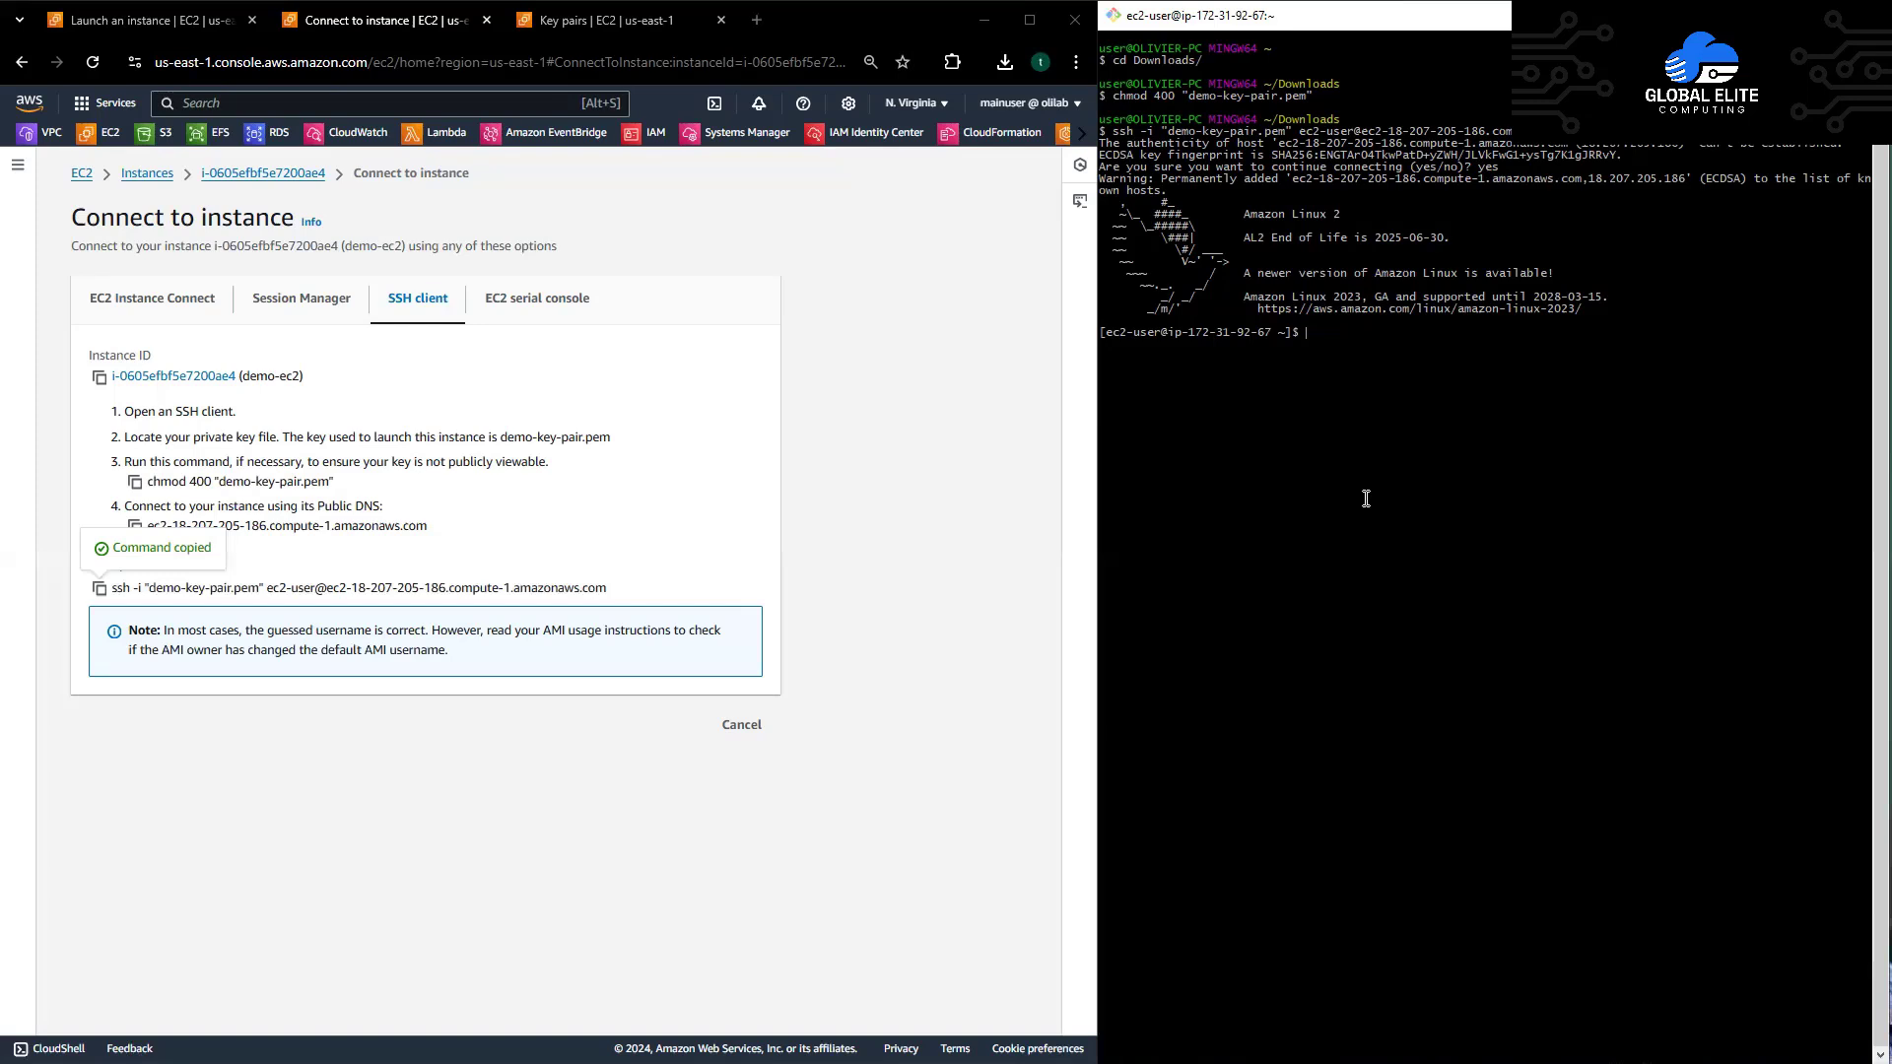
text(p)
key(BackSpace)
text(ing www.google.com)
key(Return)
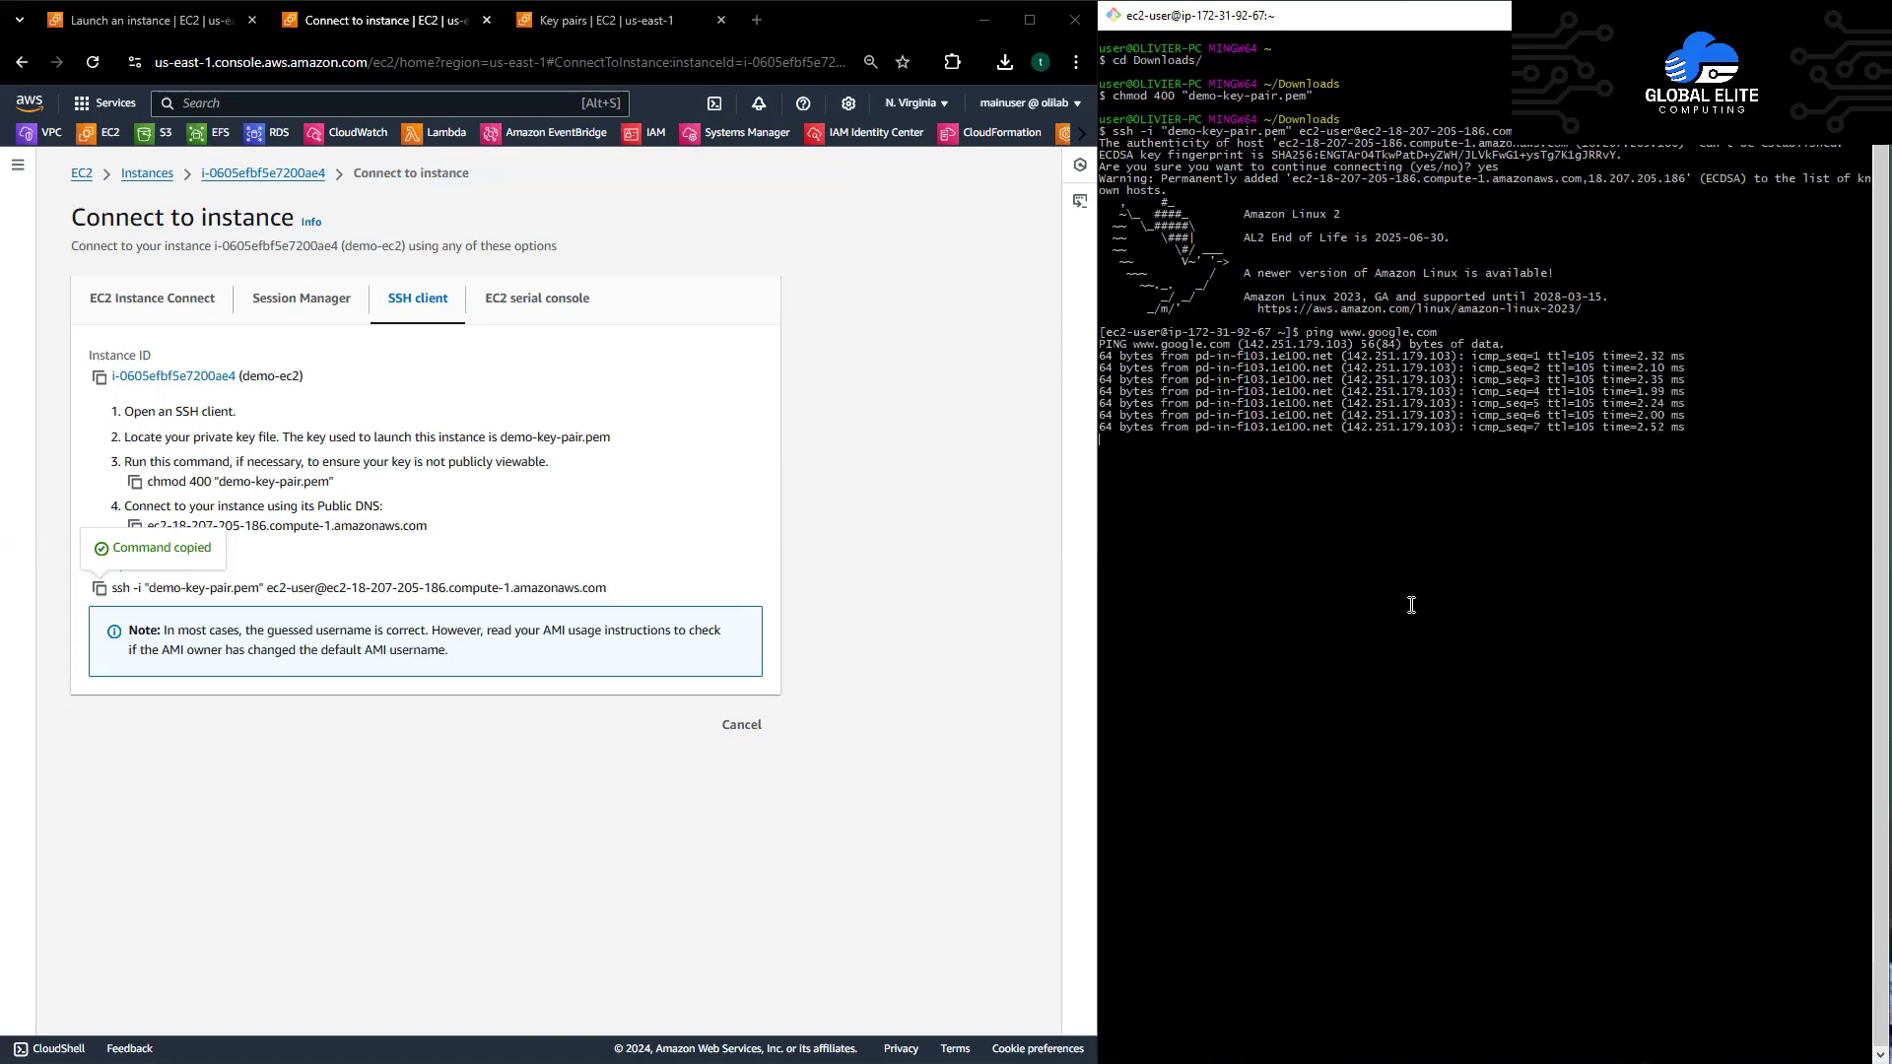
key(ctrl+c)
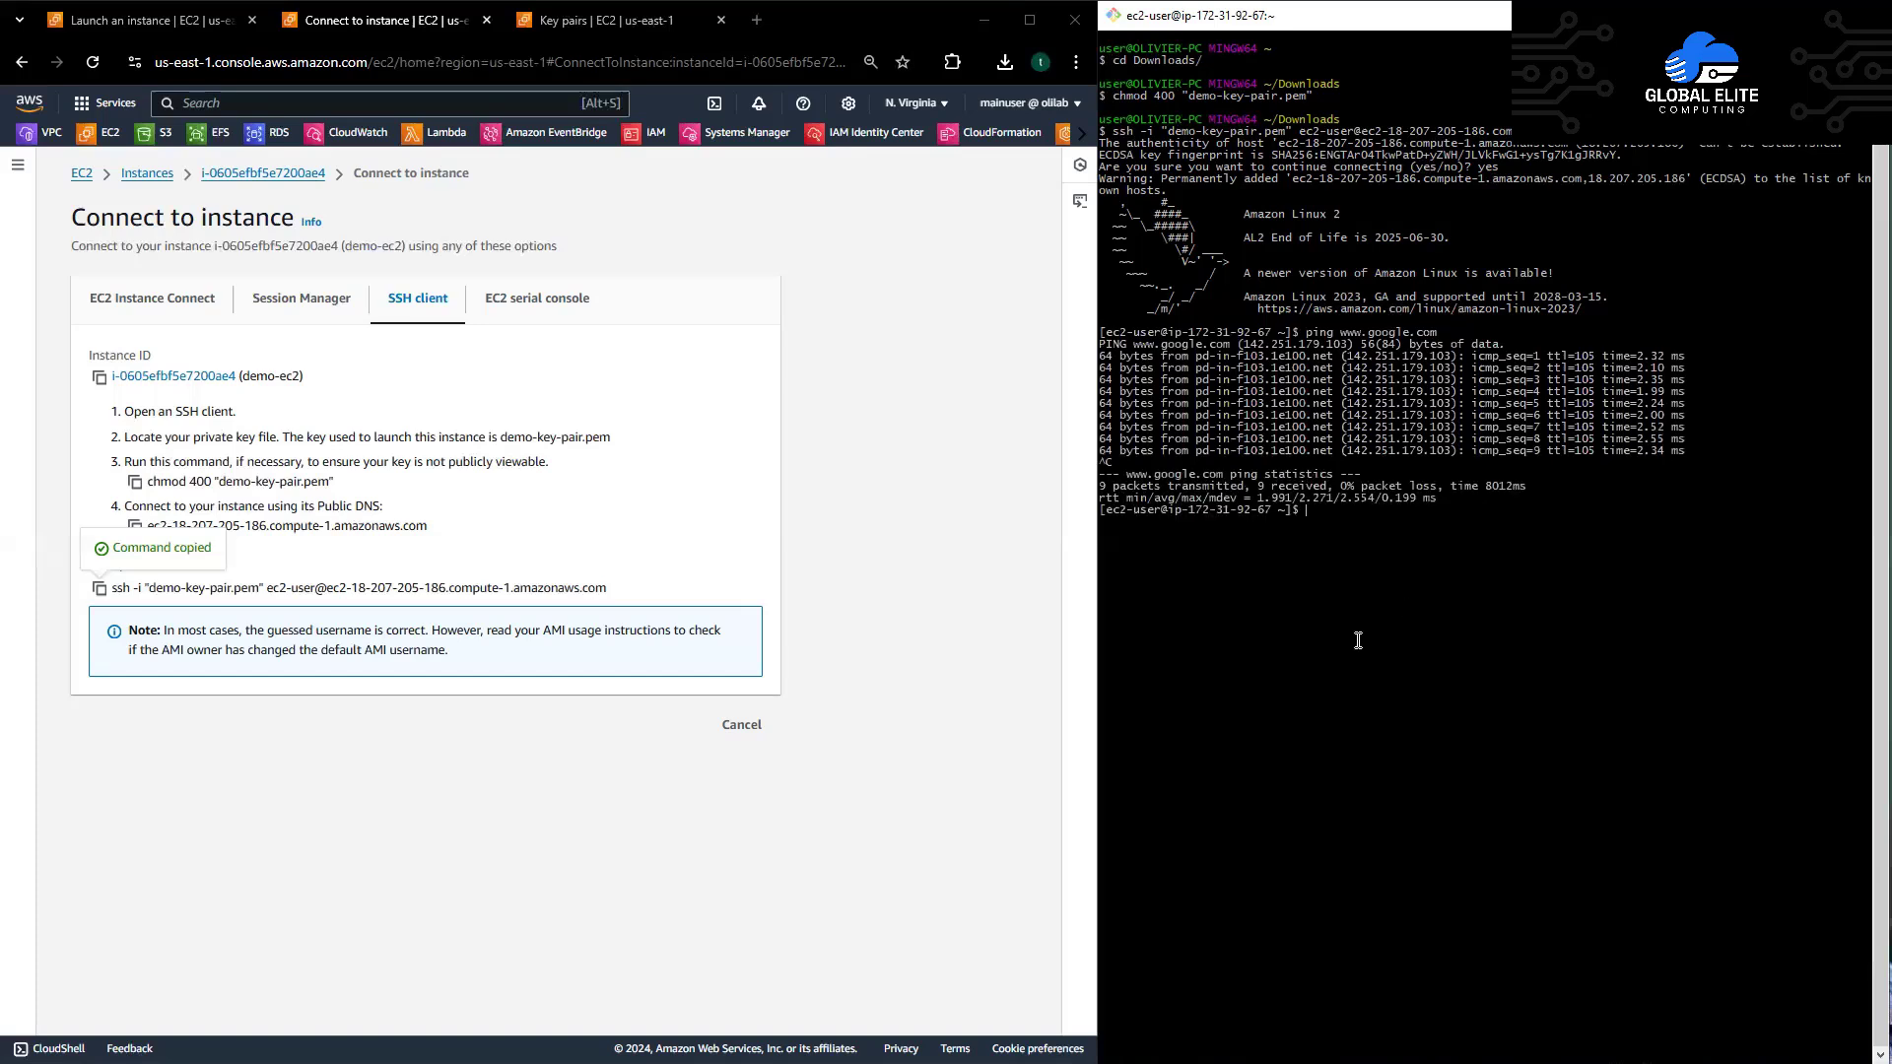